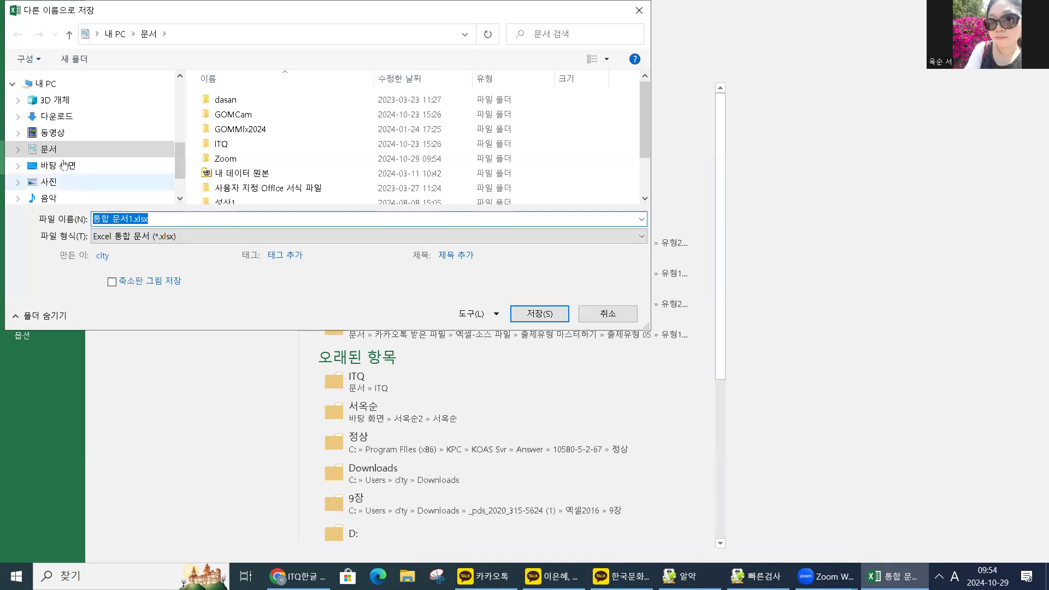
In the ITQ folder, name the file 20241029- followed by the student's name.
double_click(222, 144)
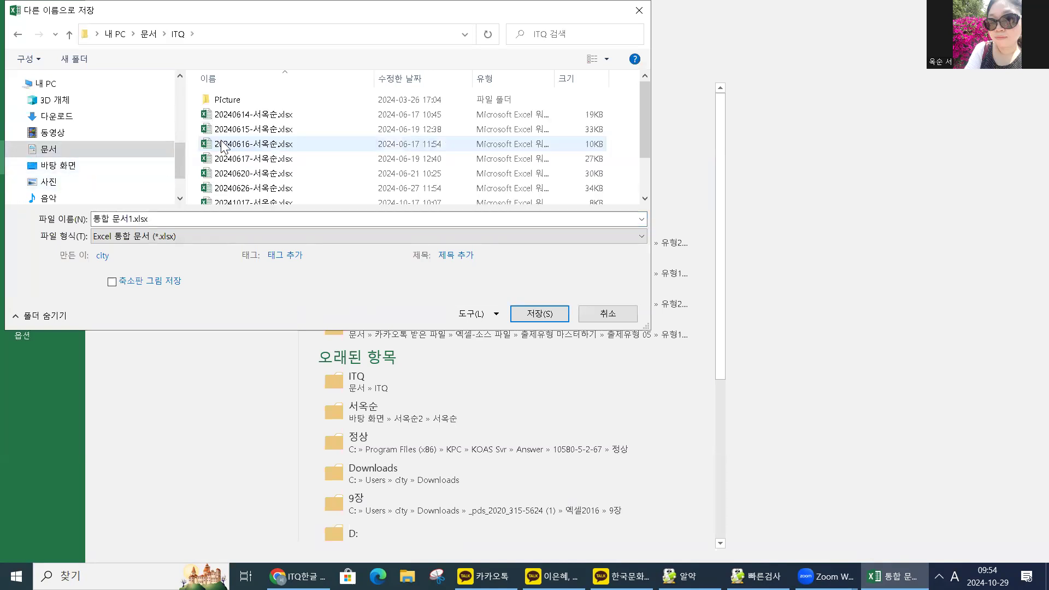
left_click(171, 216)
type("2024")
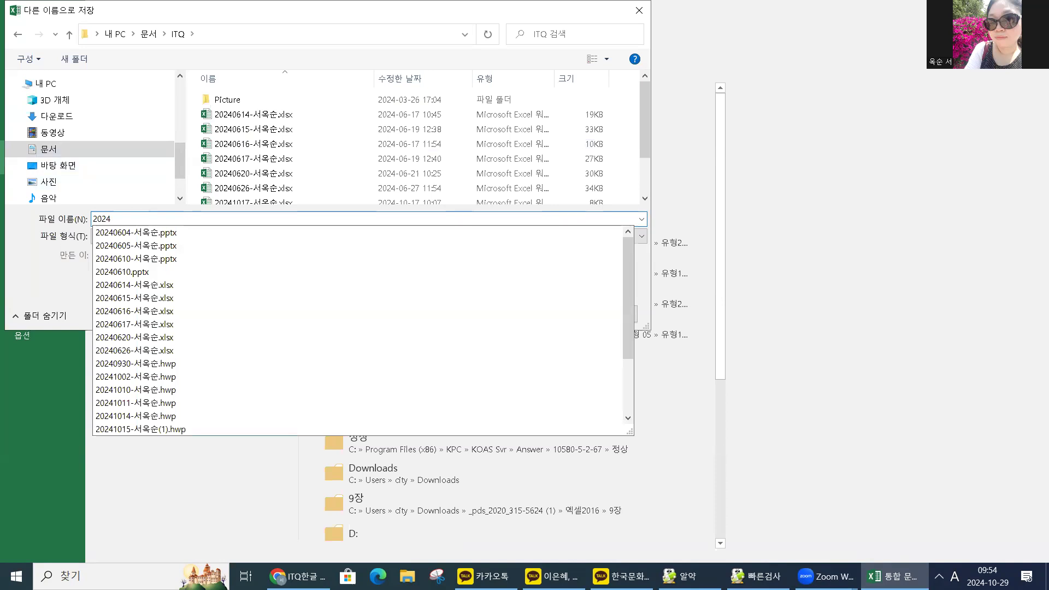
type("1")
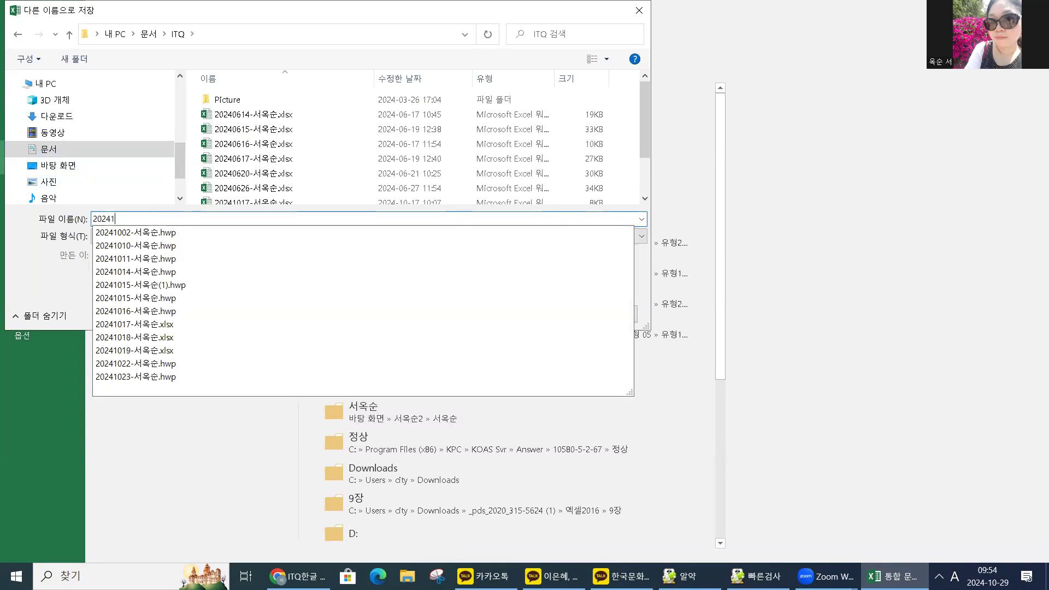
type("029-T")
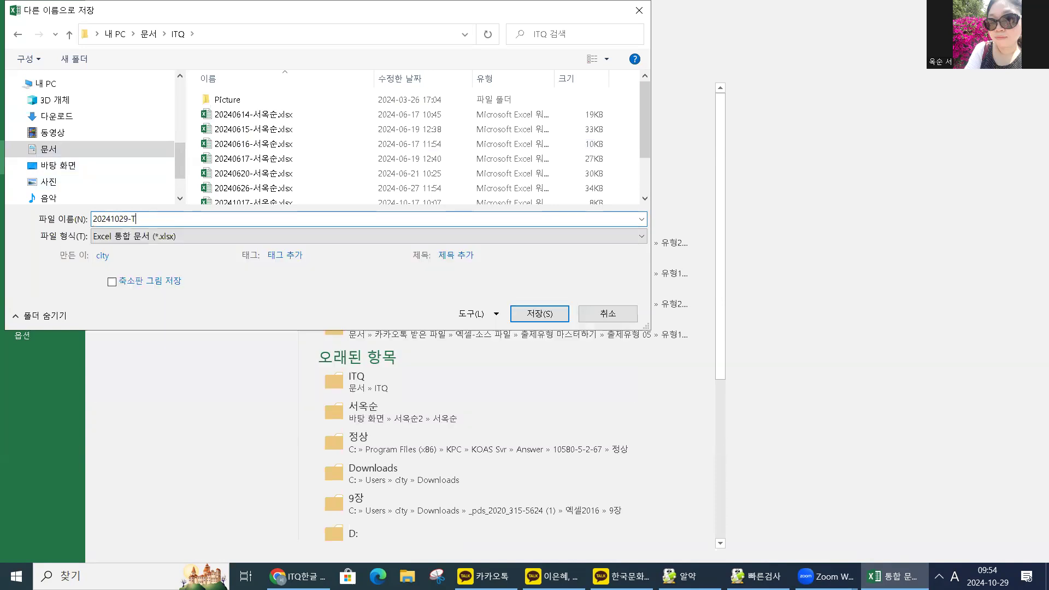
key("BackSpace")
key("Hangul")
Save the workbook, add Sheet2 and Sheet3, and group all three sheets.
left_click(526, 311)
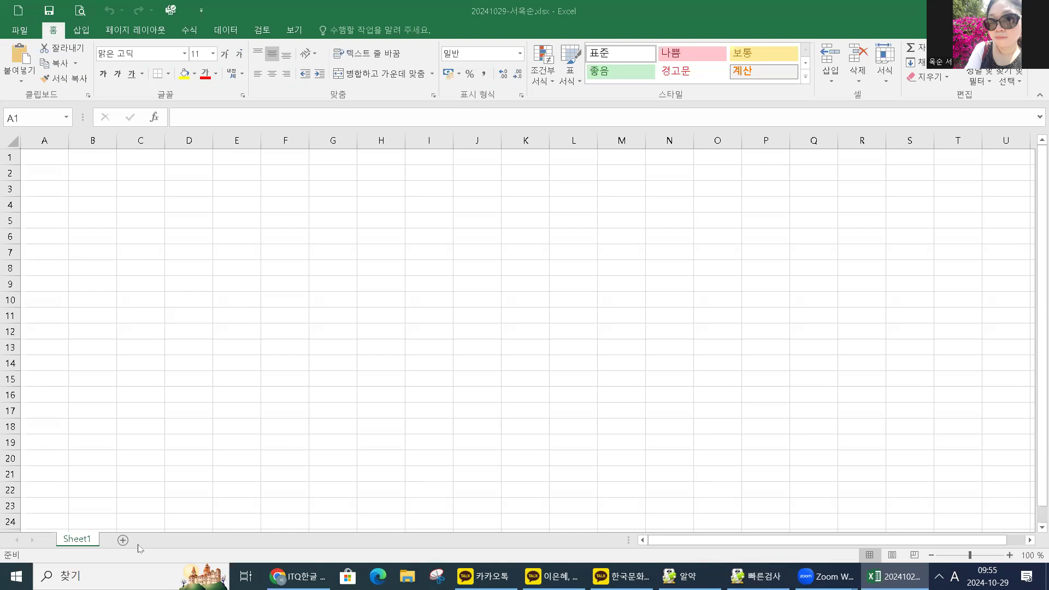
left_click(123, 539)
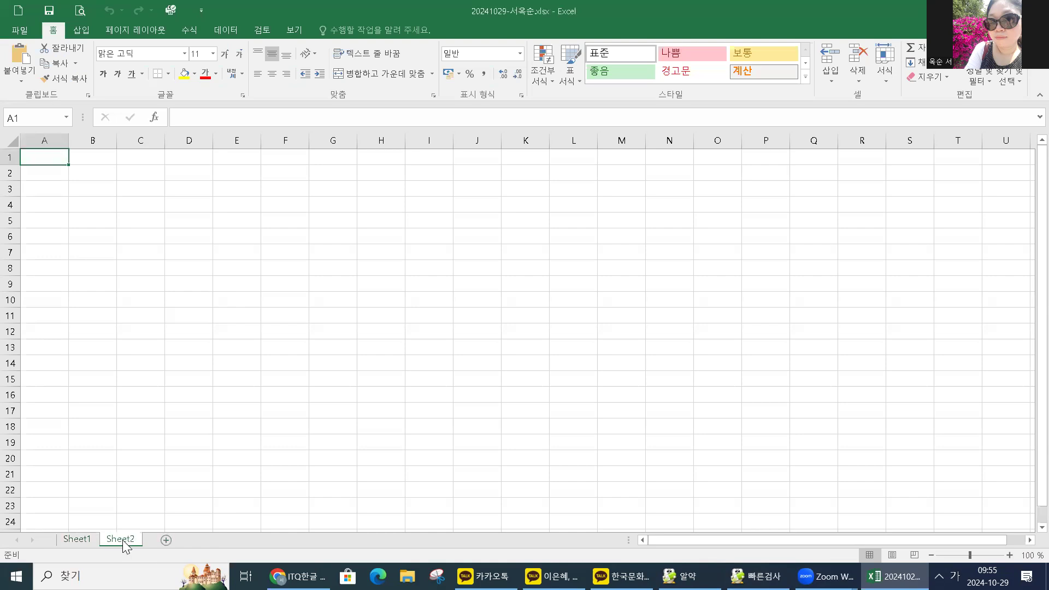
left_click(164, 540)
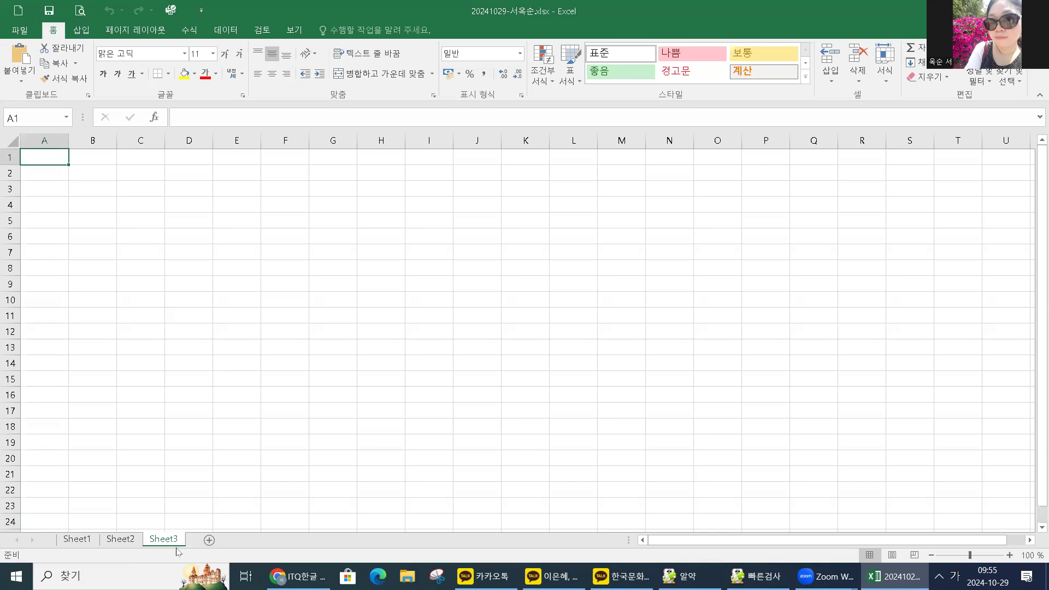
left_click(74, 540, "shift")
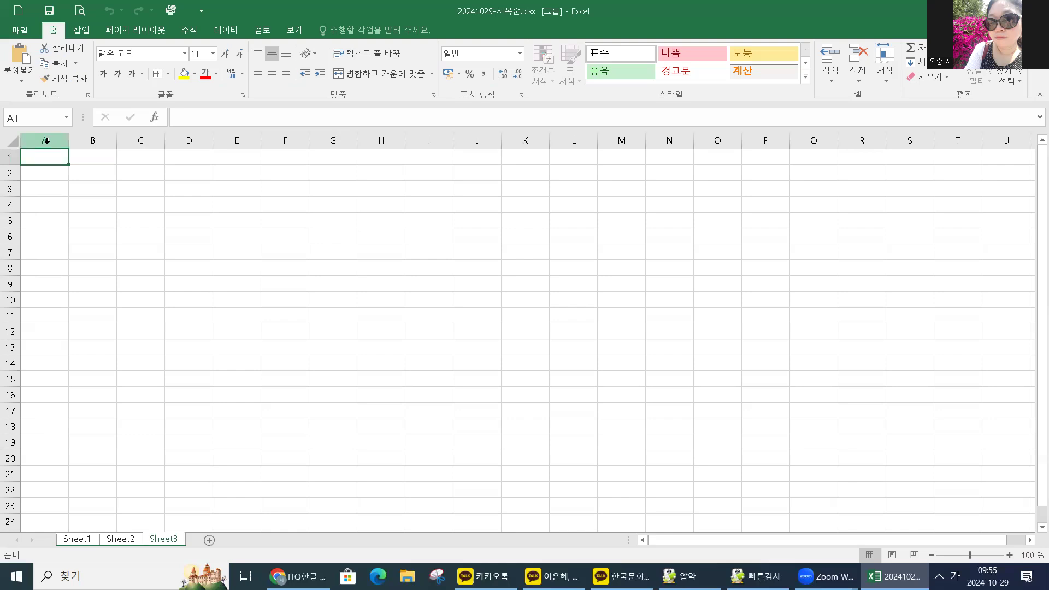
left_click(48, 142)
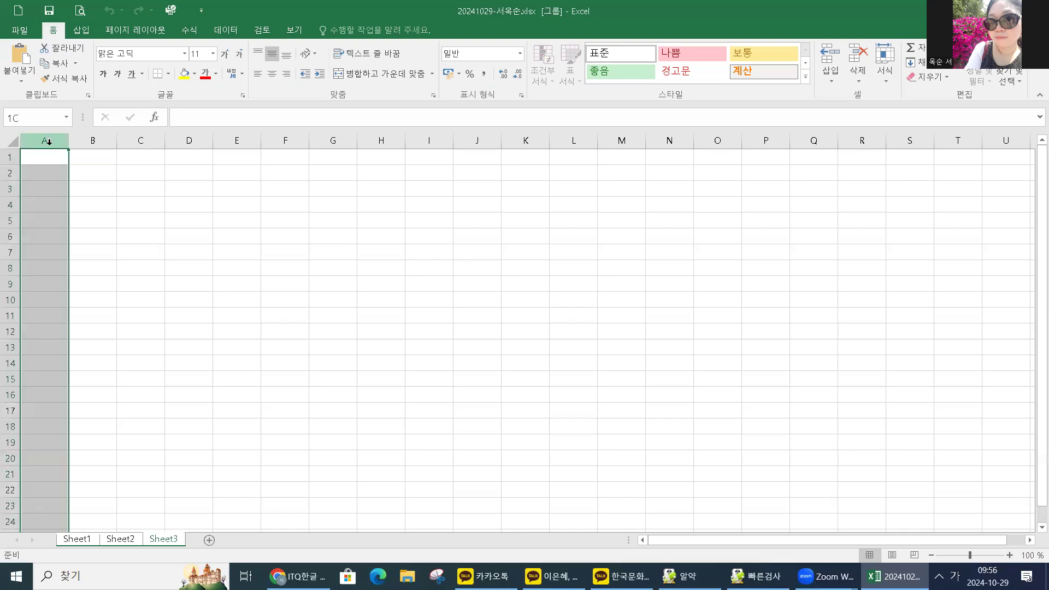
Set column A's width to 1 via the Column Width dialog.
right_click(49, 145)
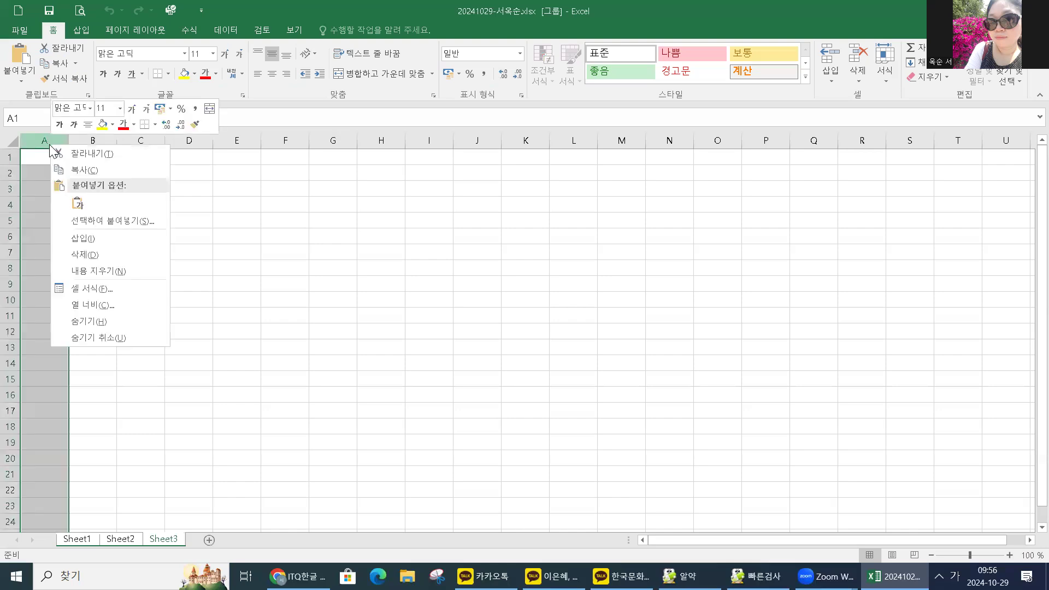
left_click(85, 311)
type("1")
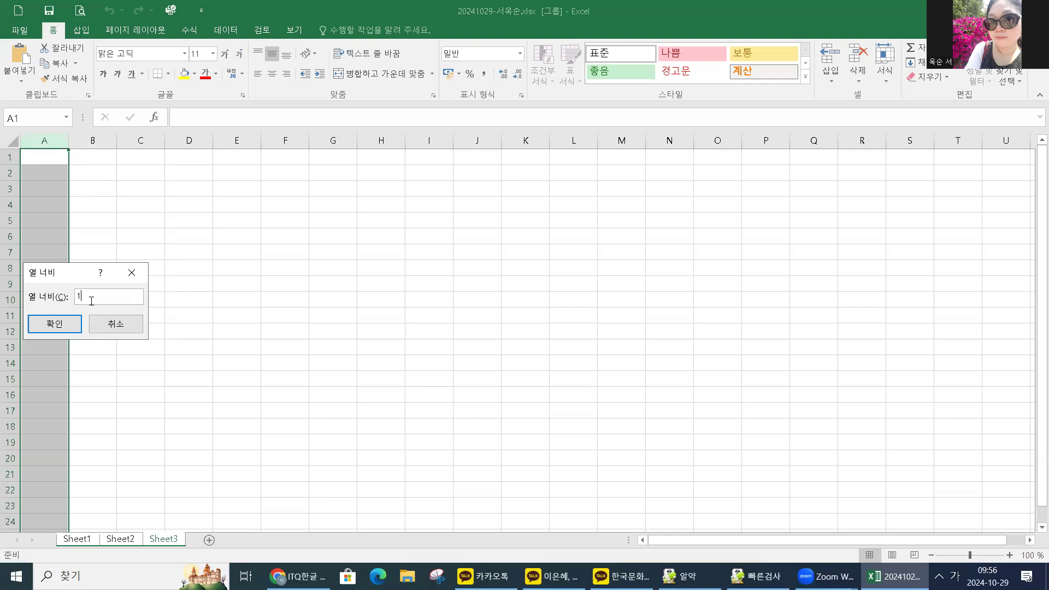
left_click(56, 324)
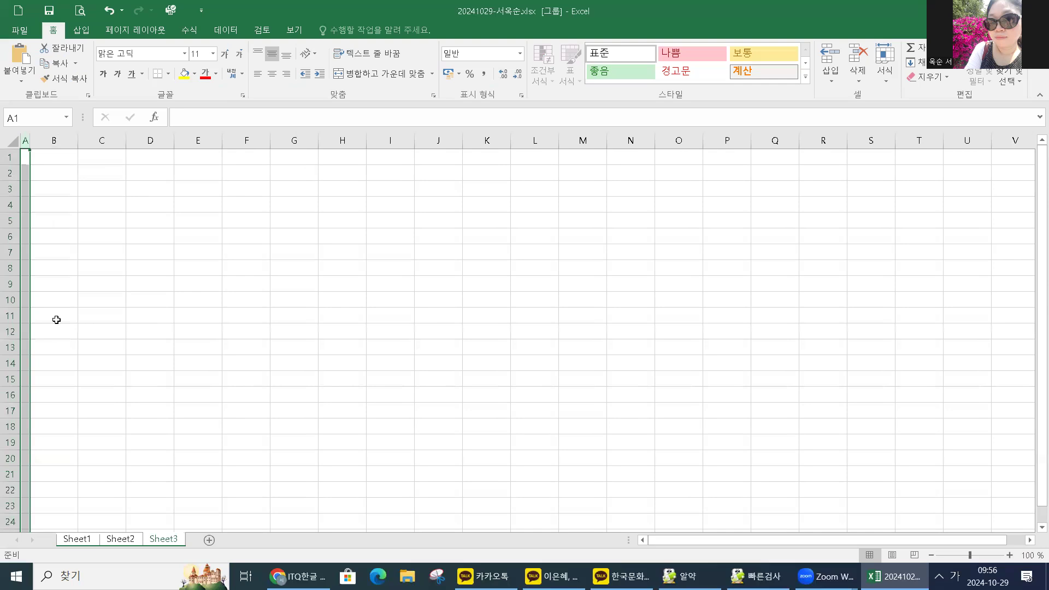
Select all cells and apply the 굴림 font with centre alignment.
left_click(11, 140)
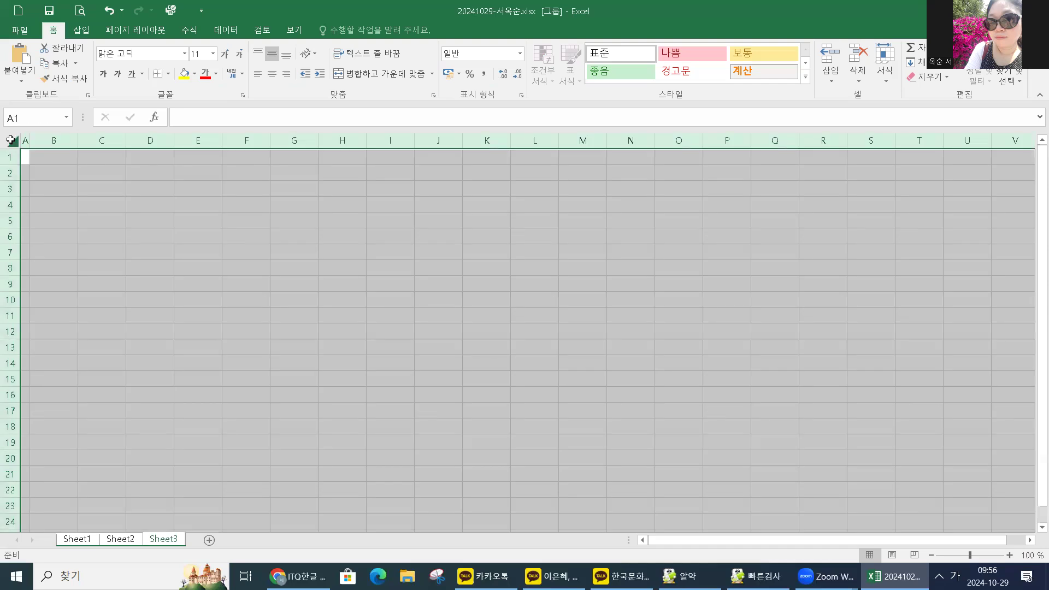
left_click(57, 172)
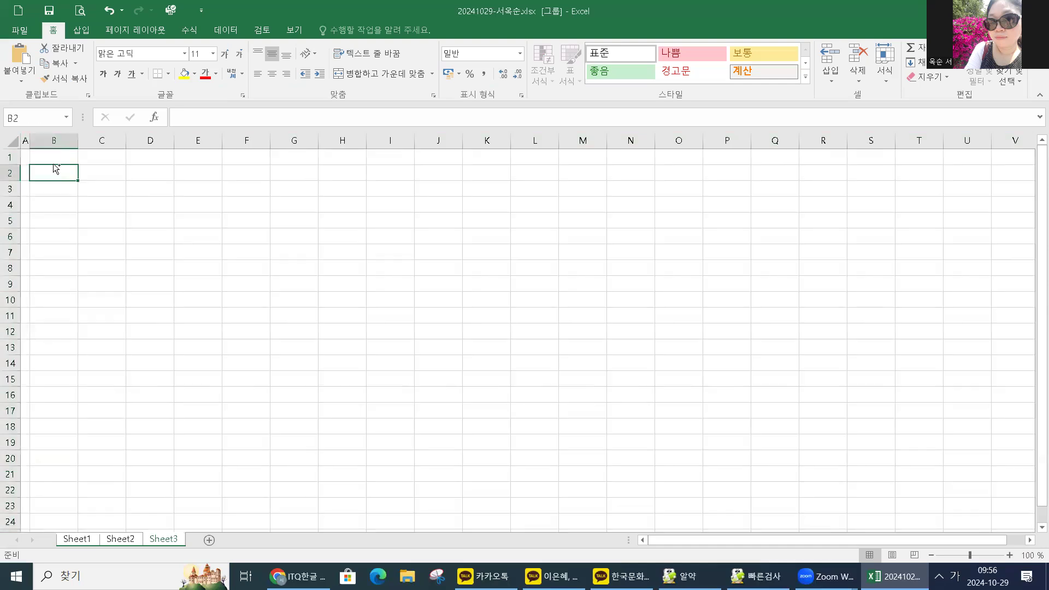
key("ctrl+a")
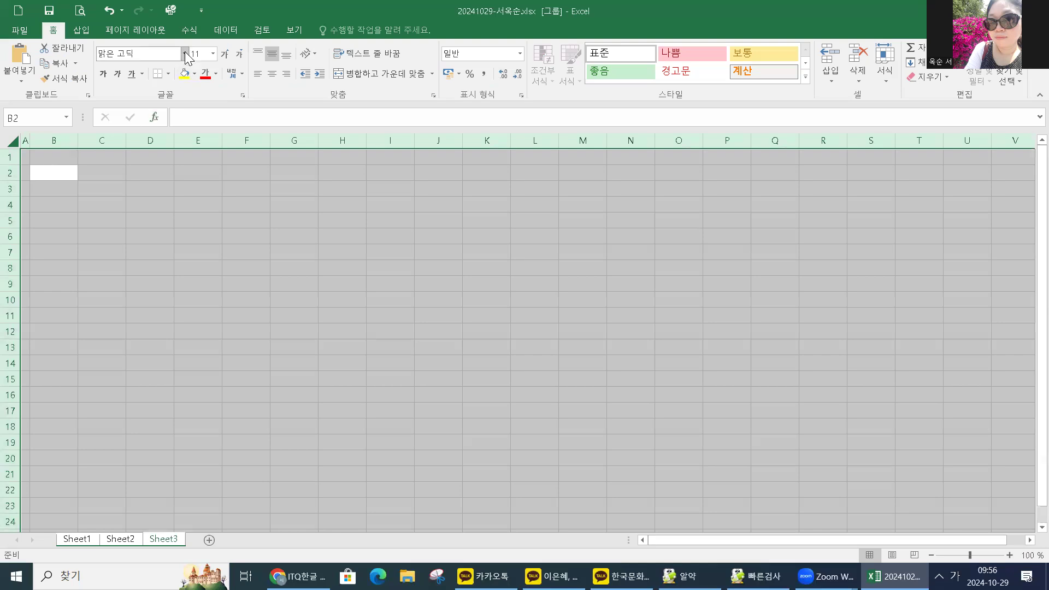
left_click(184, 54)
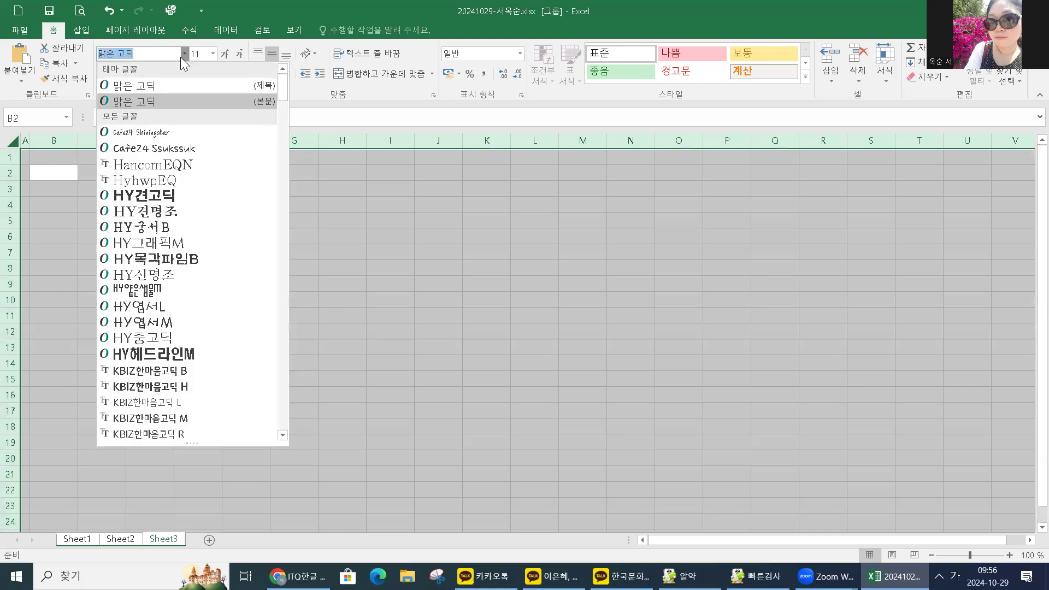
scroll(153, 278, "down", 9)
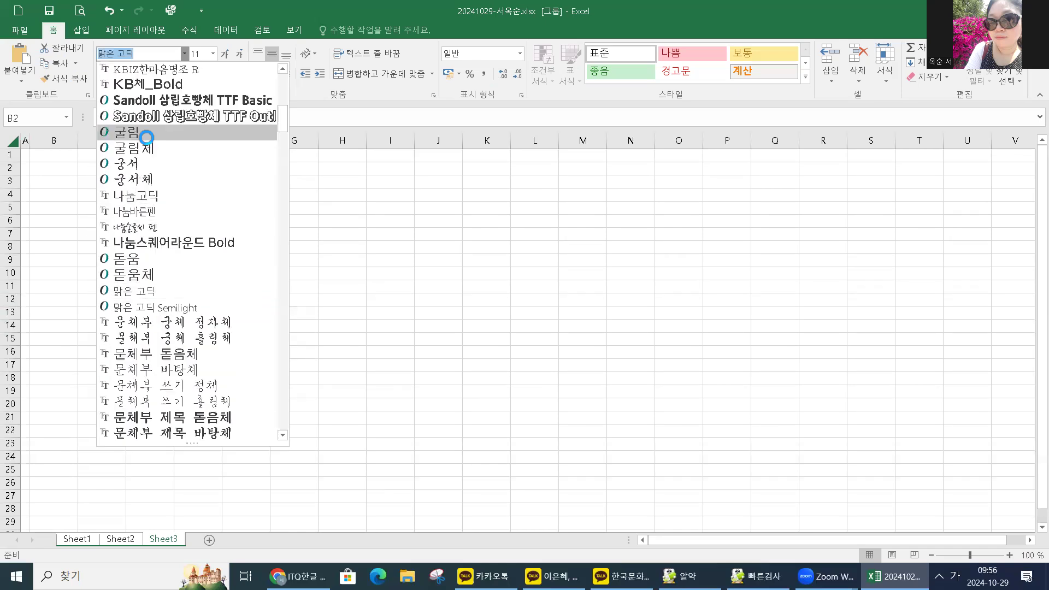
left_click(141, 132)
left_click(273, 74)
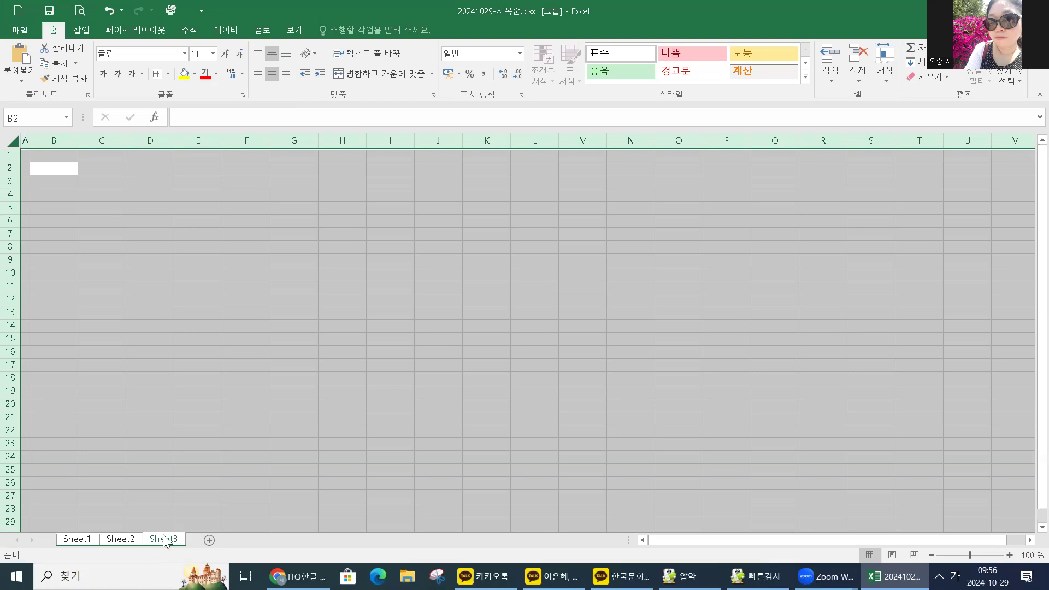
Rename Sheet3, Sheet2 and Sheet1 to 제3작업, 제2작업 and 제1작업.
double_click(166, 539)
type("제3작ㅇ")
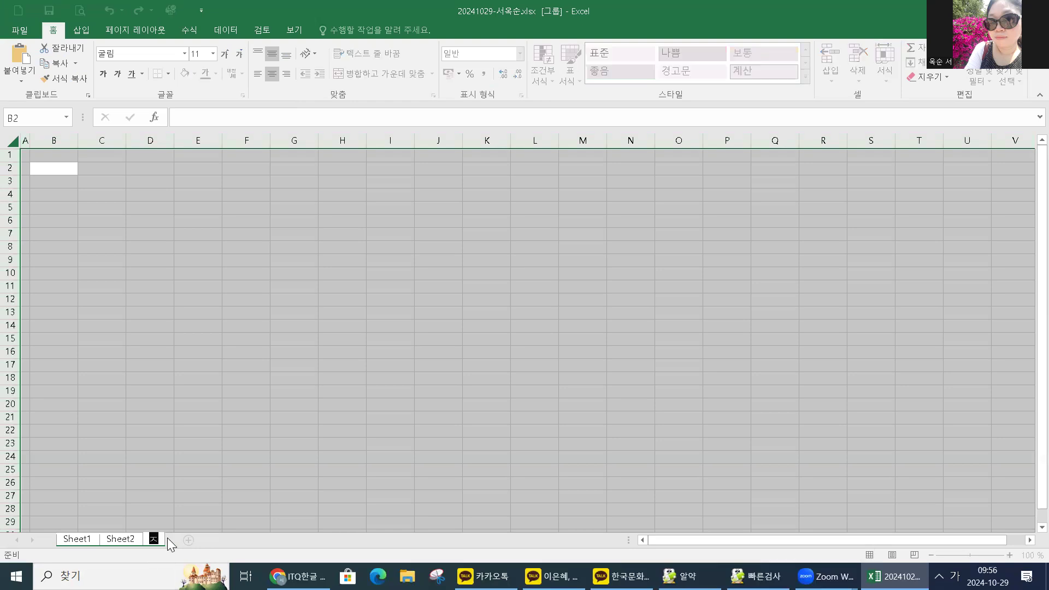
type("ㅓㅂ")
key("Return")
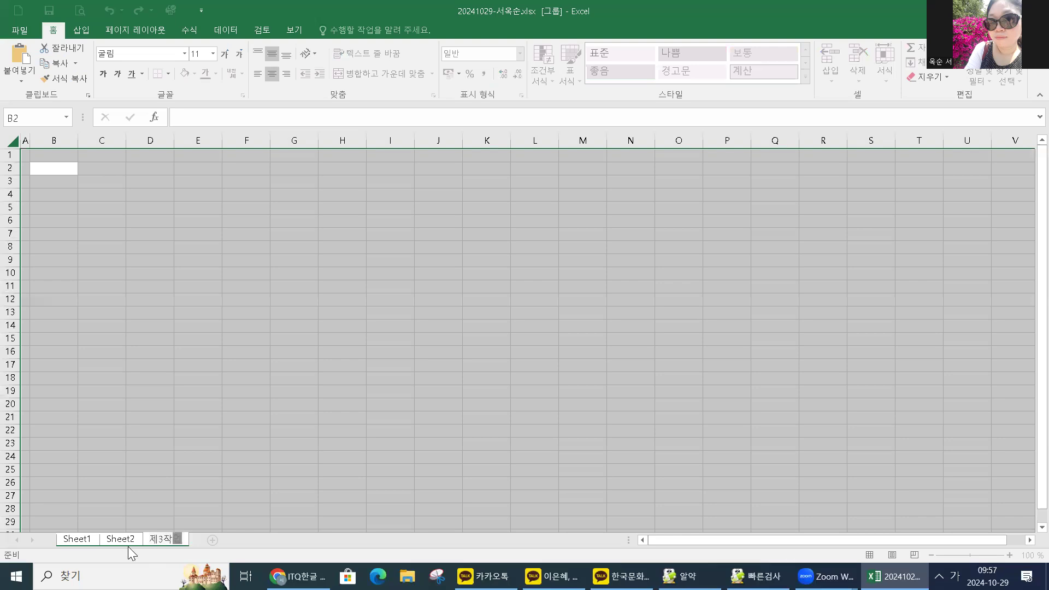
double_click(121, 540)
type("제2ㅈㅏㄱ업")
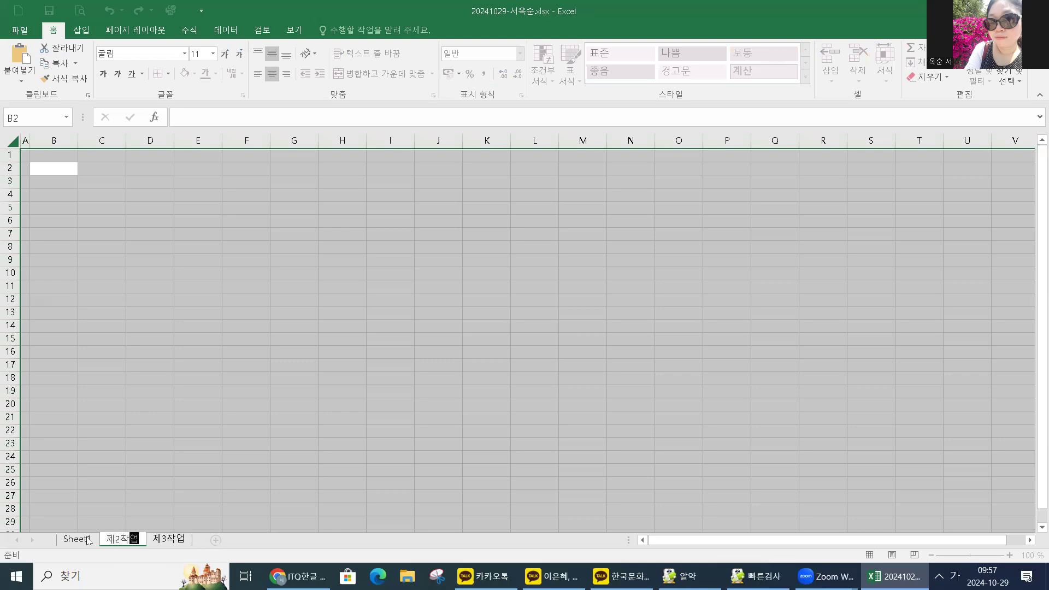
left_click(88, 539)
double_click(88, 540)
type("제1자ㄱ업")
key("Return")
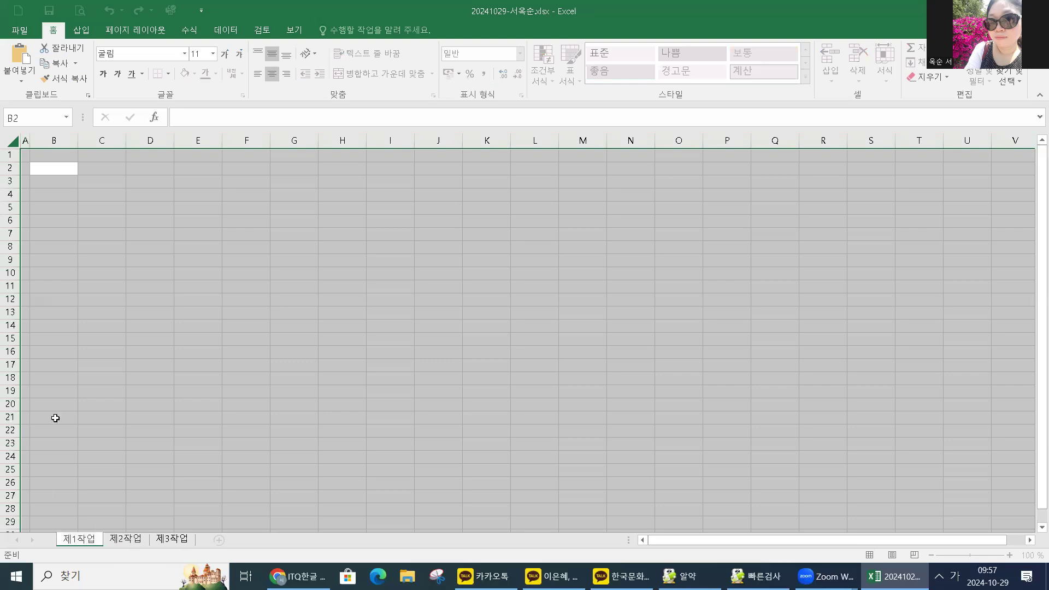
left_click(148, 261)
left_click(132, 539)
left_click(195, 408)
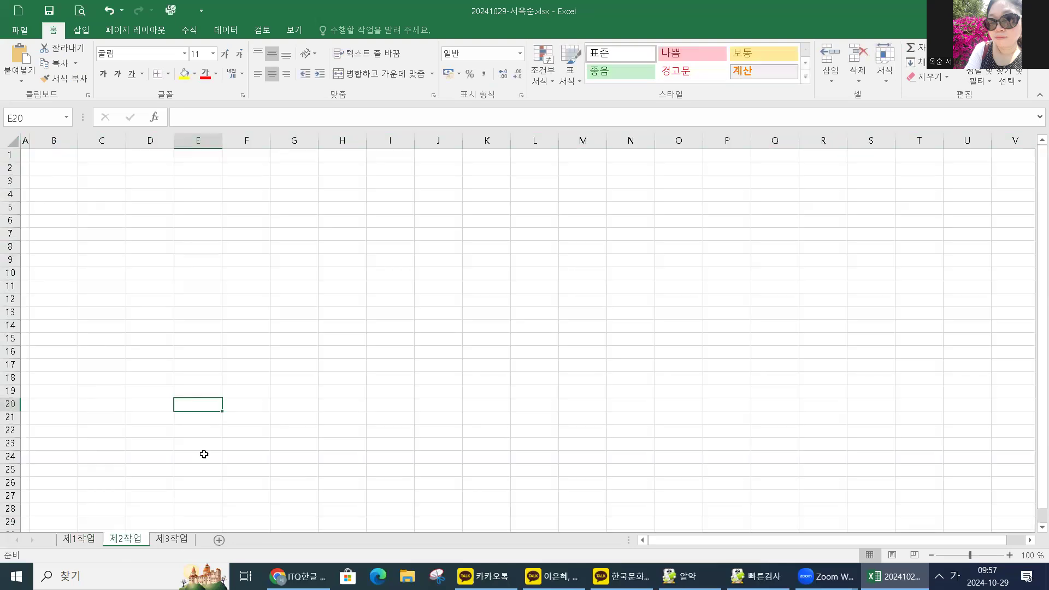
left_click(175, 539)
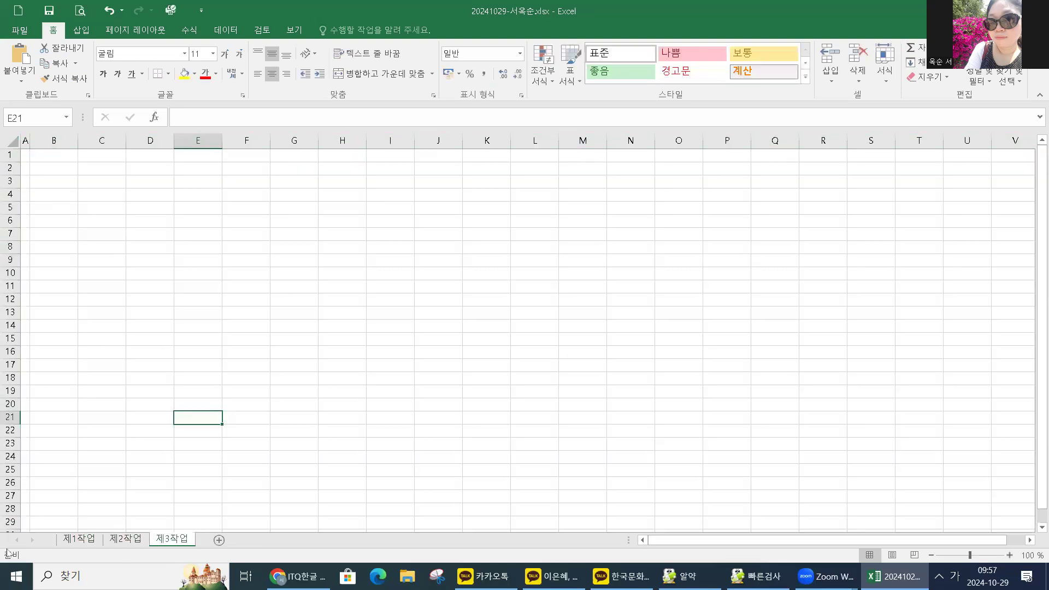
left_click(80, 543)
left_click(106, 219)
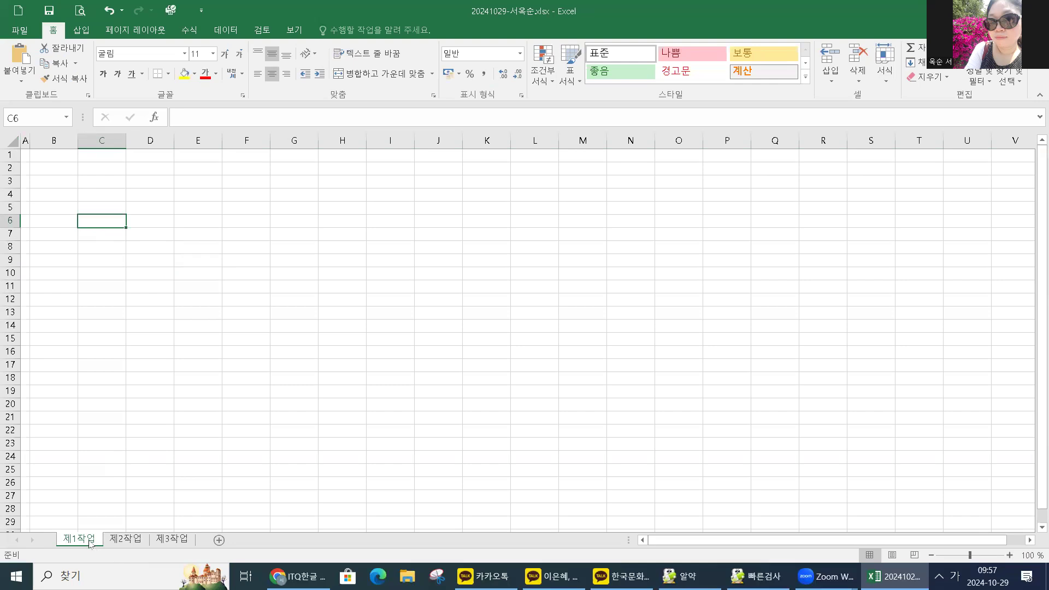
left_click(67, 192)
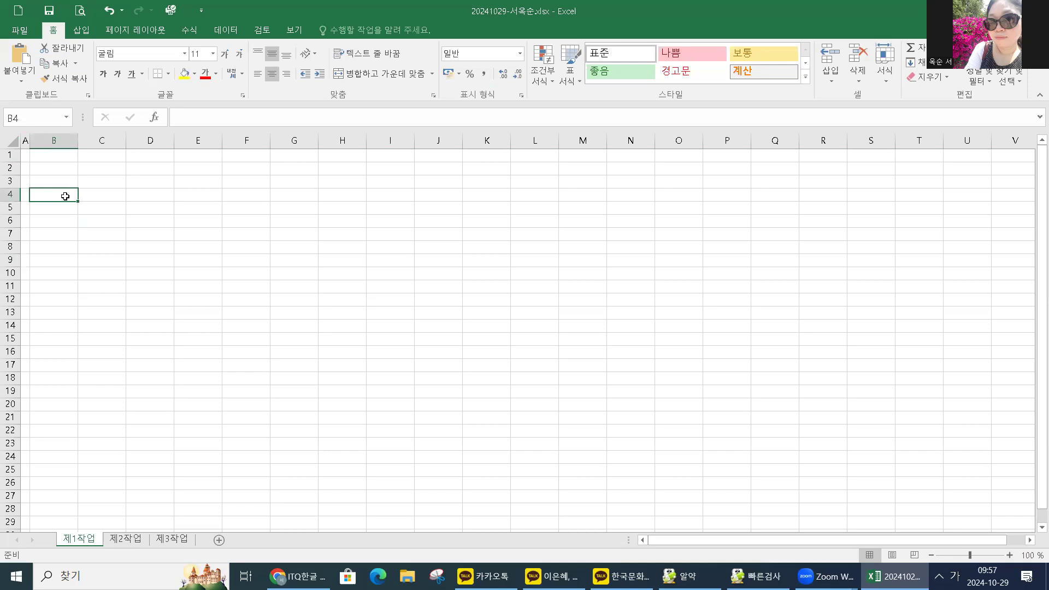
left_click_drag(62, 197, 434, 326)
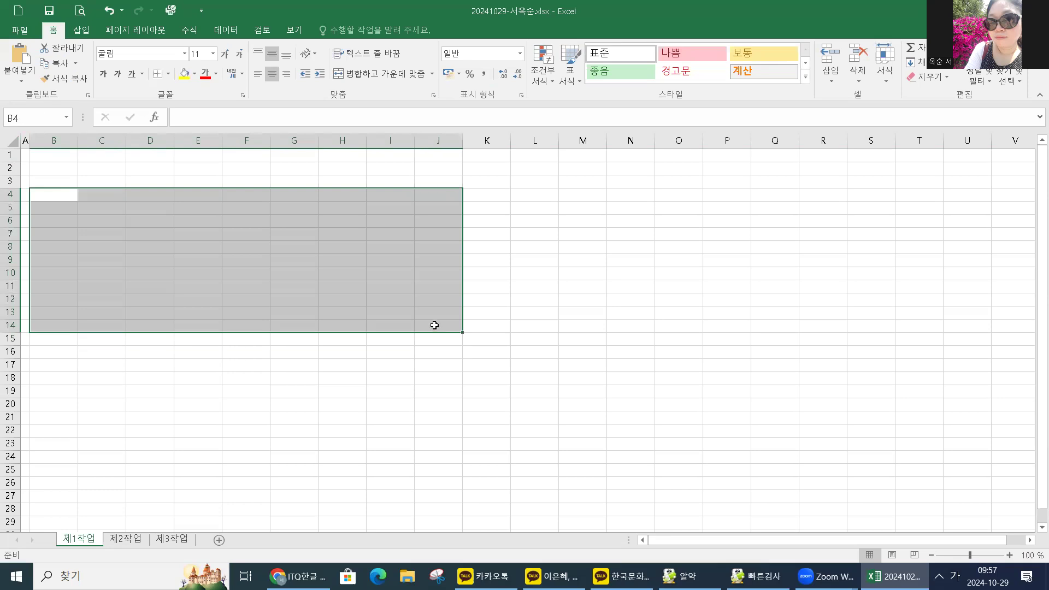
left_click(169, 74)
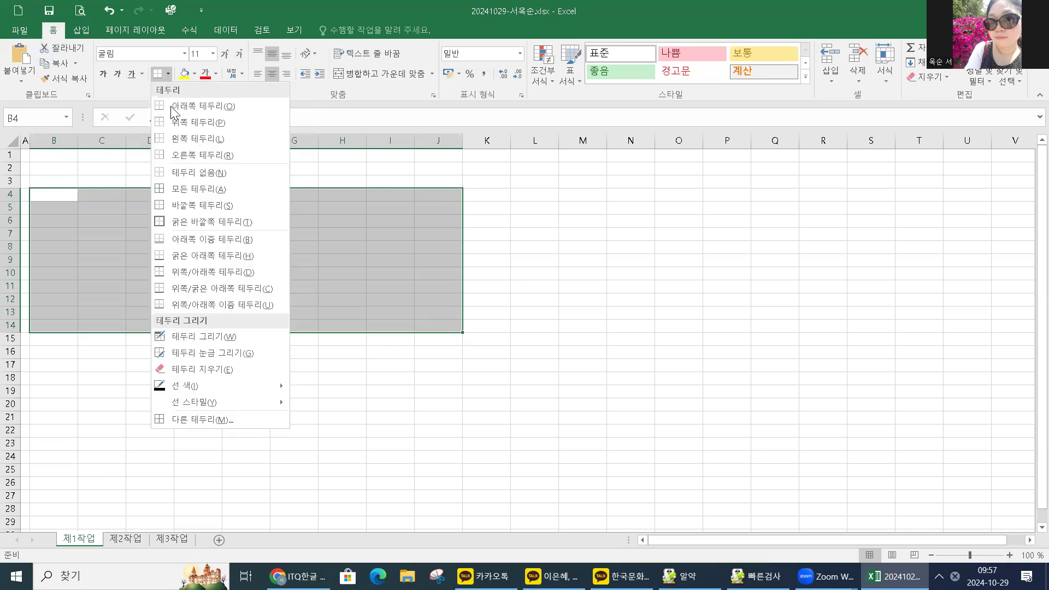
left_click(197, 189)
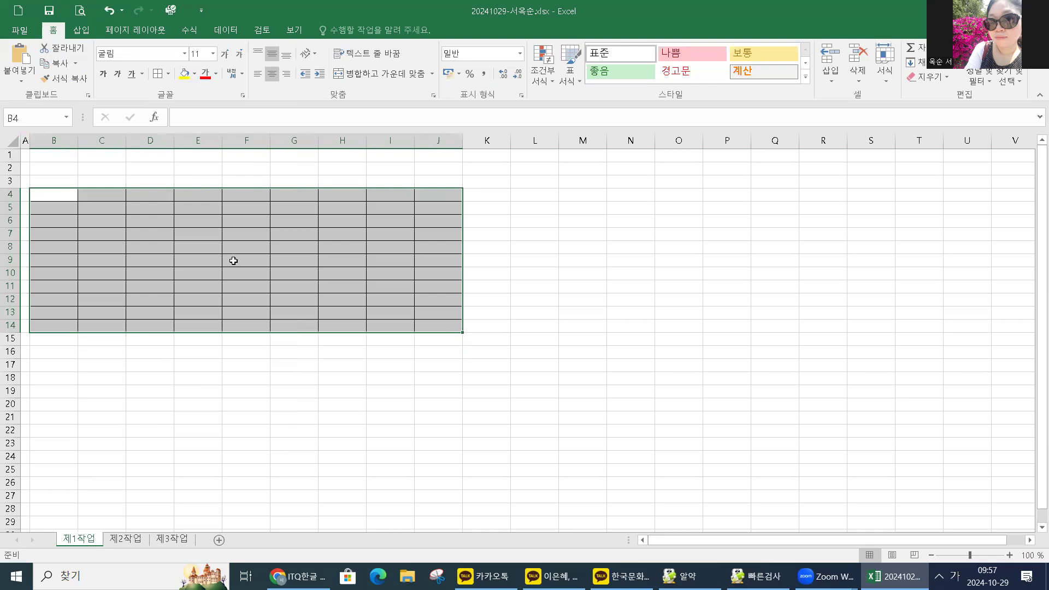
left_click(234, 261)
scroll(282, 292, "up", 7)
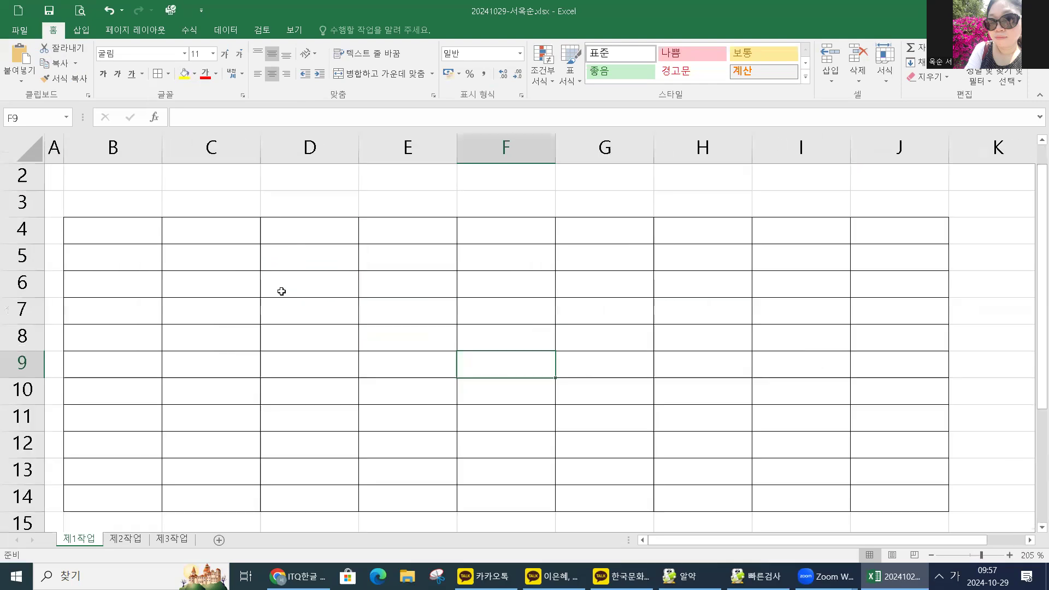
scroll(282, 292, "down", 1)
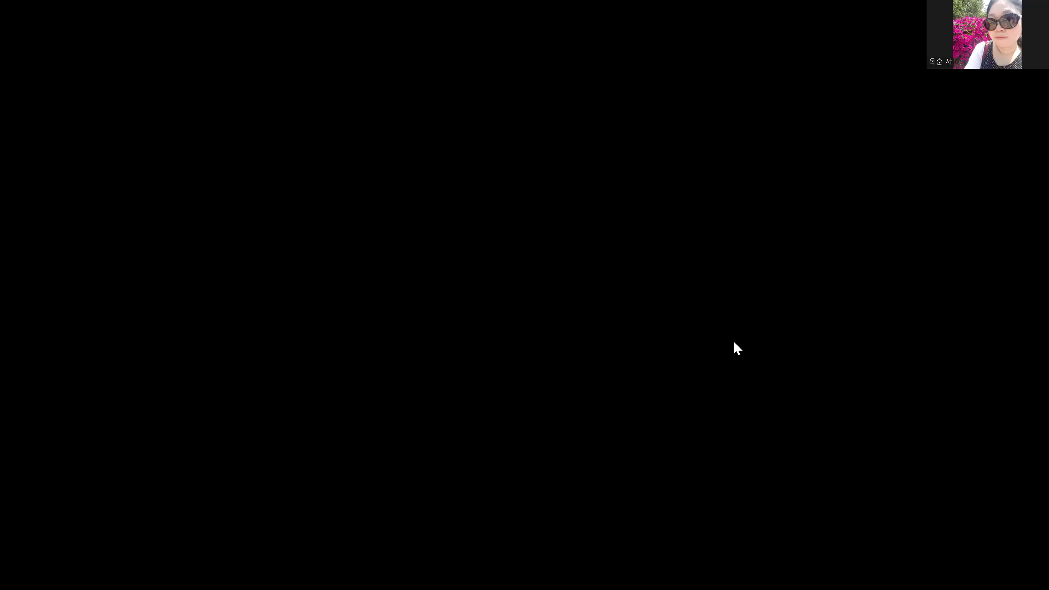
left_click(109, 250)
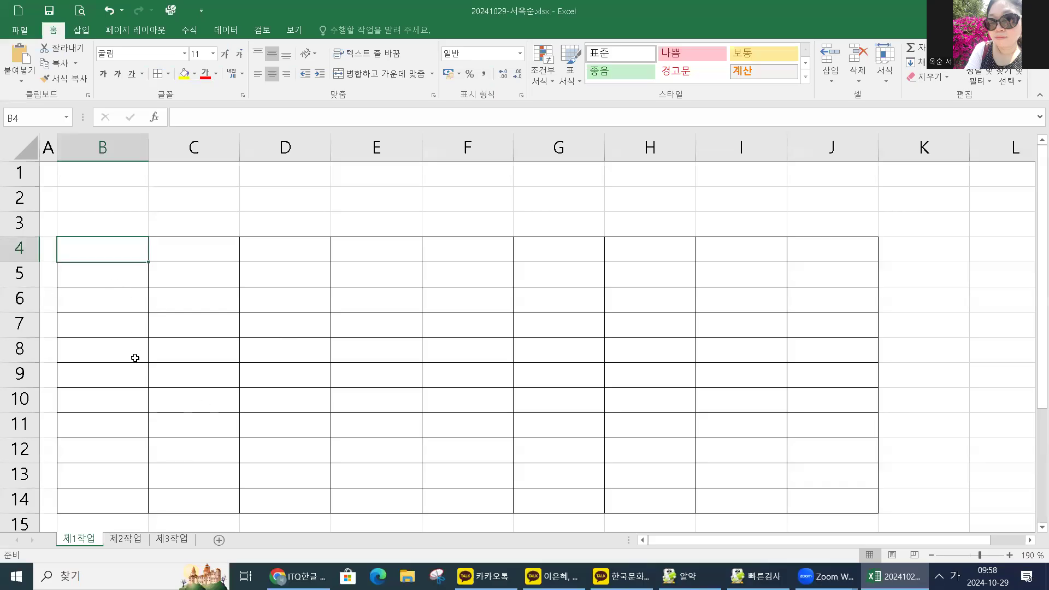
scroll(138, 333, "down", 1)
scroll(133, 388, "up", 1)
left_click(109, 478)
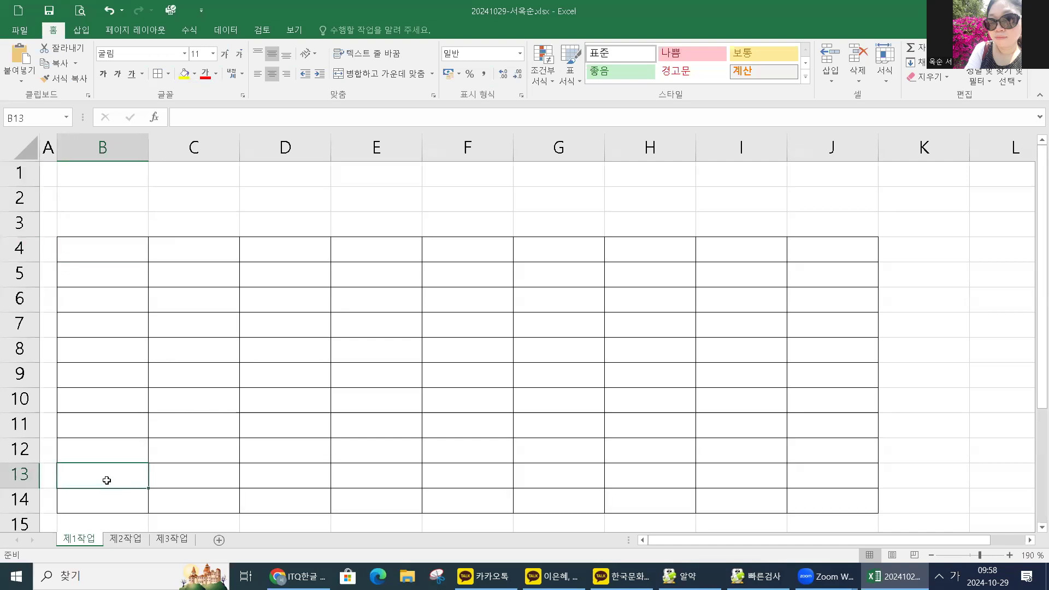
left_click_drag(106, 480, 257, 473)
left_click(98, 475)
left_click_drag(98, 475, 269, 472)
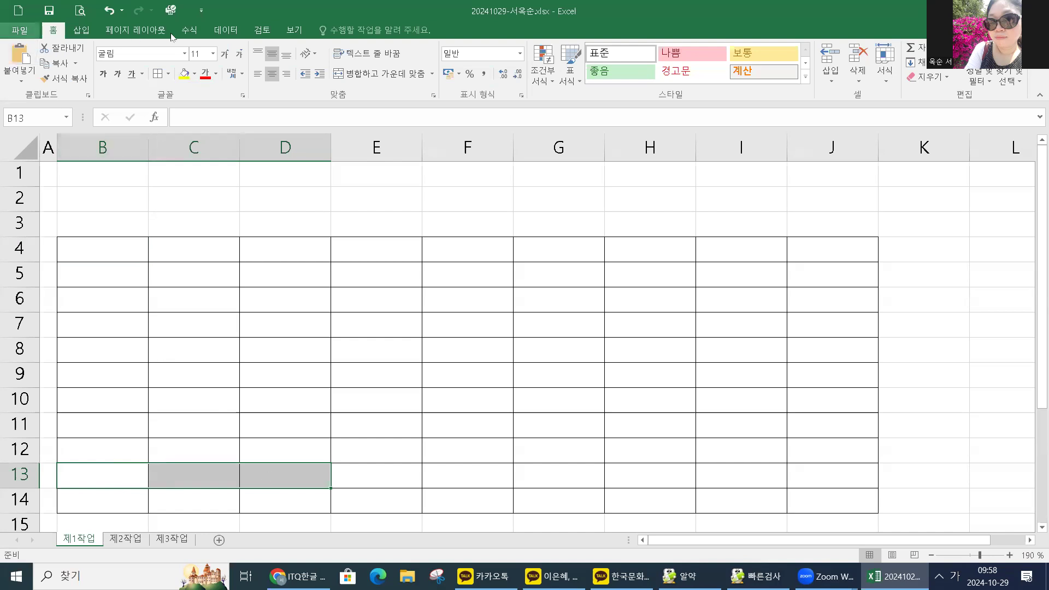
Merge B13:D13 and B14:D14 into single centred cells.
left_click(370, 74)
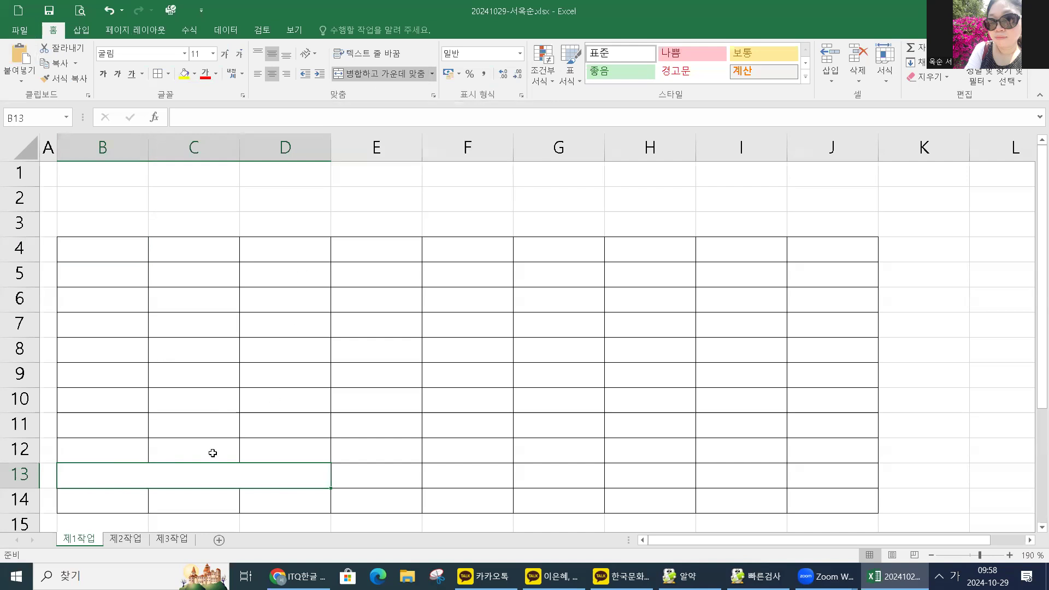
left_click_drag(116, 506, 269, 497)
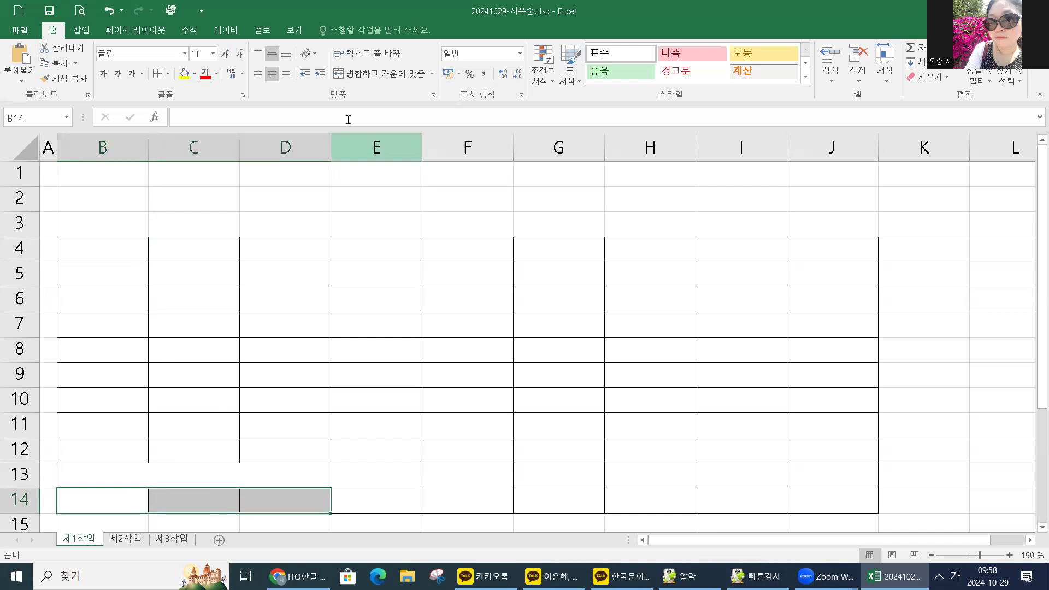
left_click(382, 74)
left_click(284, 484)
left_click(280, 501)
left_click(272, 474)
left_click(274, 501)
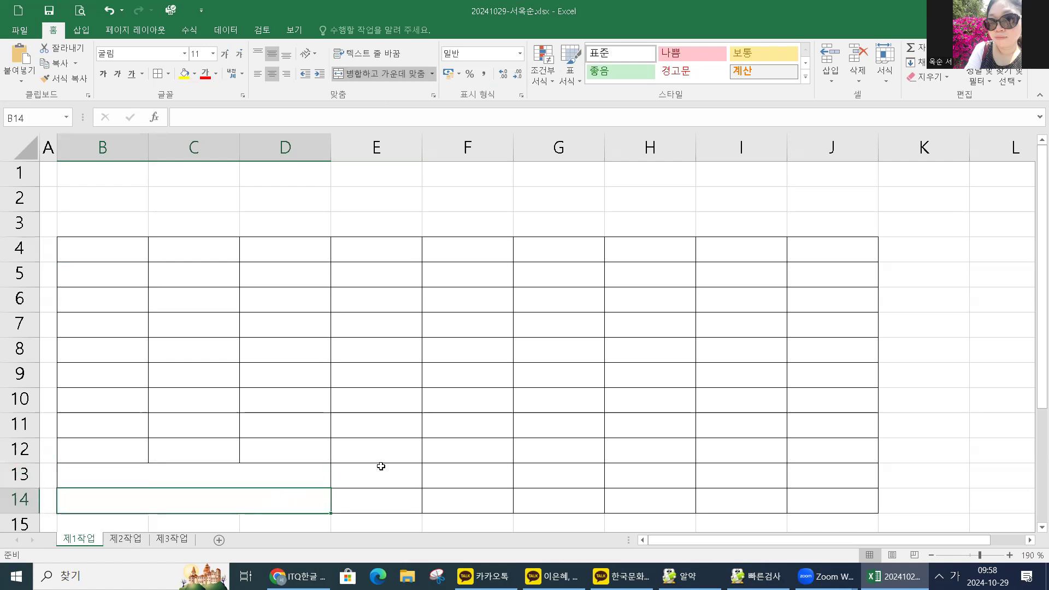
Merge F13:F14 into one cell.
left_click(464, 469)
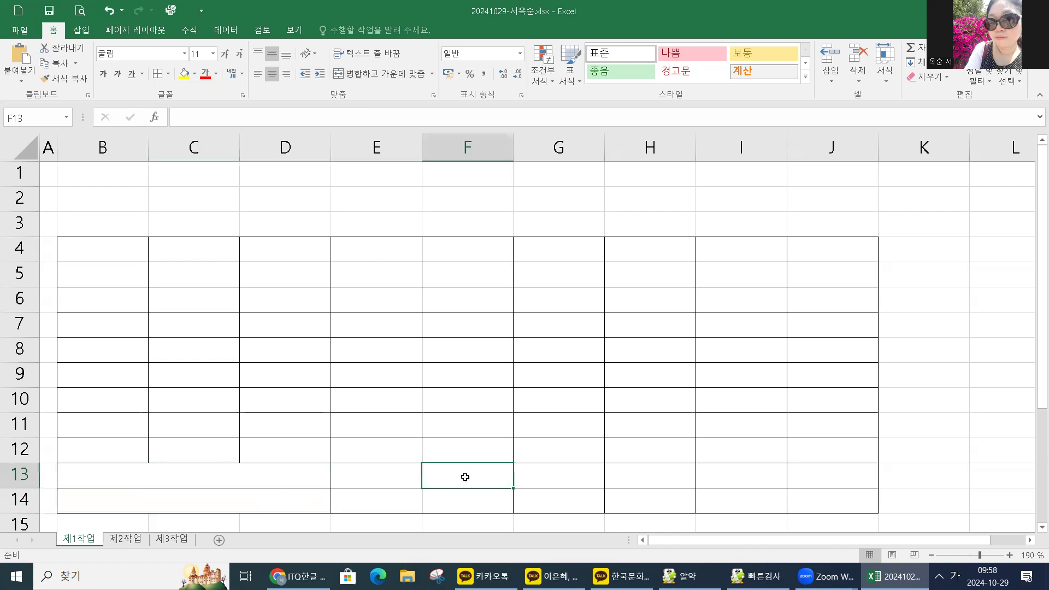
left_click_drag(464, 476, 465, 491)
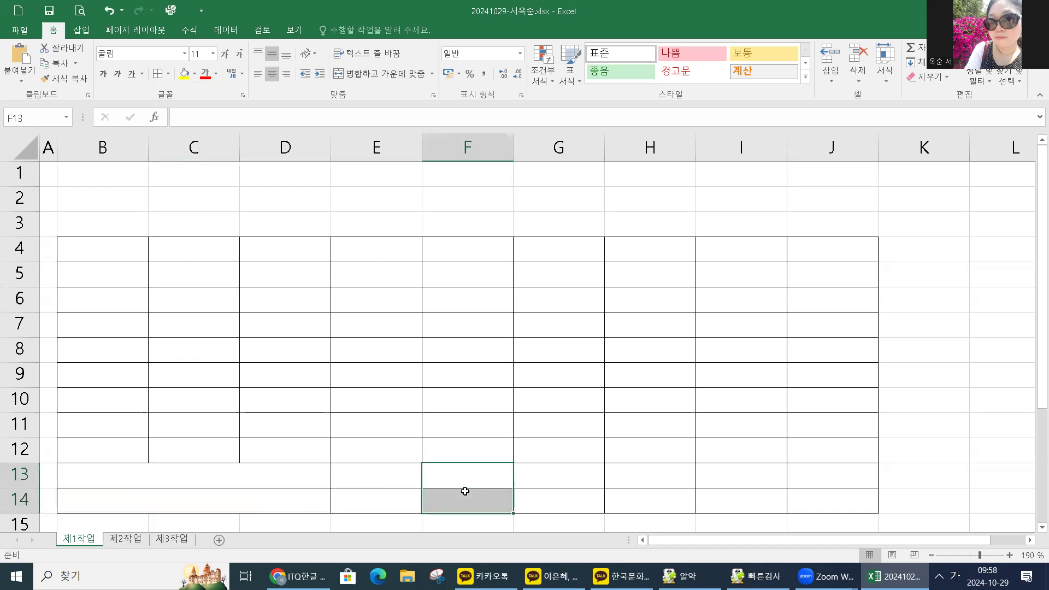
mouse_move(465, 491)
left_mouse_down()
mouse_move(461, 475)
mouse_move(456, 492)
left_mouse_up()
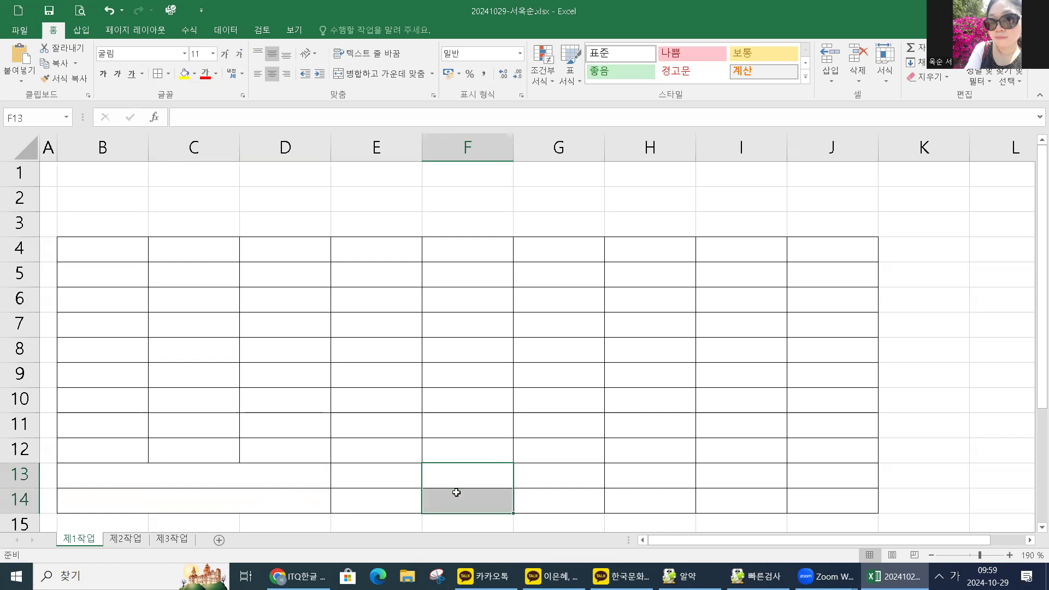
left_click(370, 80)
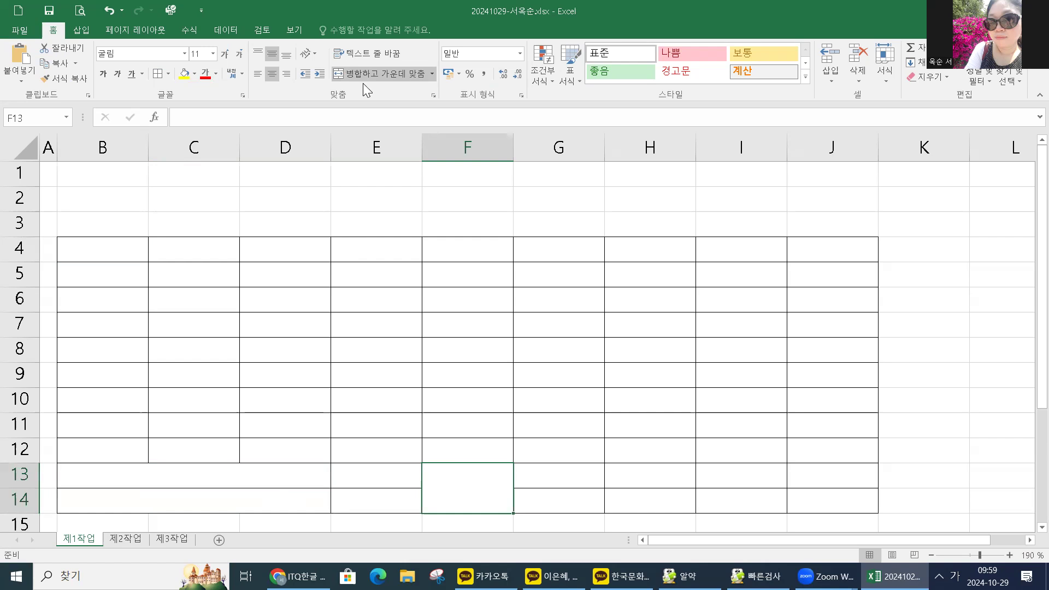
left_click(376, 77)
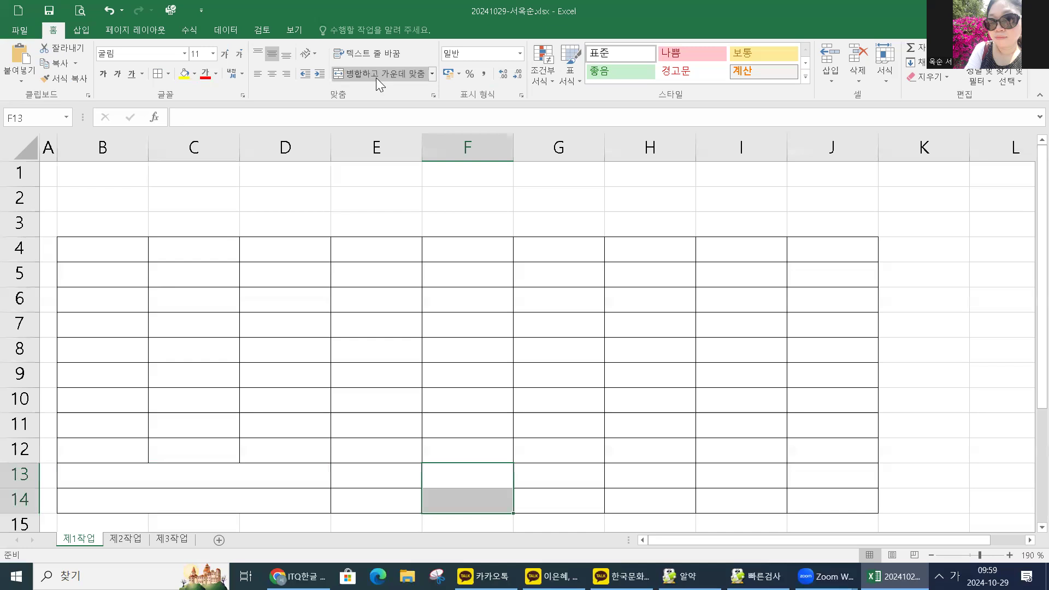
left_click(376, 78)
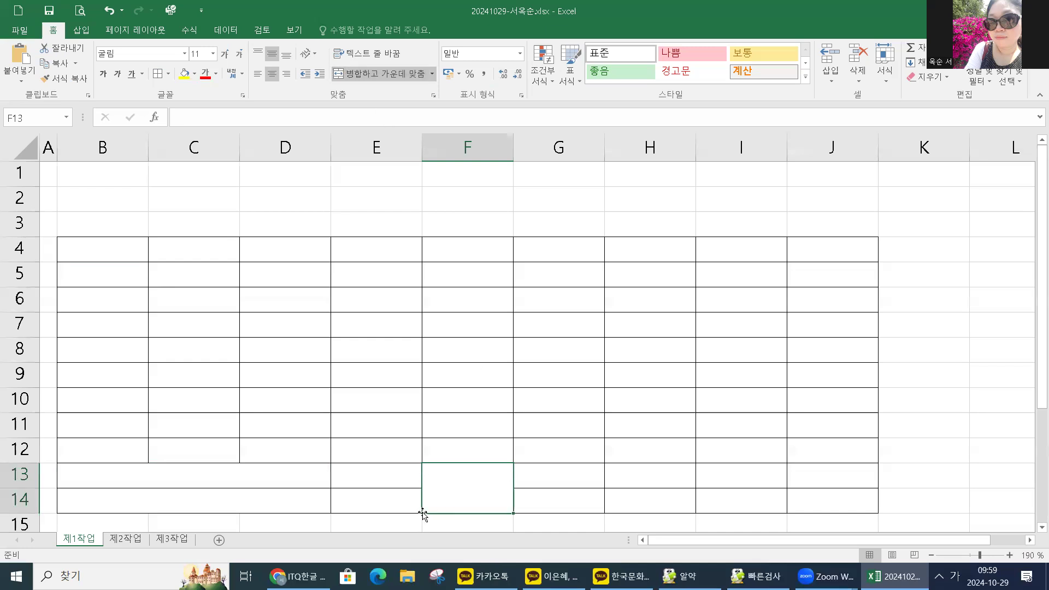
Add both diagonal borders to merged F13:F14 in Format Cells, forming an X.
right_click(446, 492)
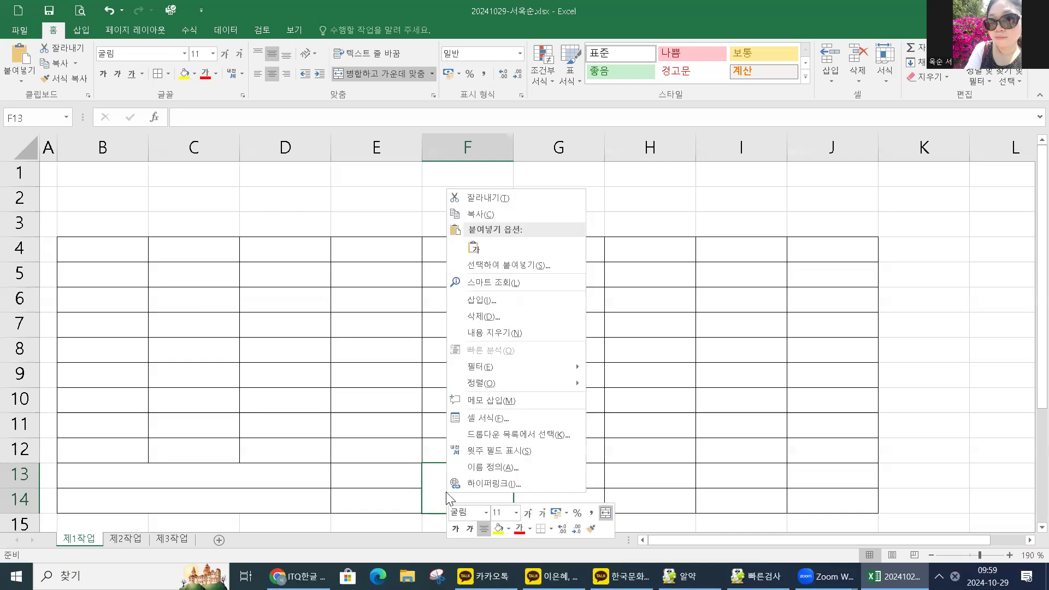
left_click(477, 421)
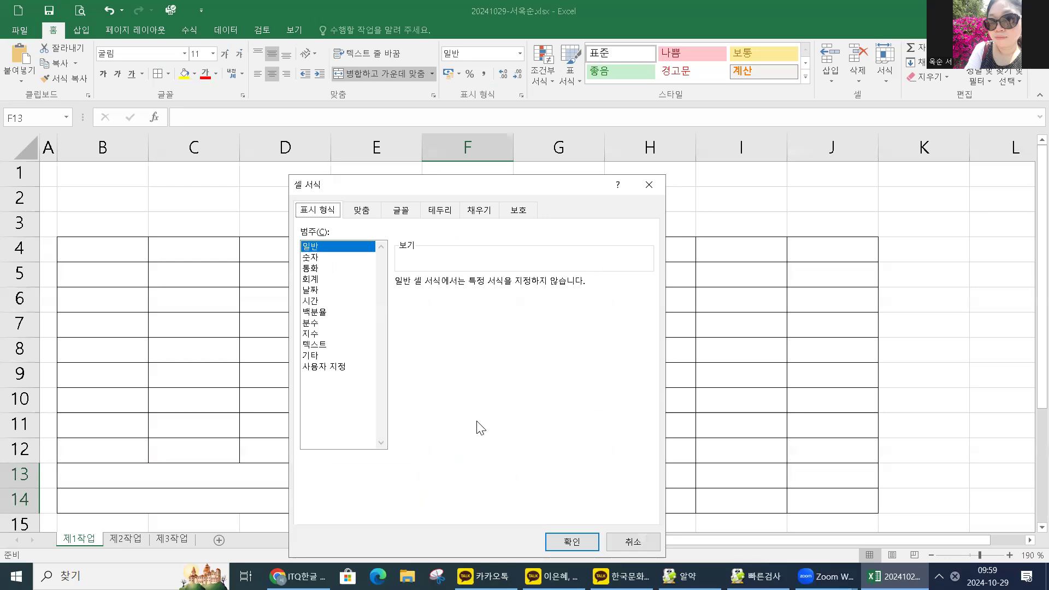
left_click(440, 211)
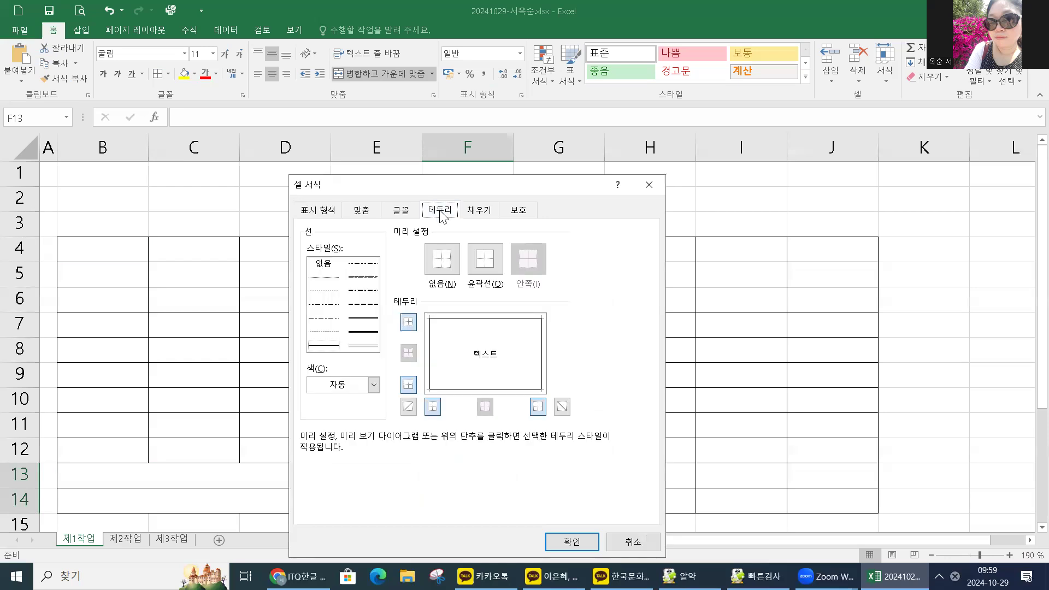
left_click(563, 407)
left_click(409, 406)
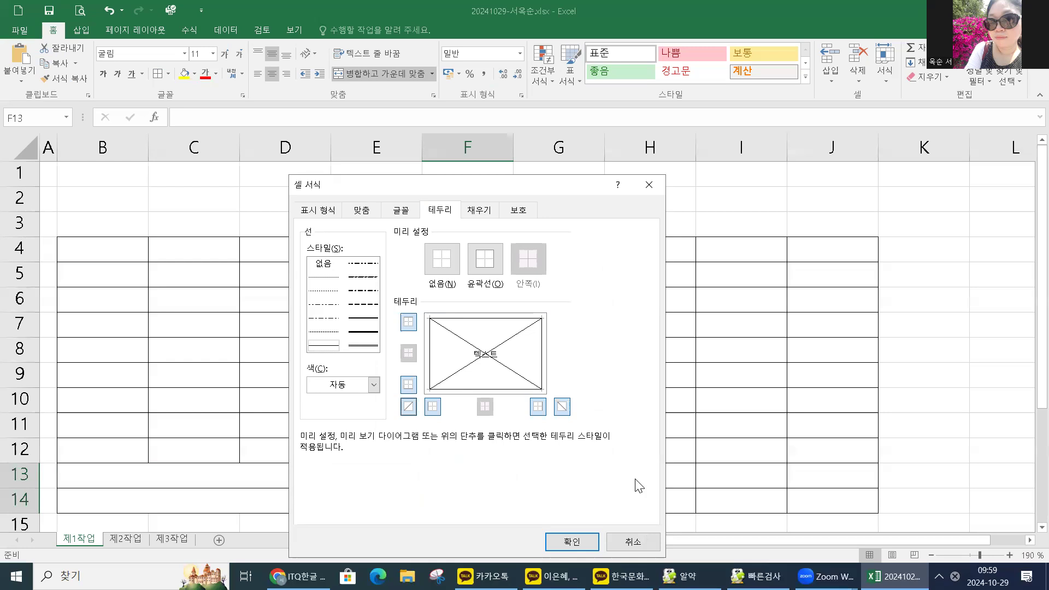
key("Return")
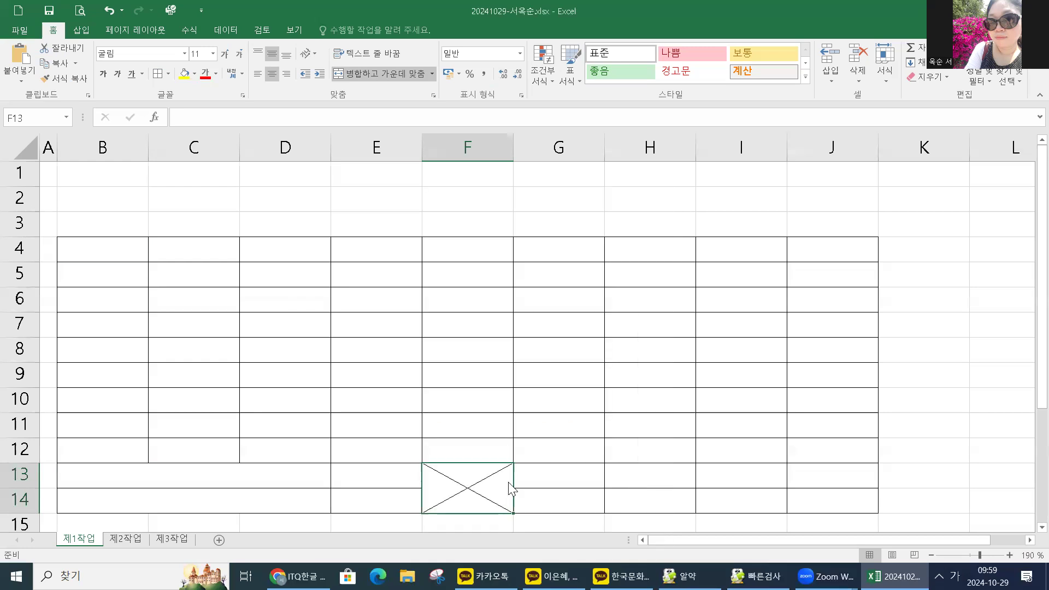
Merge G13:I13 into one cell.
left_click(562, 481)
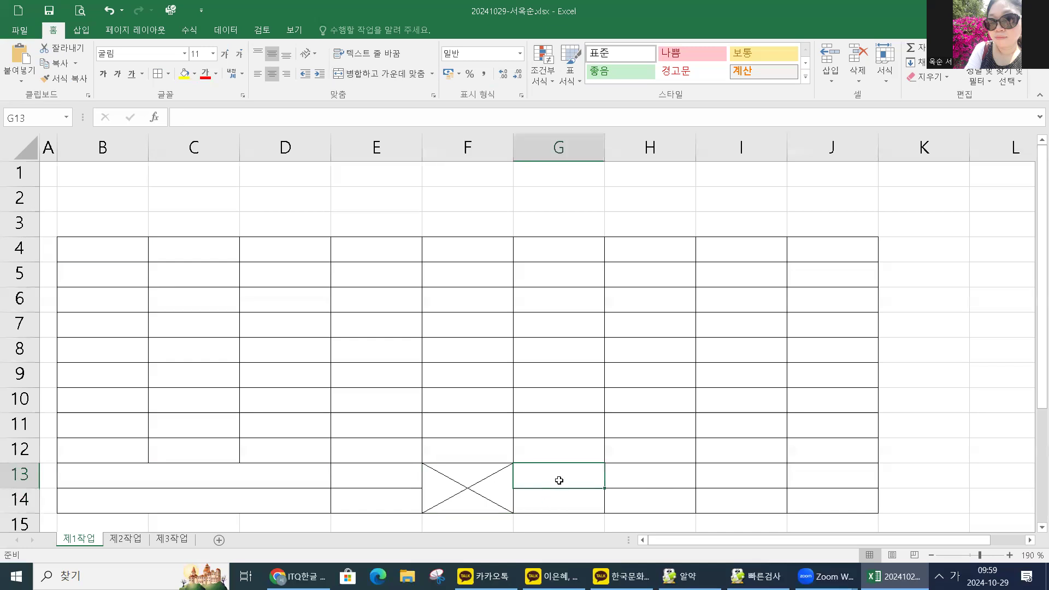
left_click_drag(558, 479, 703, 475)
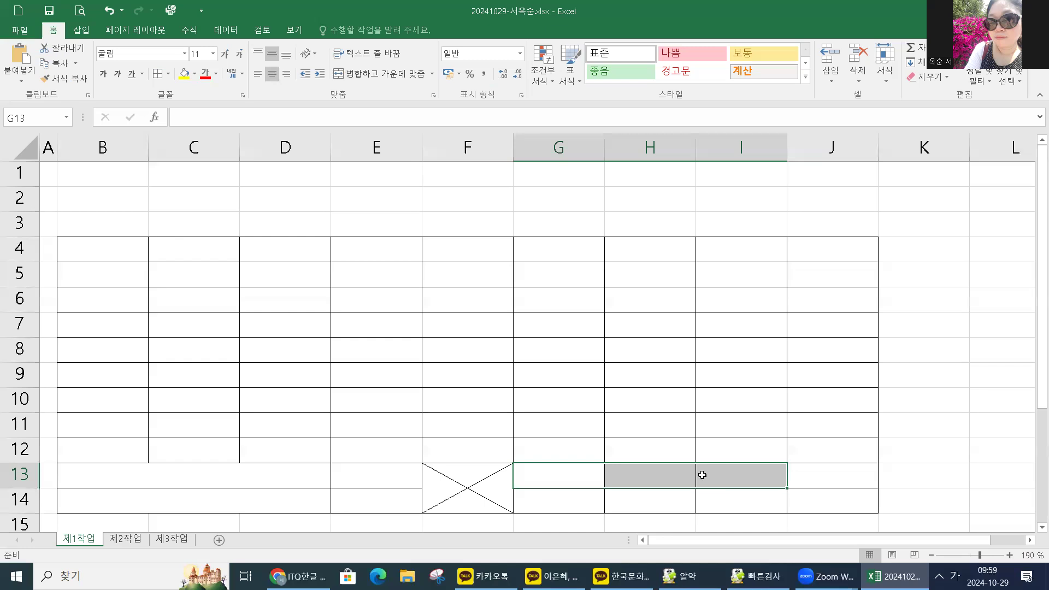
left_click(386, 77)
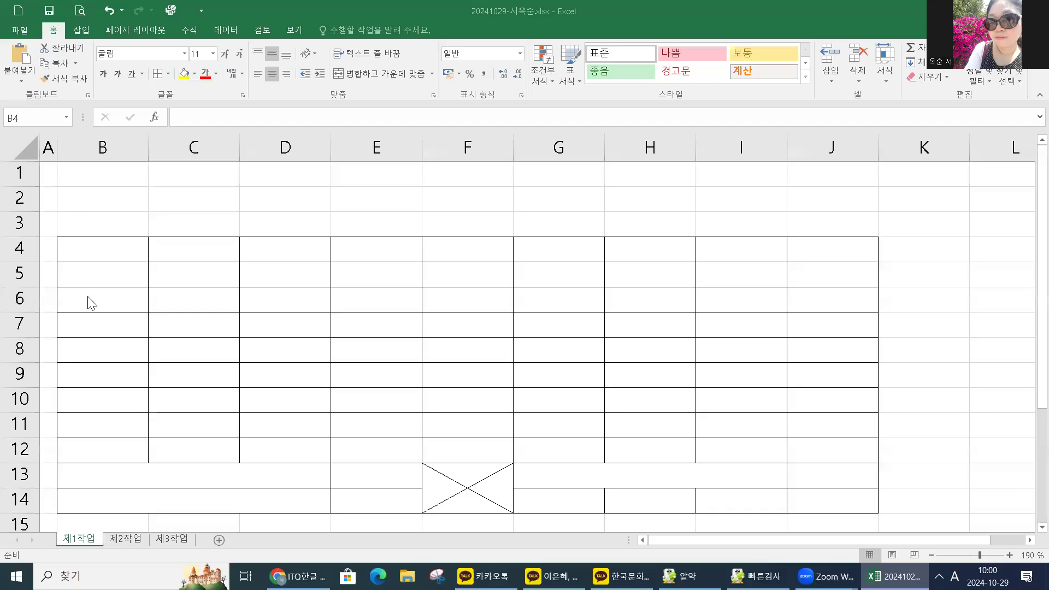
Widen column D slightly by dragging its header edge.
left_click(99, 256)
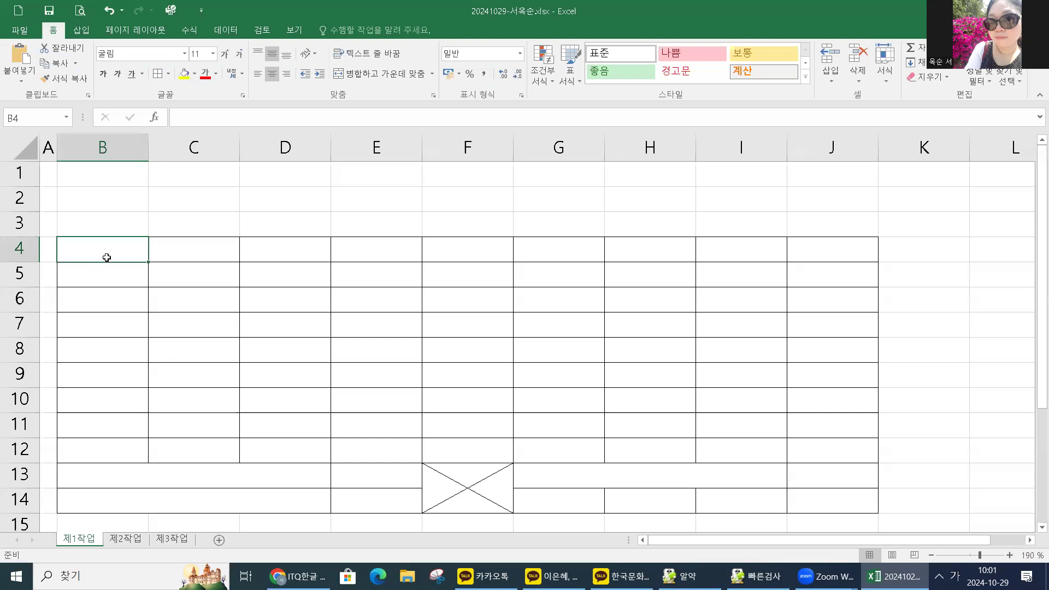
left_click(162, 343)
left_click(285, 253)
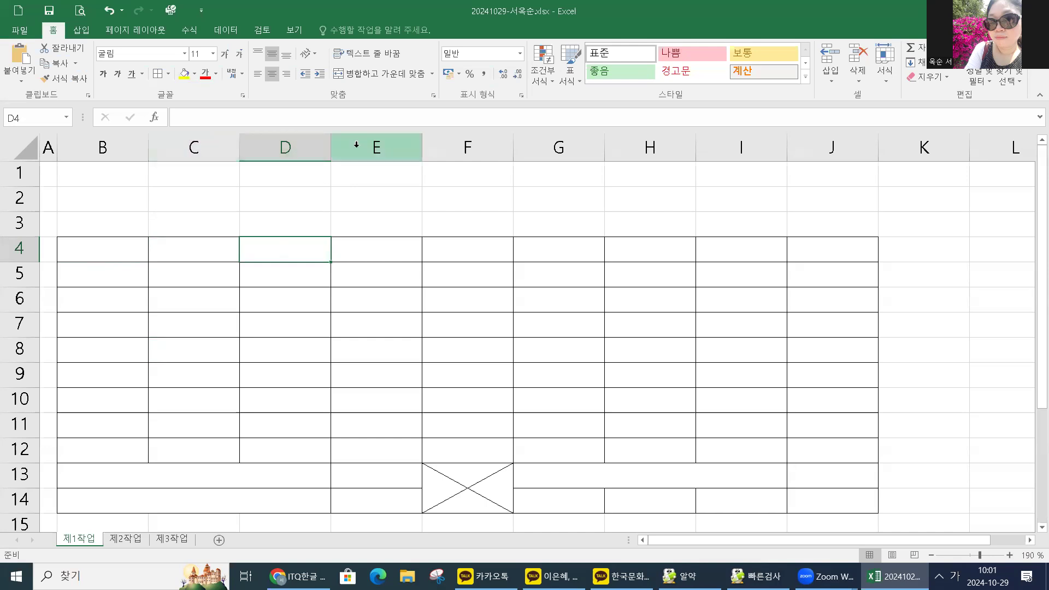
left_click_drag(331, 147, 348, 147)
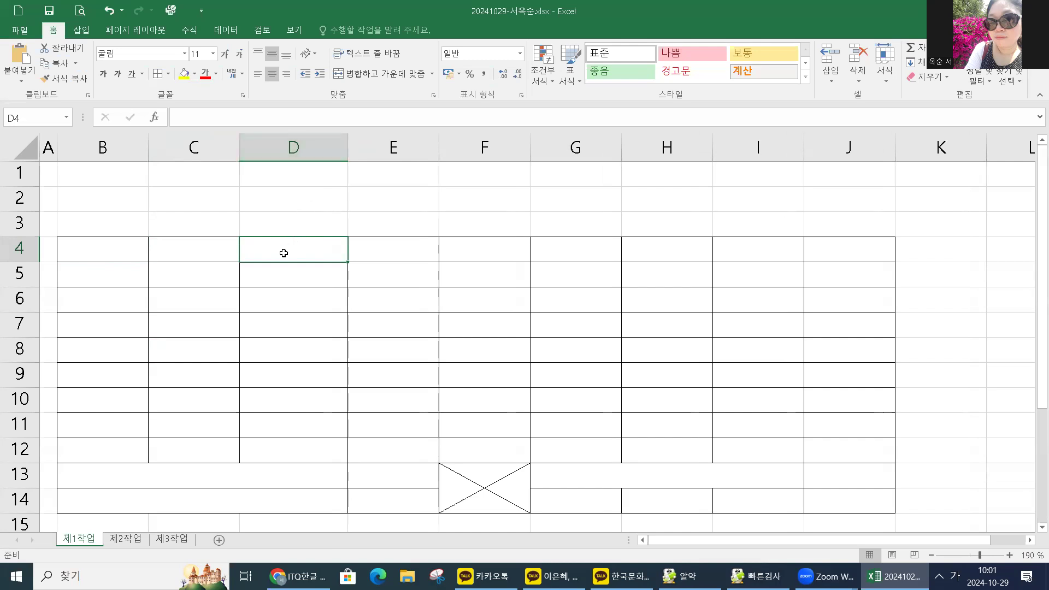
left_click(297, 318)
left_click(281, 260)
left_click(280, 284)
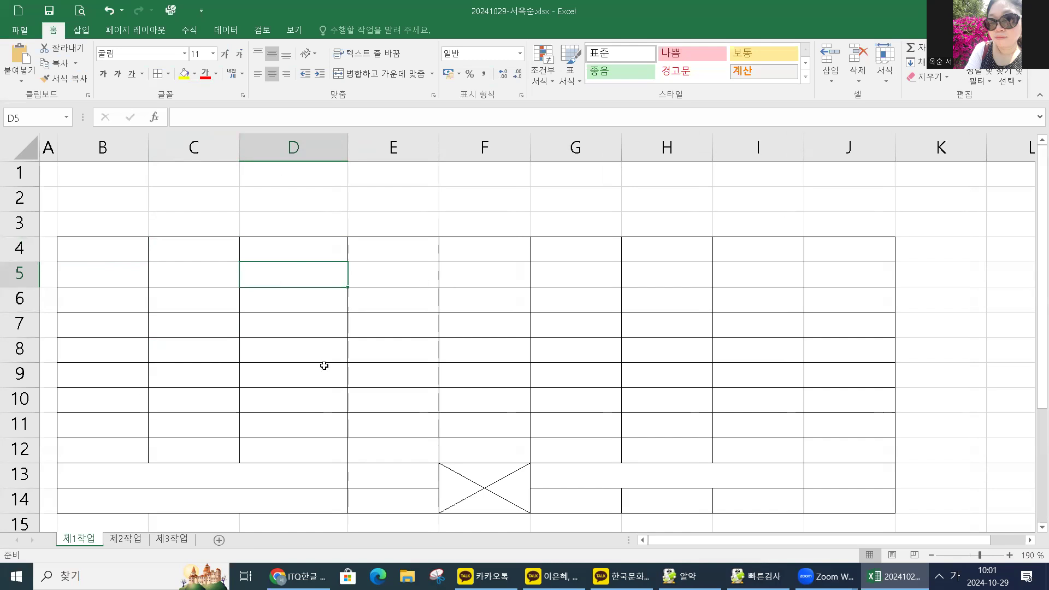
left_click(955, 366)
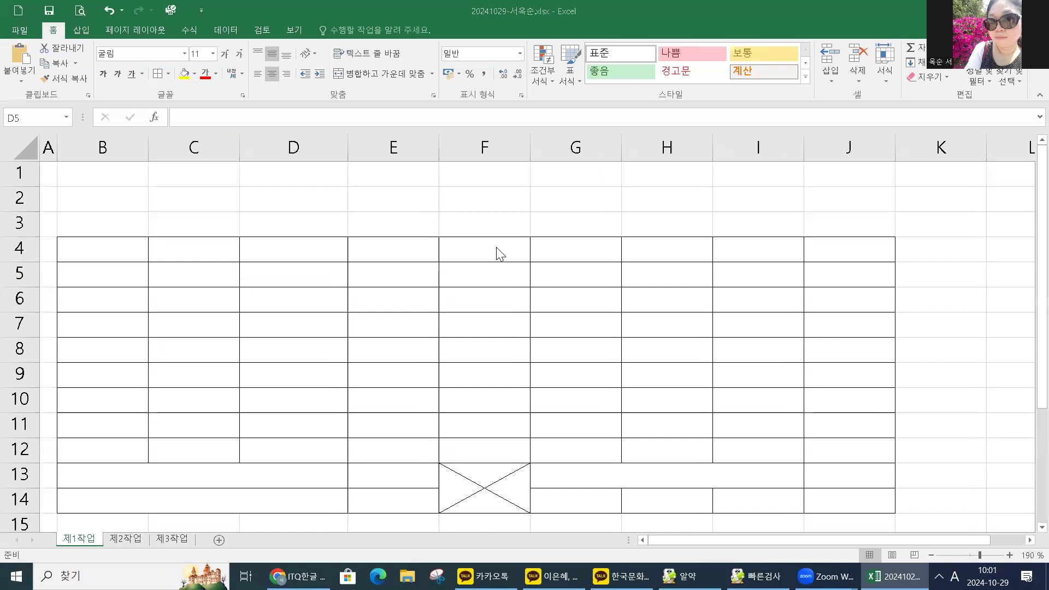
left_click(570, 240)
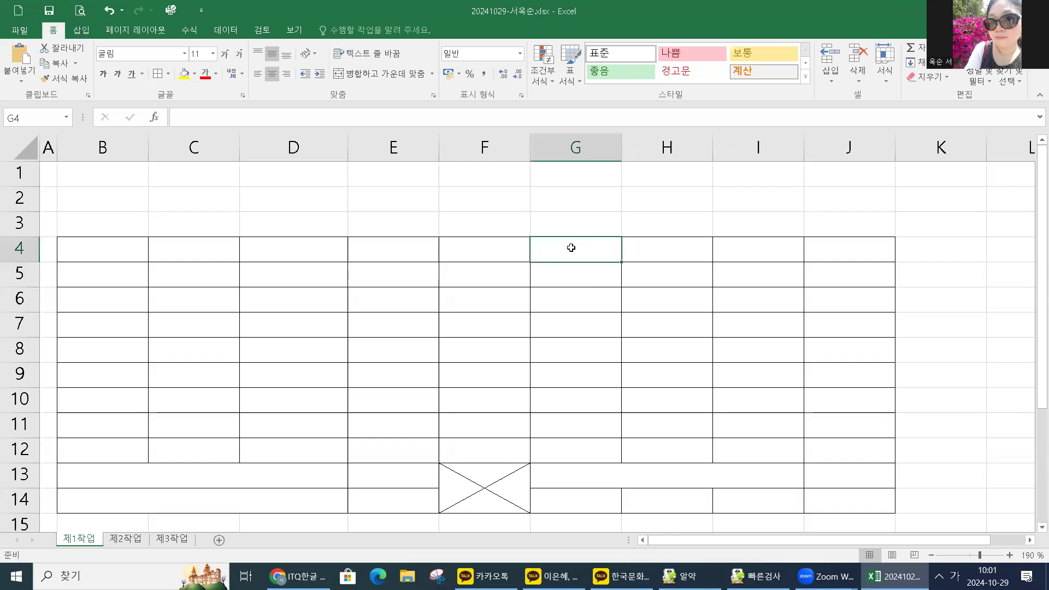
Enter 등록비 in G4 with (단위:원) on a second line.
type("등록비")
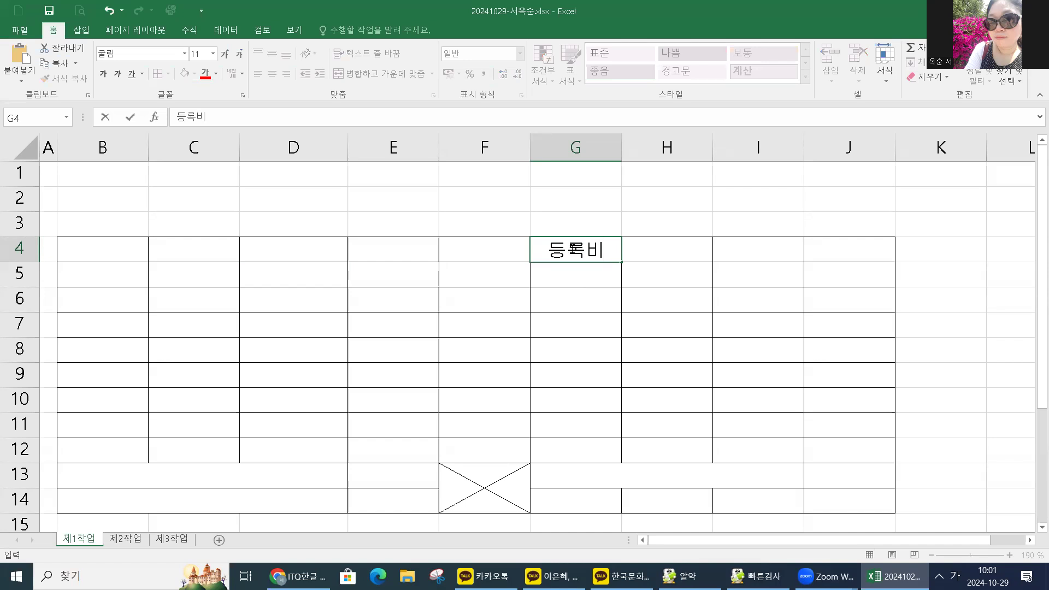
key("alt+Return")
type("(단위")
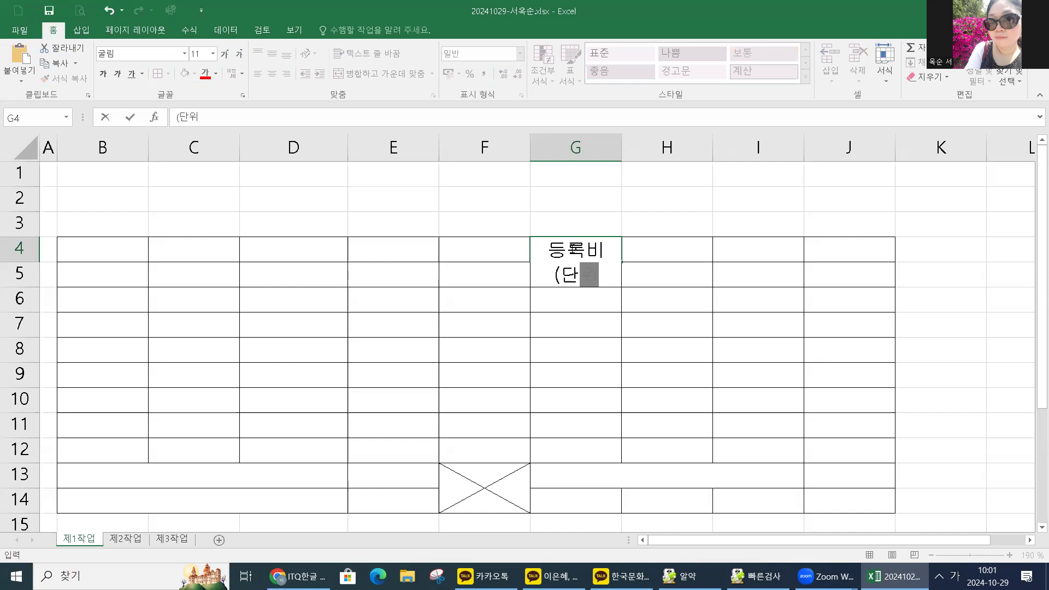
type(":워ㄴ)")
key("Return")
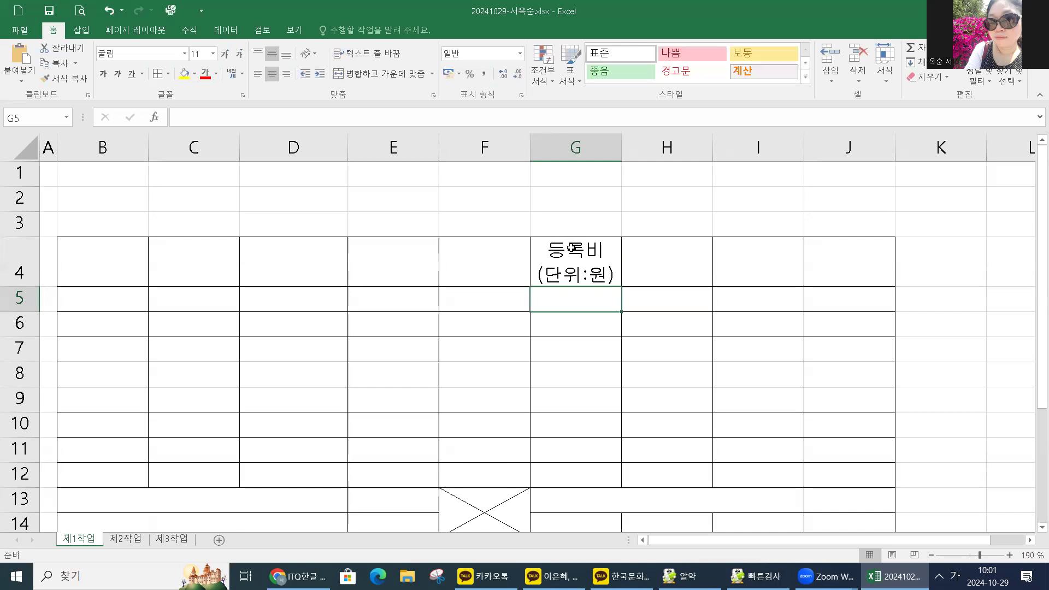
left_click(112, 273)
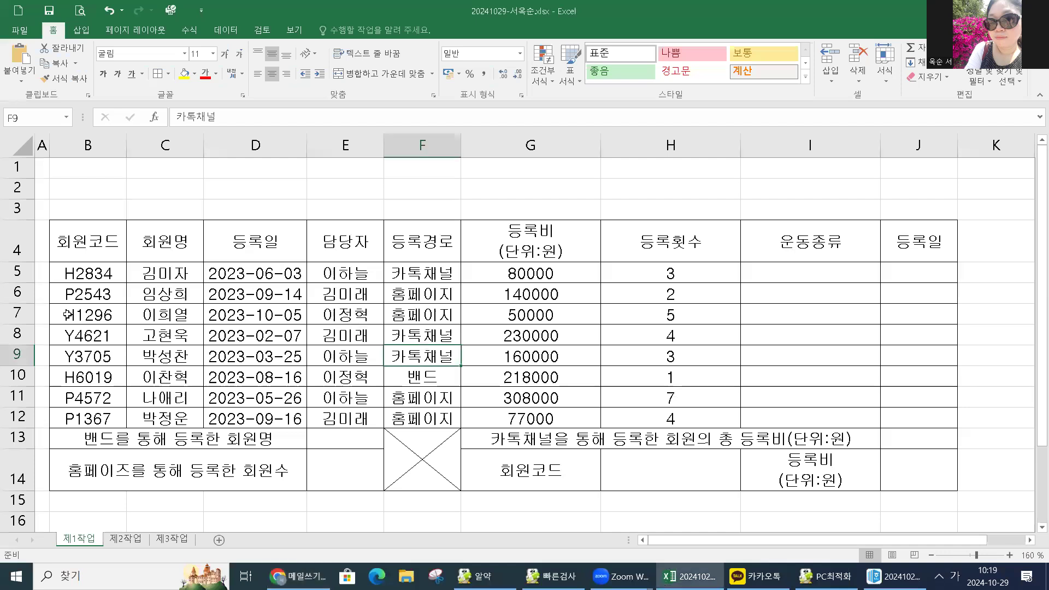
Set the height of rows 1 to 3 to 25.
left_click(68, 314)
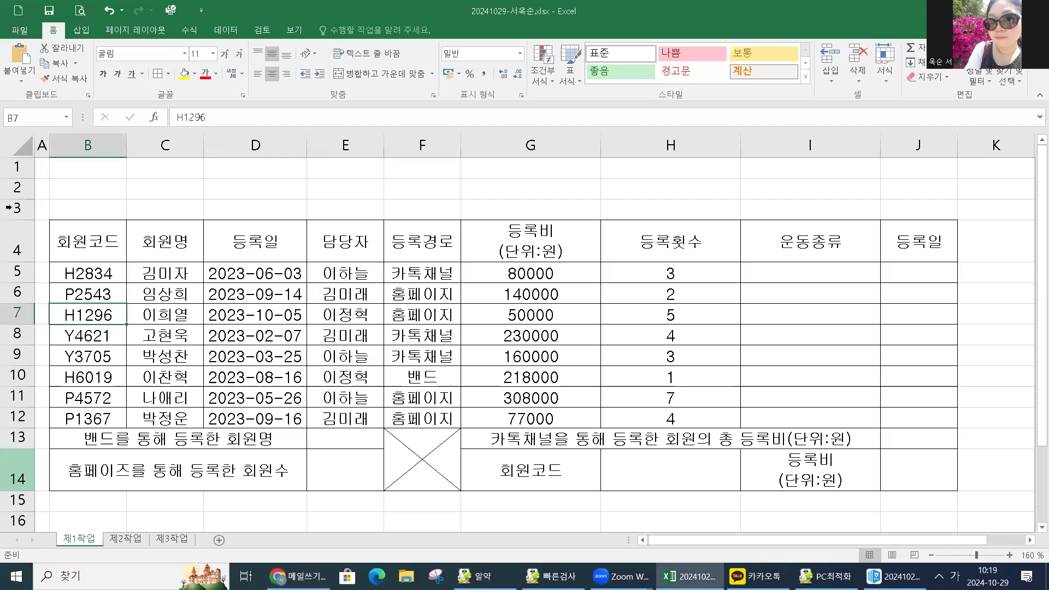
left_click_drag(20, 167, 19, 204)
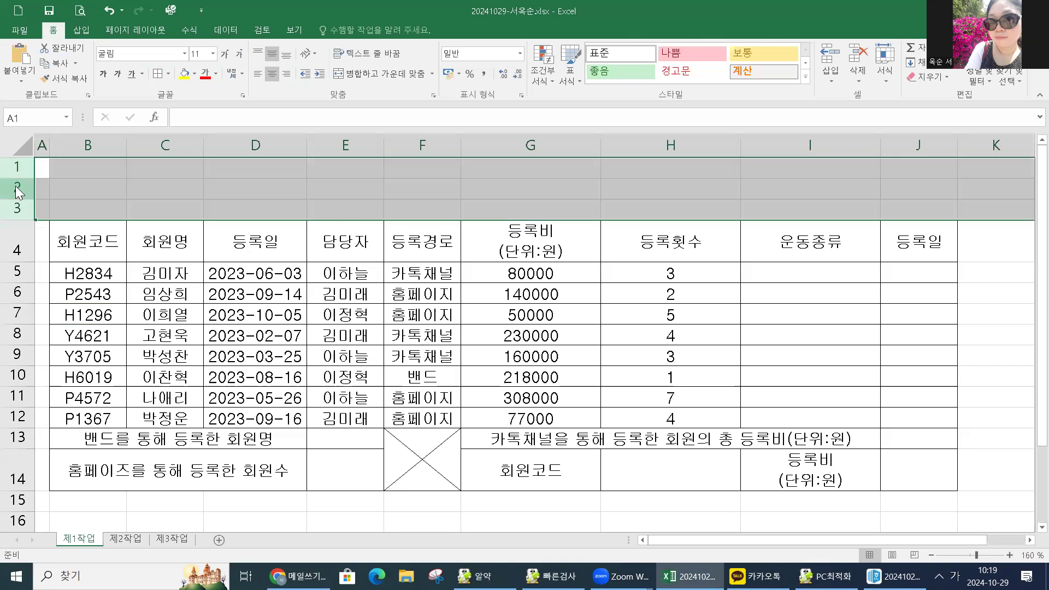
right_click(15, 187)
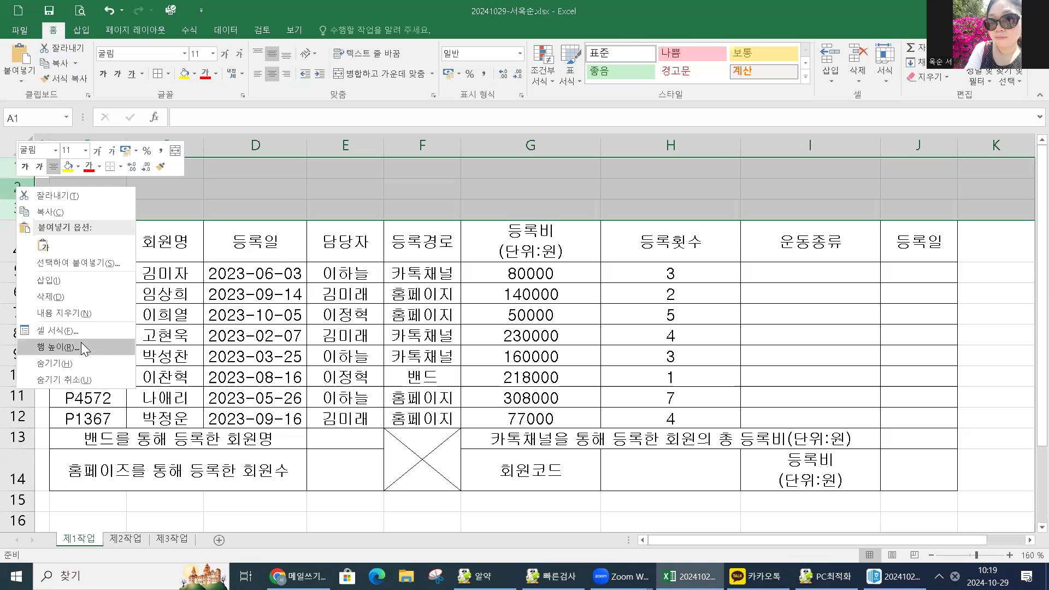
left_click(81, 344)
type("25")
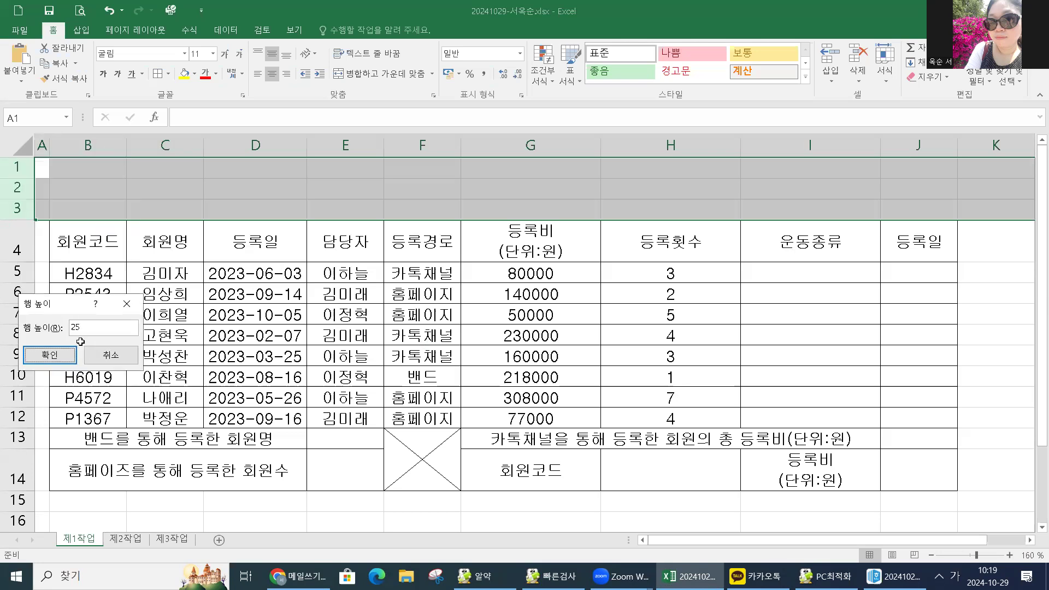
key("Return")
Set rows 4 and 14 to a height of 32.
left_click(14, 286)
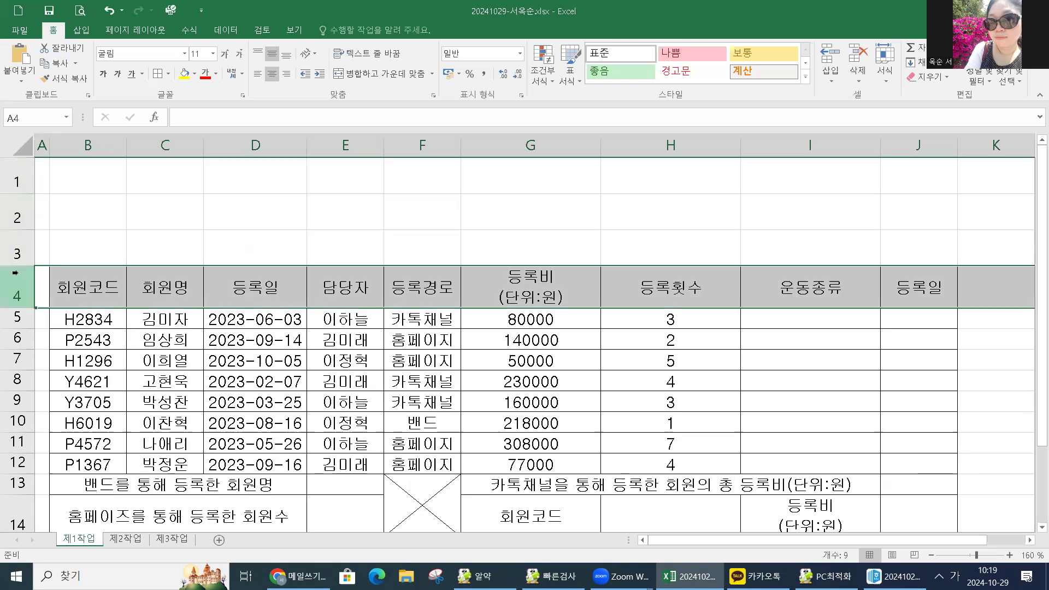
scroll(46, 365, "down", 1)
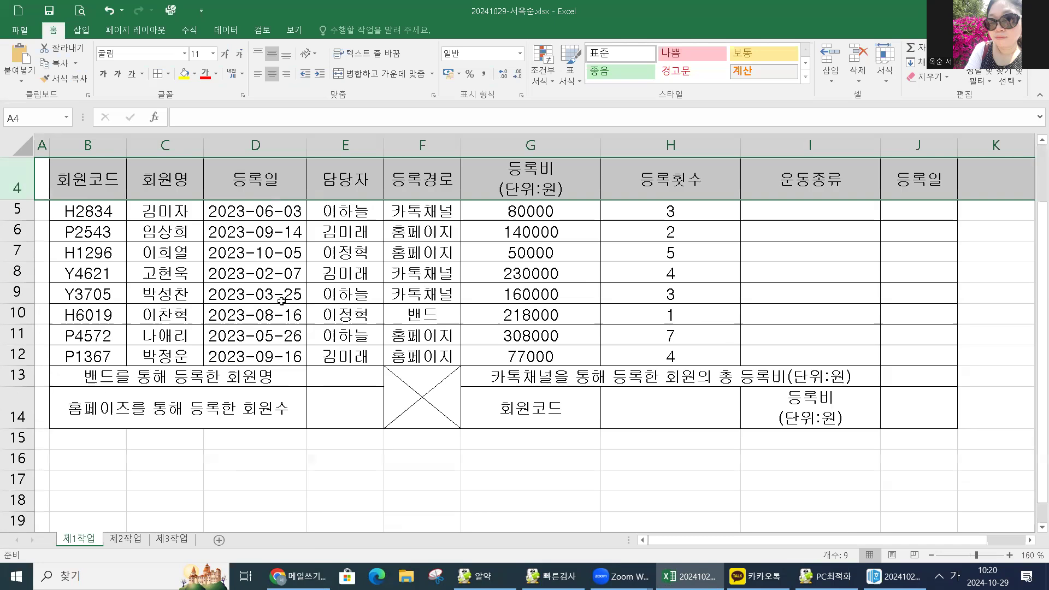
left_click(12, 405, "ctrl")
scroll(12, 273, "up", 1)
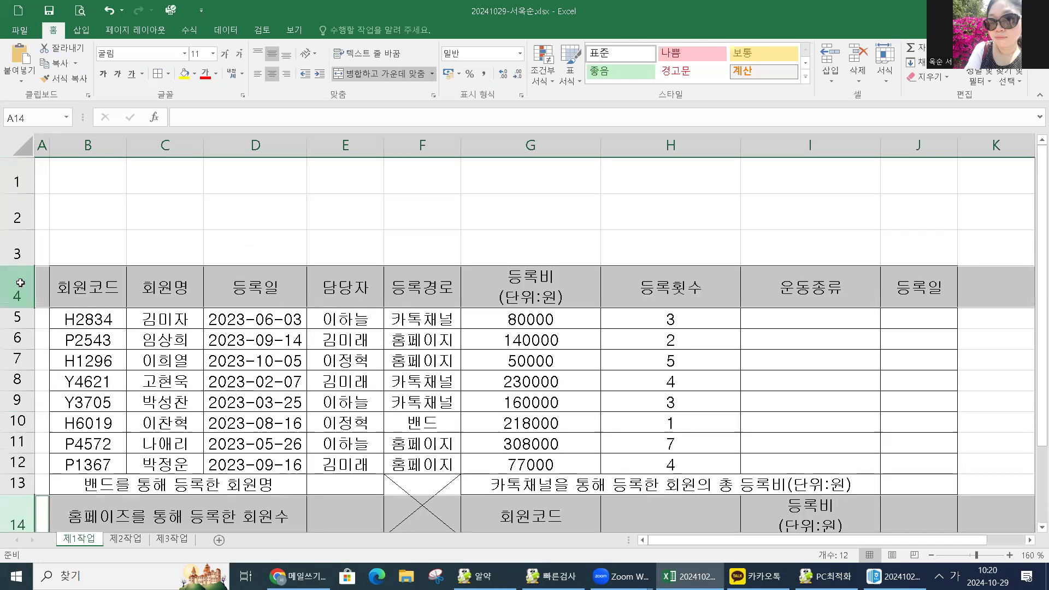
left_click(11, 287)
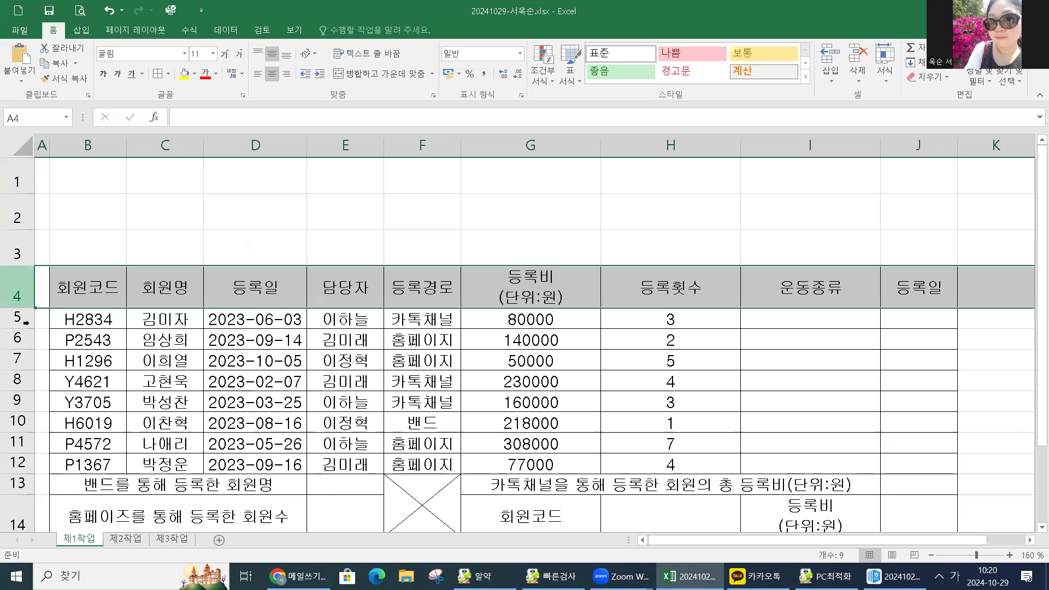
scroll(53, 424, "down", 1)
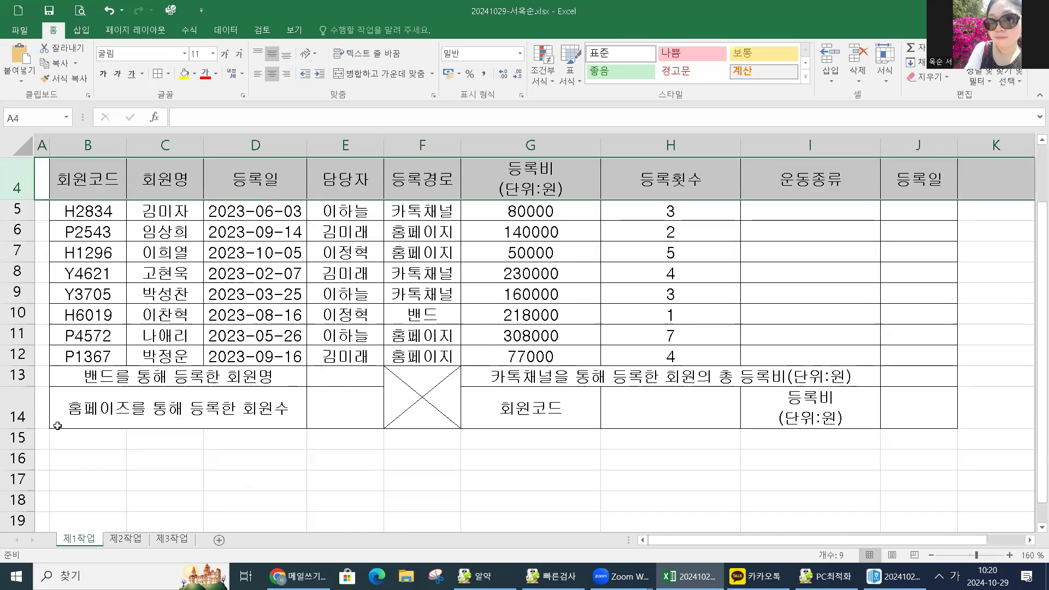
left_click(19, 415, "ctrl")
right_click(19, 416)
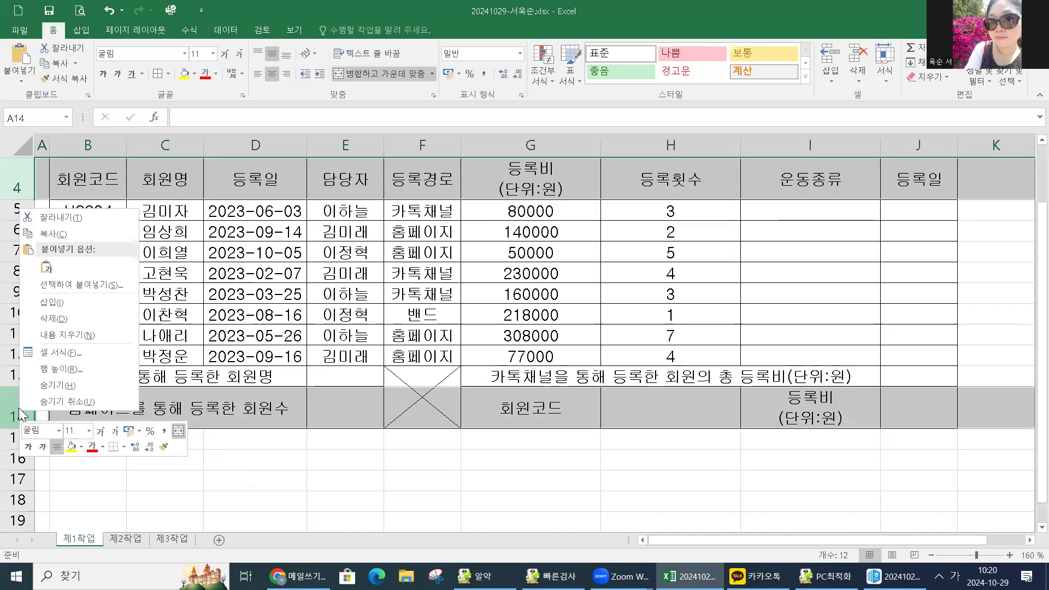
left_click(49, 366)
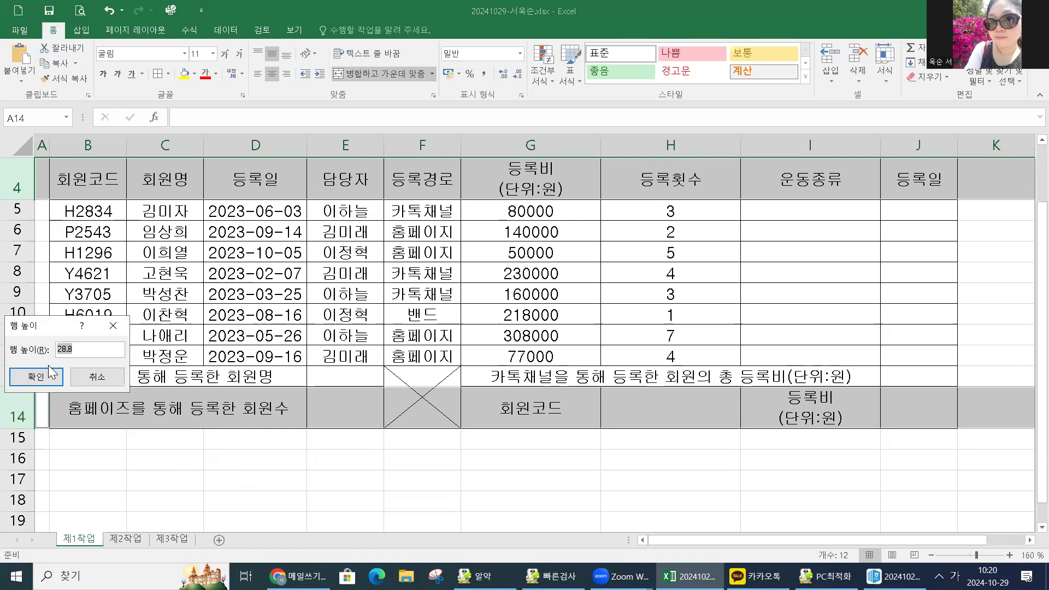
type("32")
key("Return")
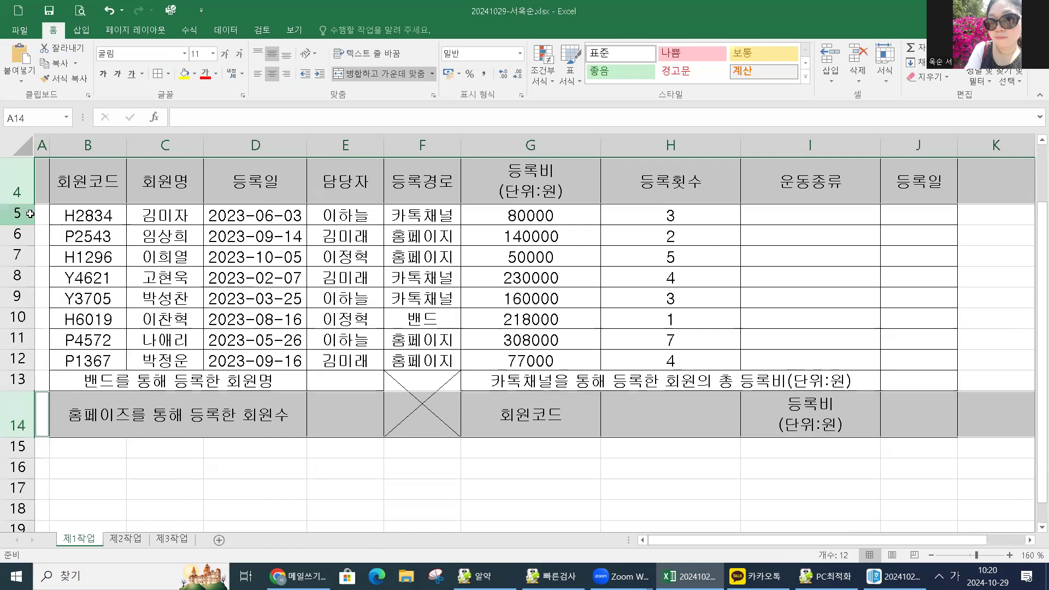
Give data rows 5 to 13 a taller row height.
left_click(22, 215)
left_click_drag(22, 378, 22, 379)
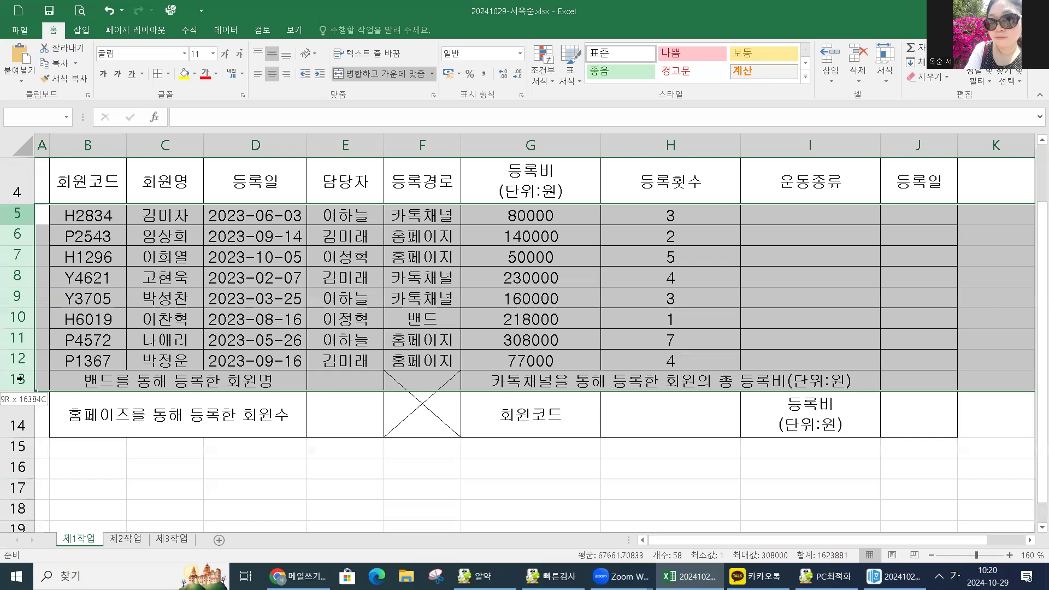
right_click(22, 297)
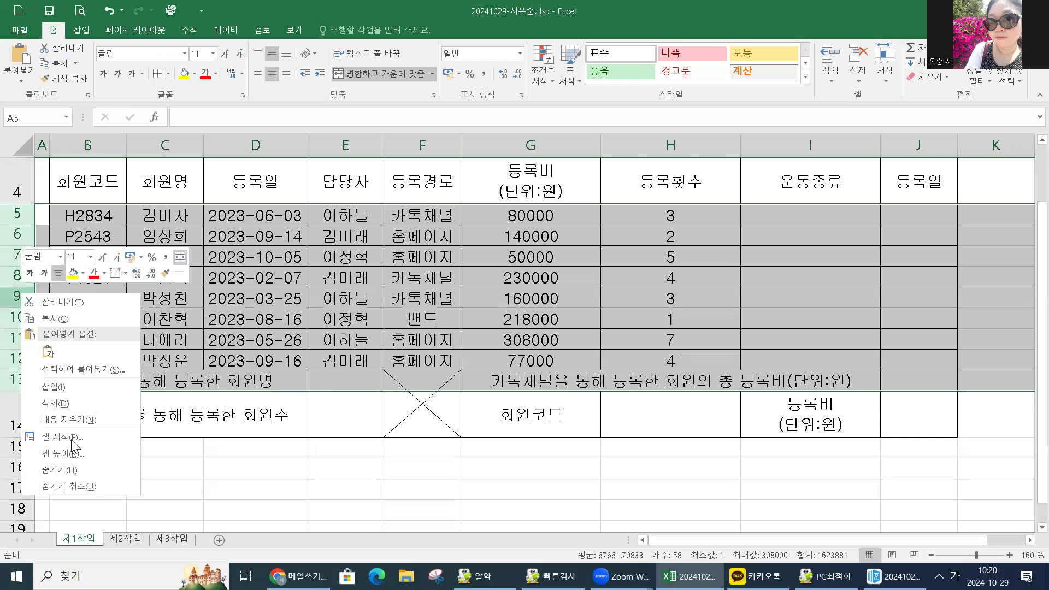
left_click(74, 461)
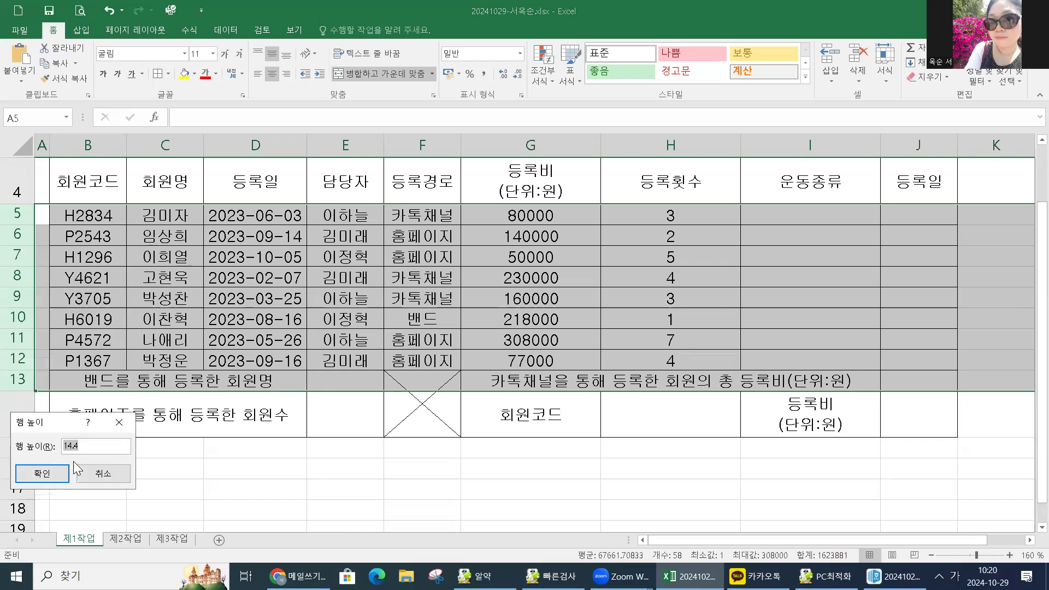
left_click(68, 472)
left_click(195, 409)
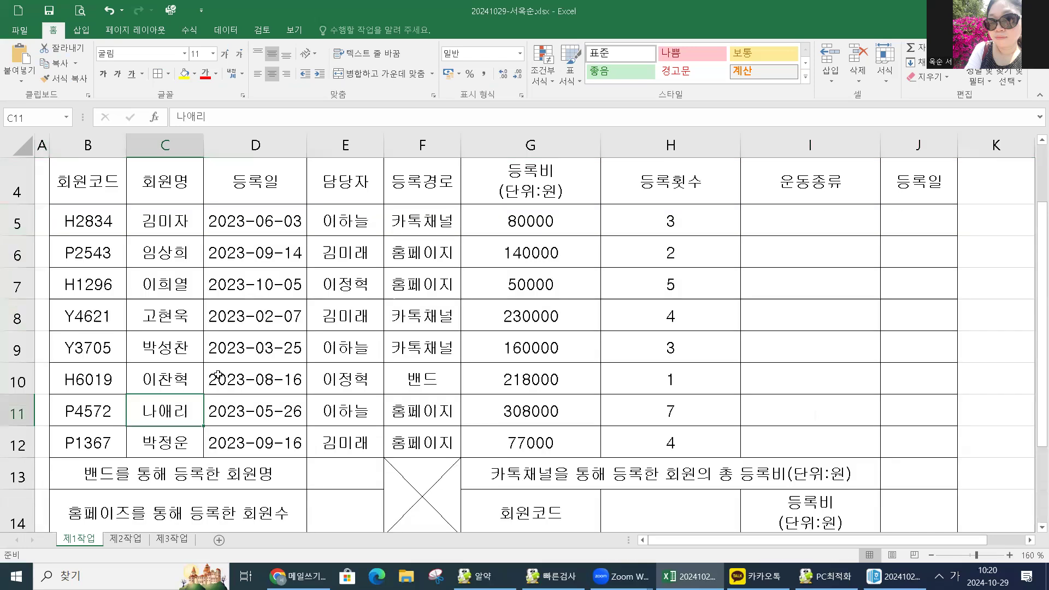
scroll(218, 375, "down", 3)
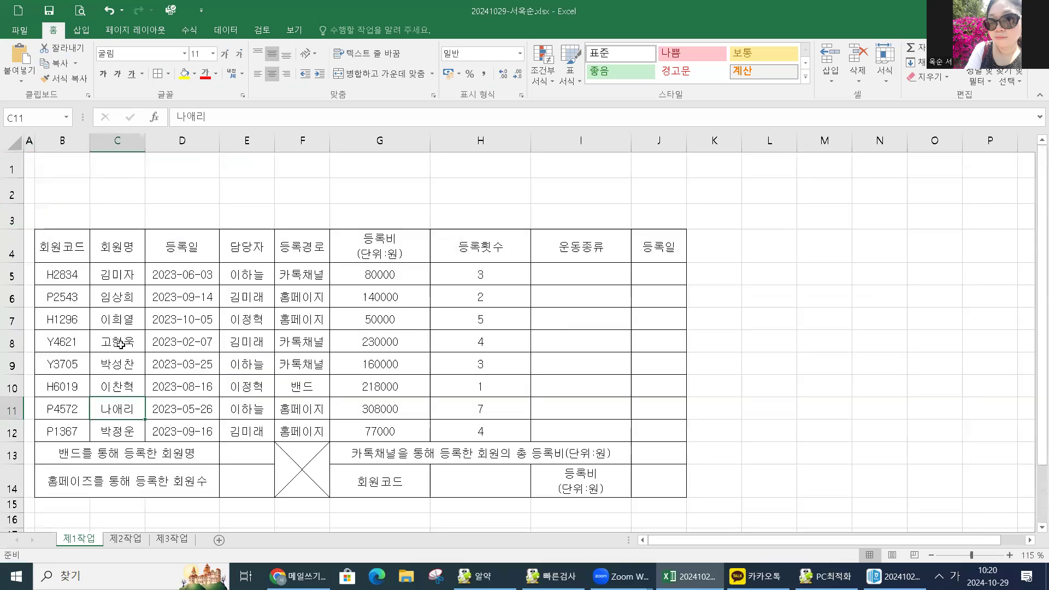
Widen column J slightly.
scroll(169, 362, "up", 1)
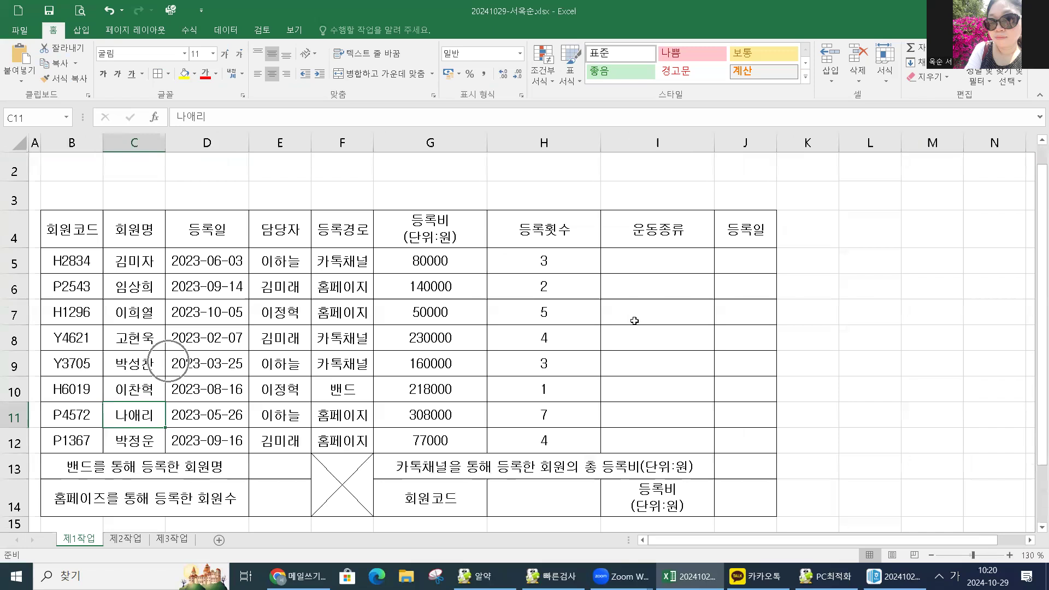
scroll(431, 394, "up", 1)
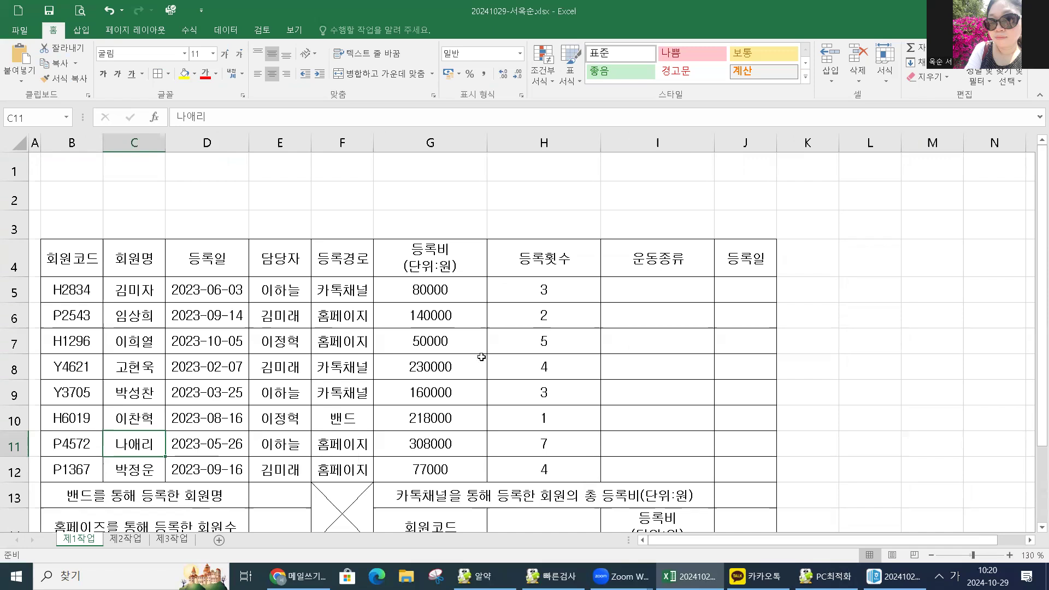
left_click(413, 293)
left_click_drag(776, 142, 803, 142)
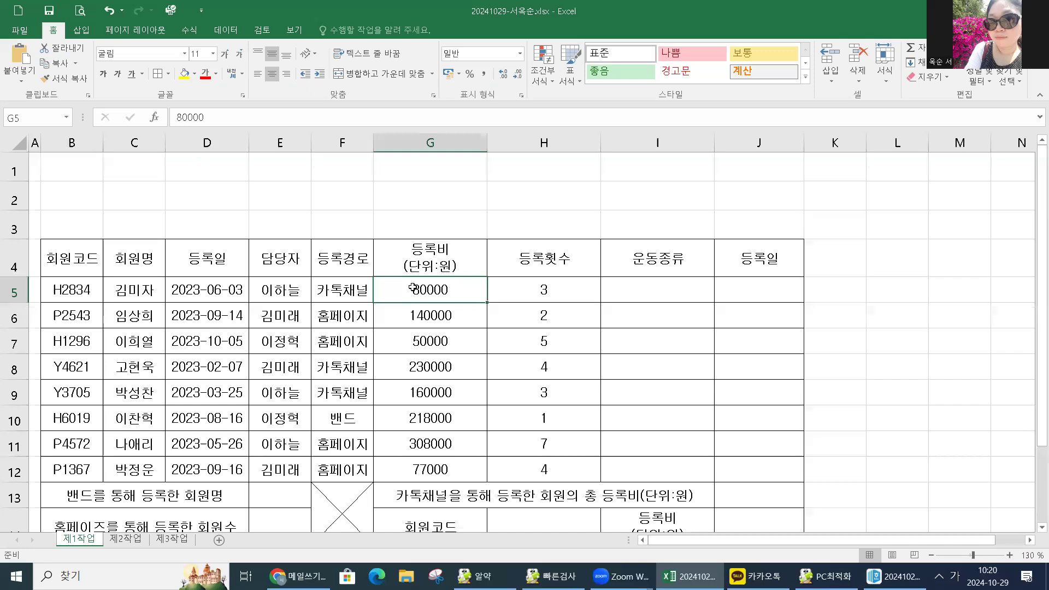
Right-align G5:H12 and show the fees with thousands separators, e.g. 80,000.
left_click_drag(413, 290, 513, 467)
left_click_drag(513, 467, 512, 464)
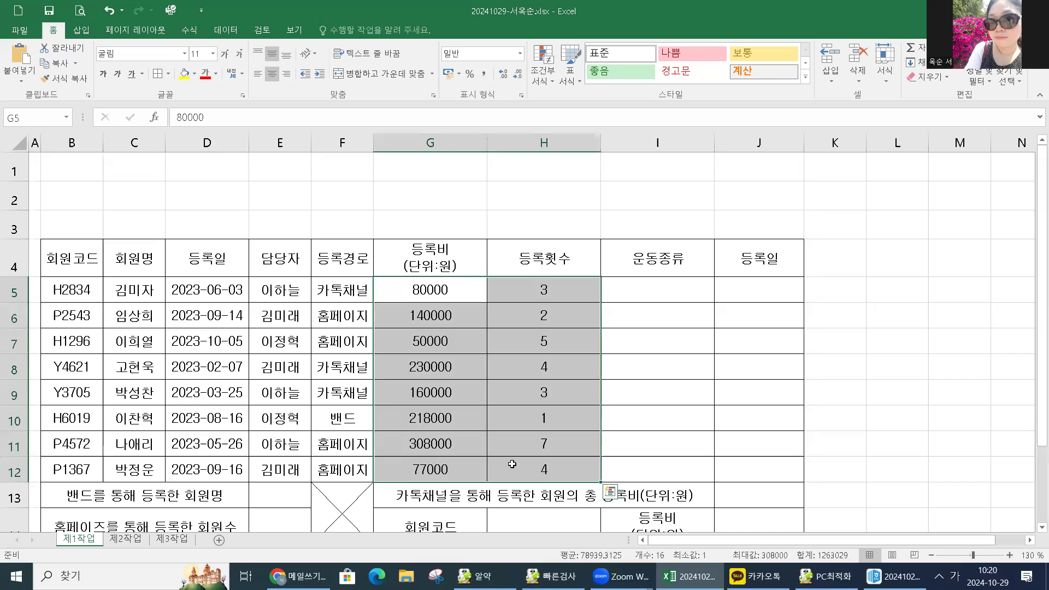
left_click(283, 74)
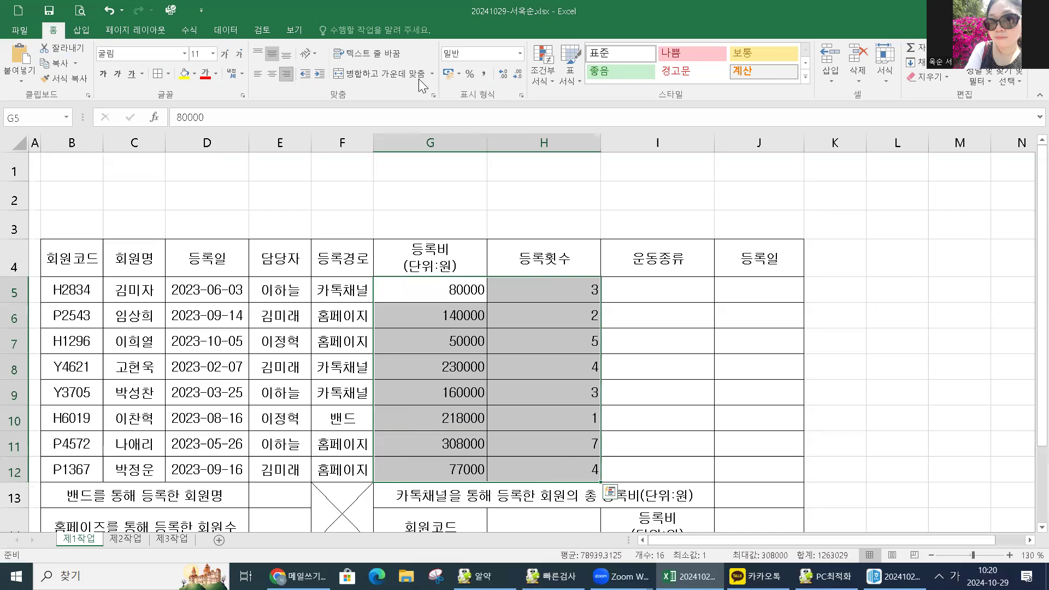
left_click(483, 79)
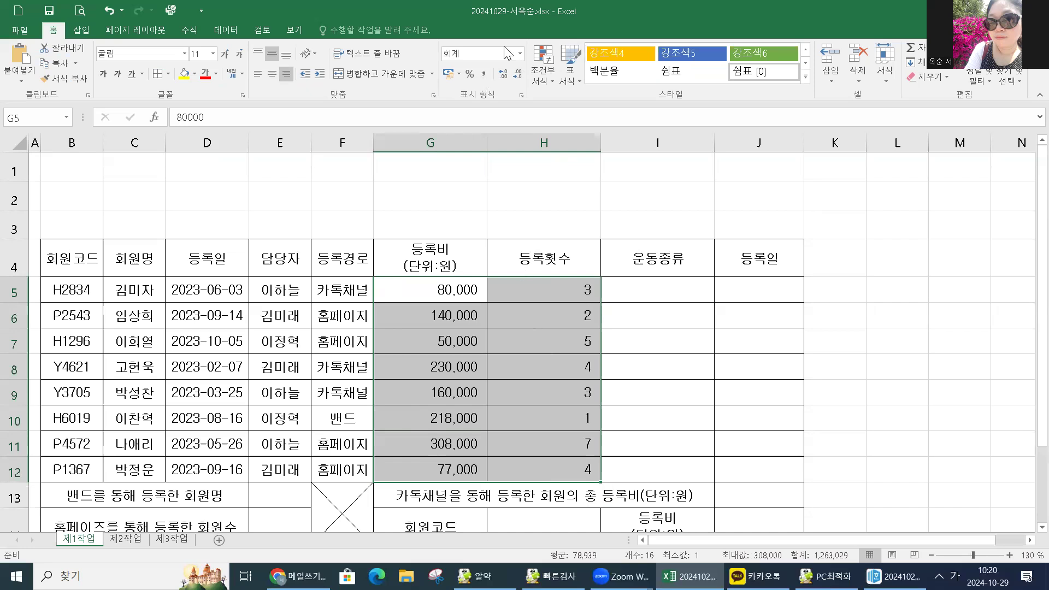
left_click(520, 53)
key("Return")
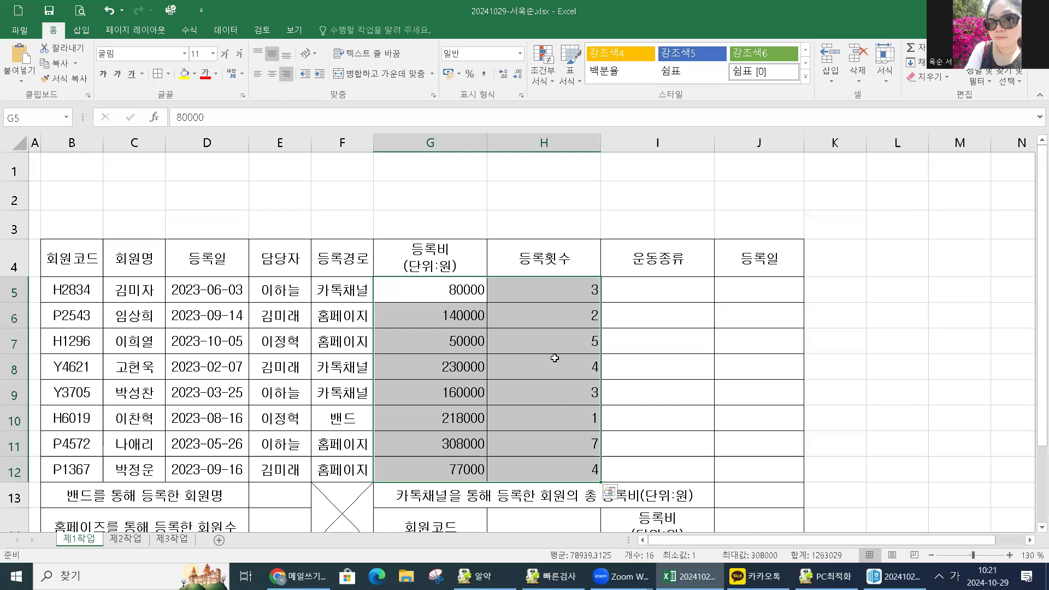
left_click(484, 73)
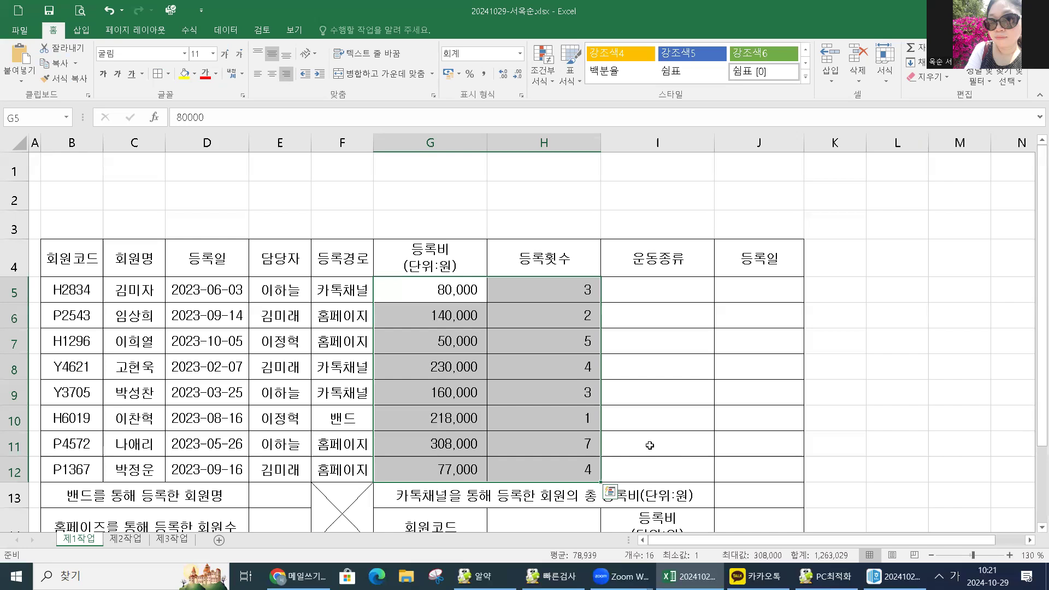
left_click(681, 420)
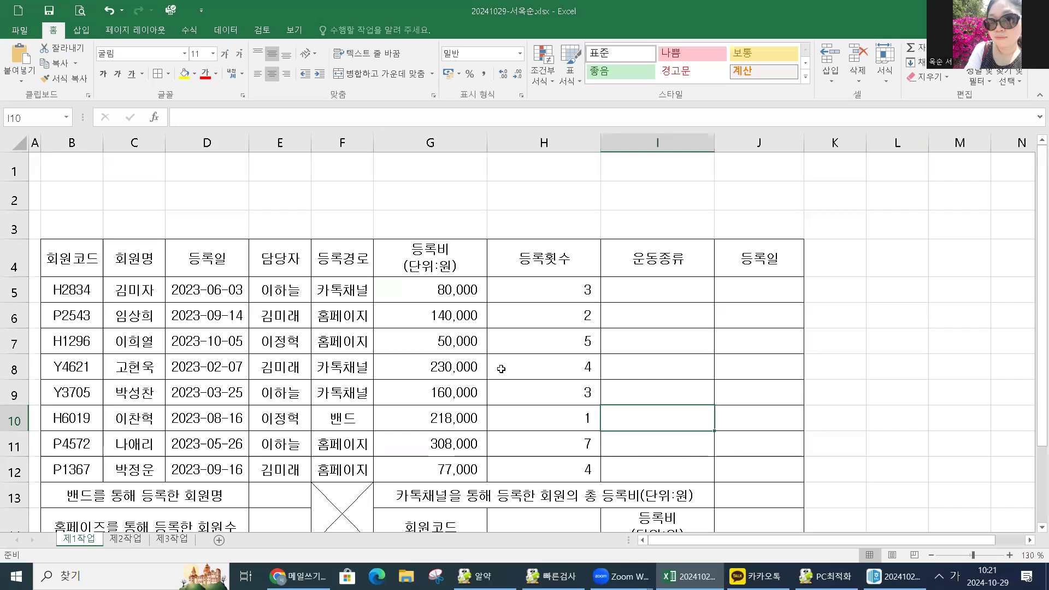
left_click(85, 176)
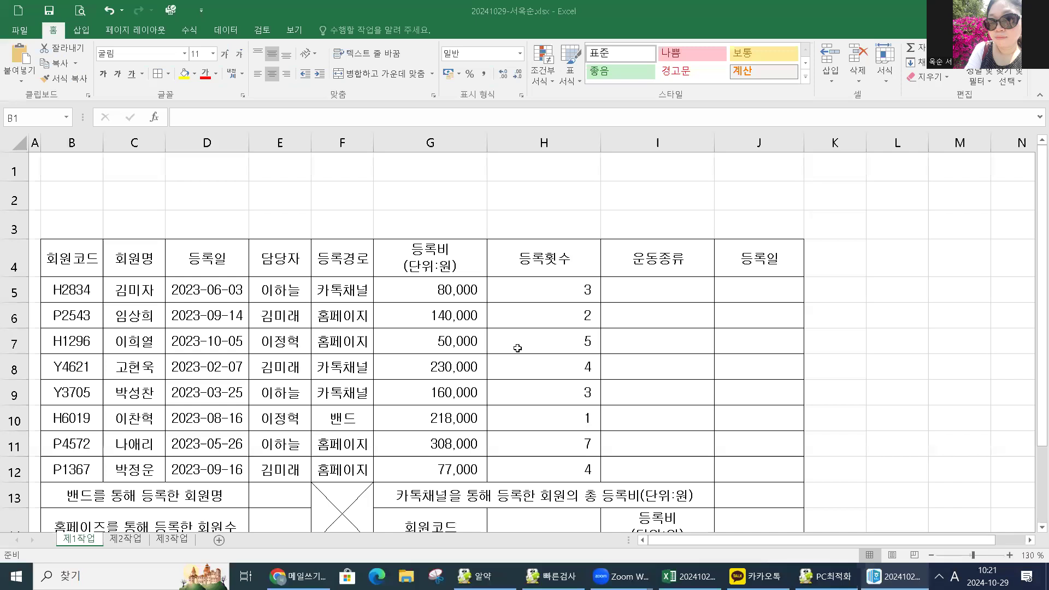
left_click(517, 348)
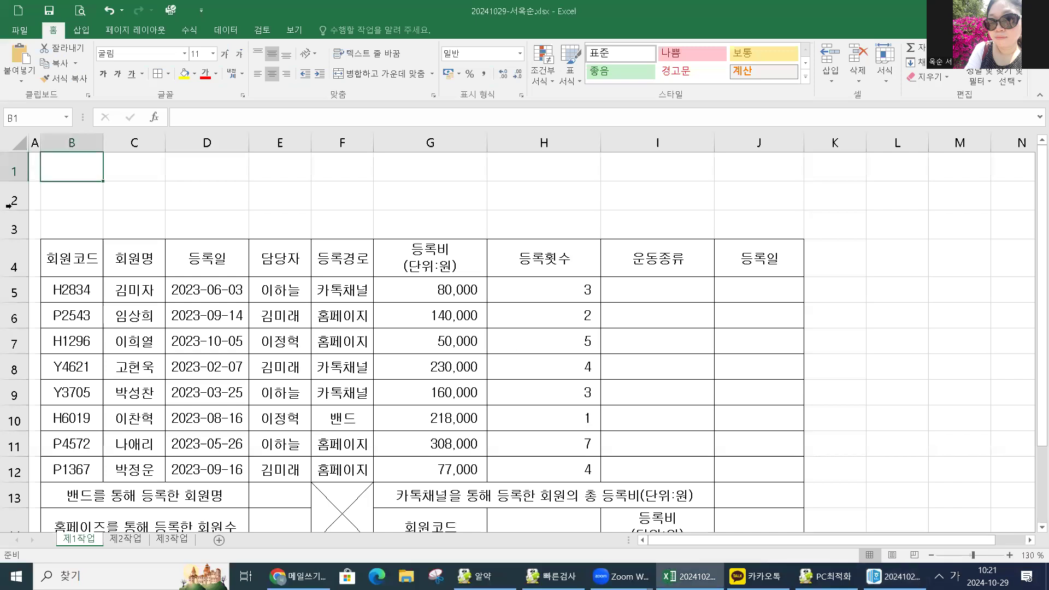
Draw a snipped-corner rectangle over rows 1–2, columns B to G, as the title shape.
left_click(82, 31)
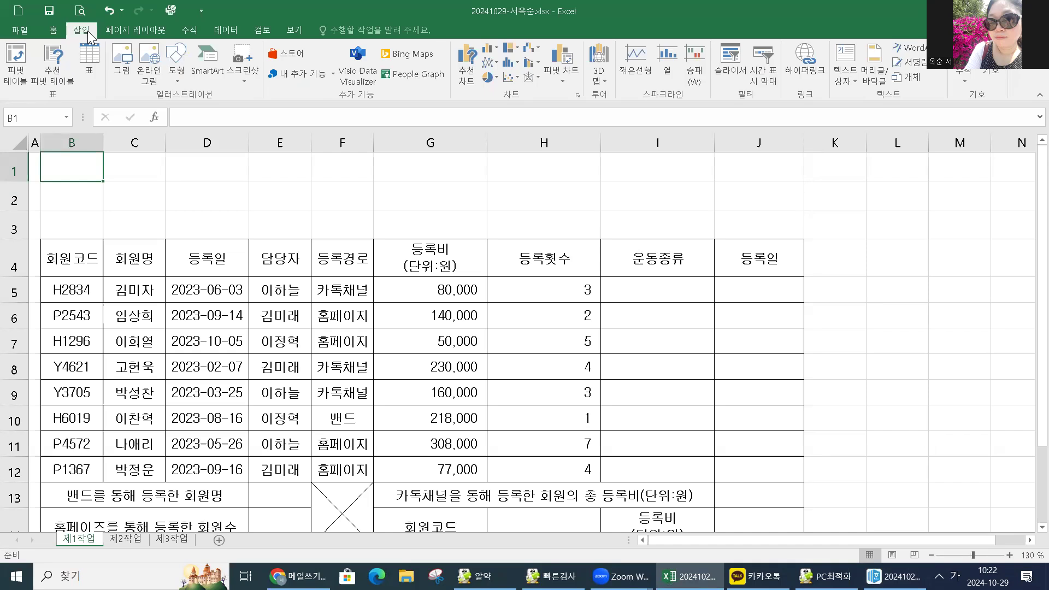
left_click(177, 80)
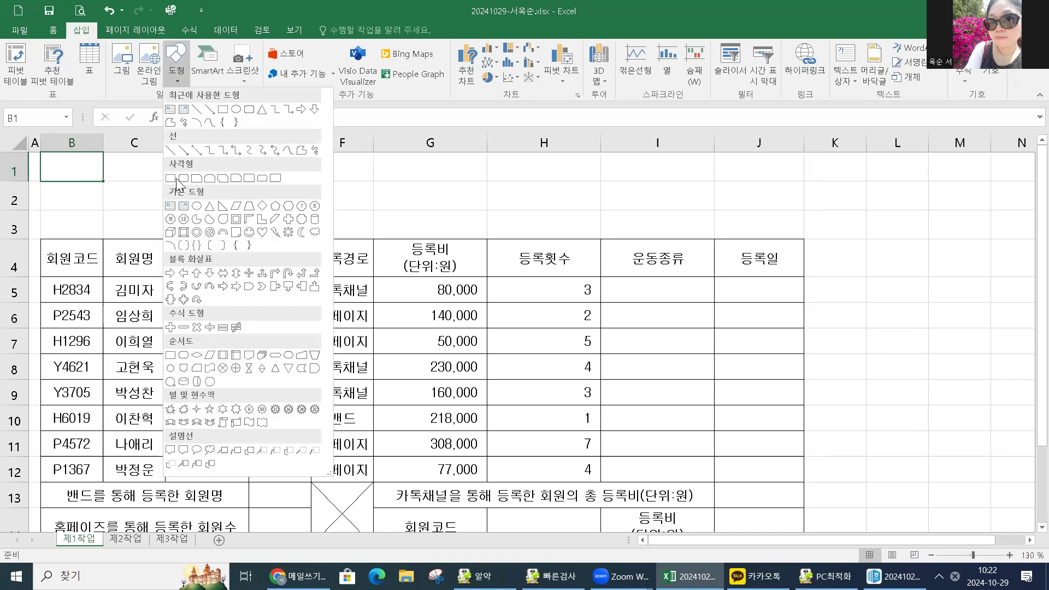
left_click(210, 179)
mouse_move(48, 157)
left_mouse_down()
mouse_move(100, 175)
mouse_move(398, 218)
mouse_move(538, 227)
mouse_move(430, 216)
mouse_move(456, 225)
left_mouse_up()
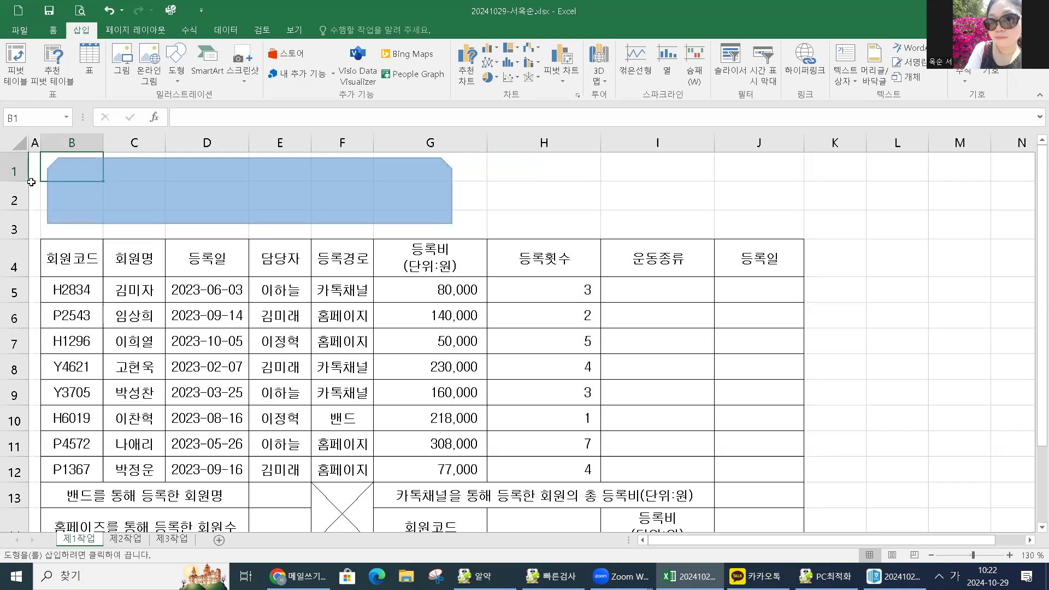
left_click_drag(44, 192, 41, 192)
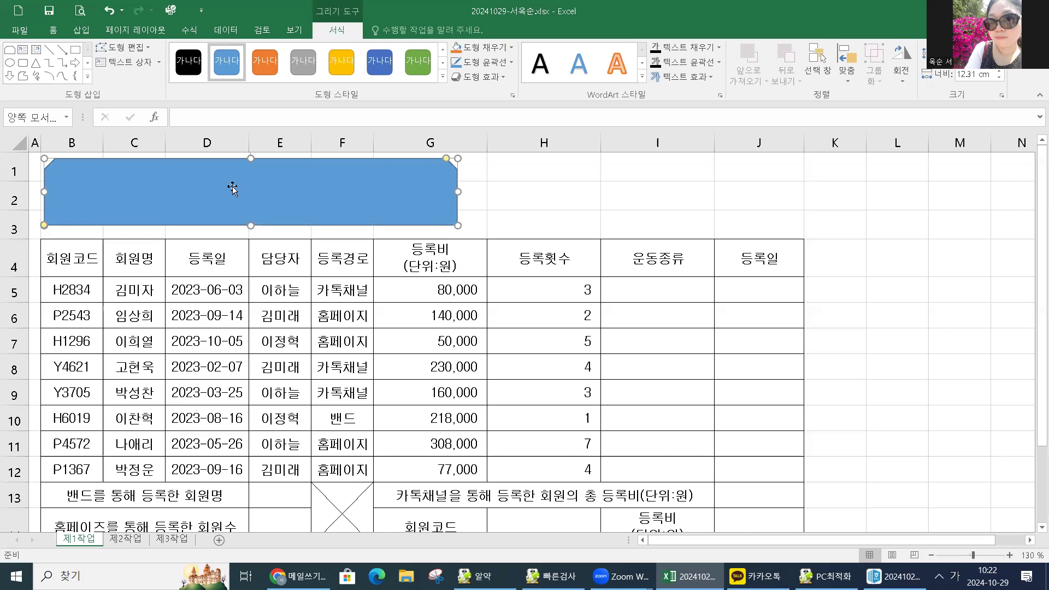
left_click(489, 216)
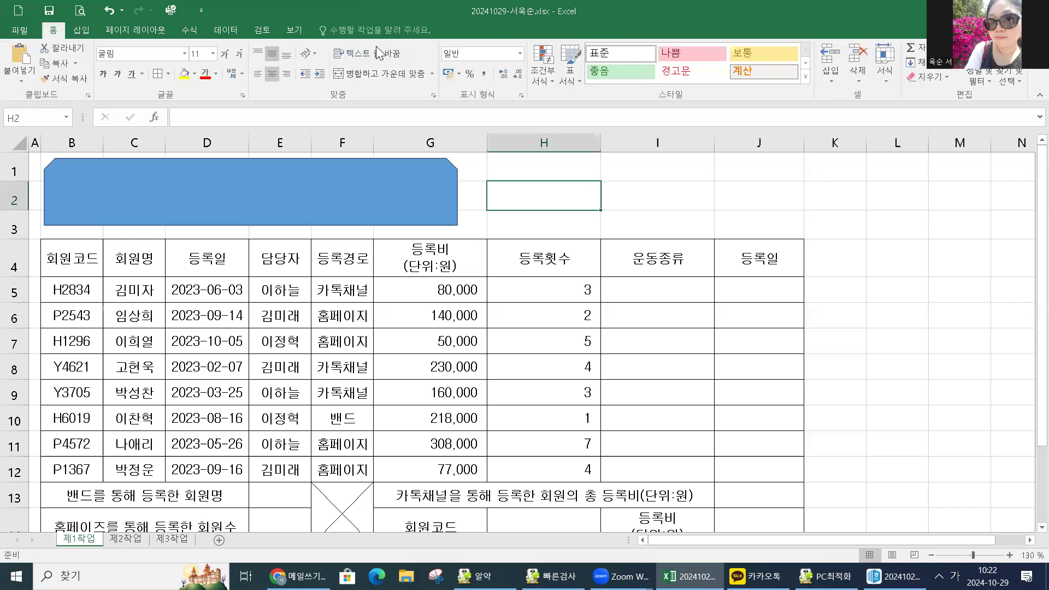
left_click(420, 189)
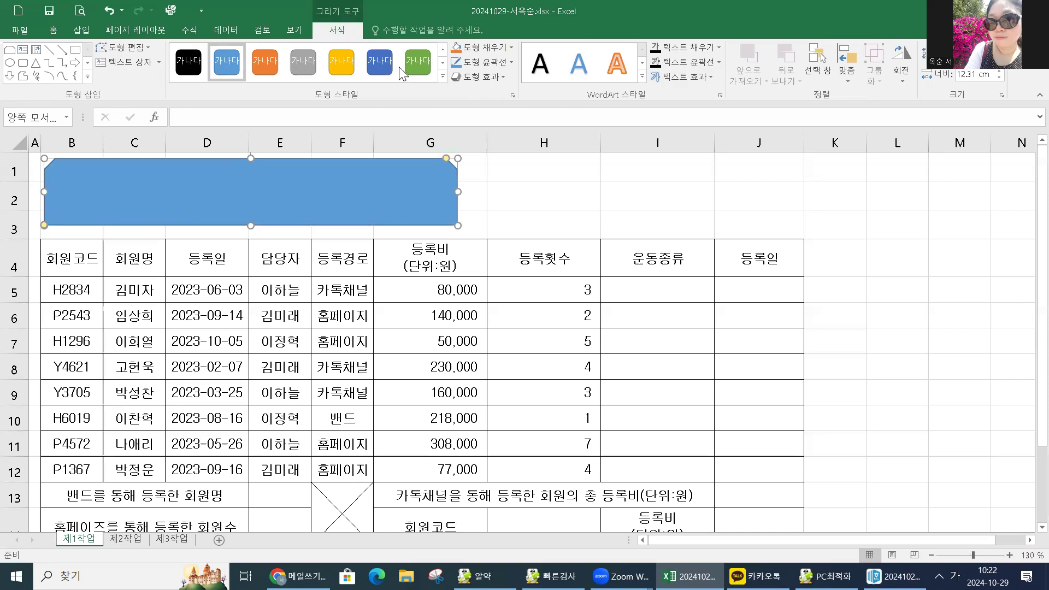
left_click(480, 79)
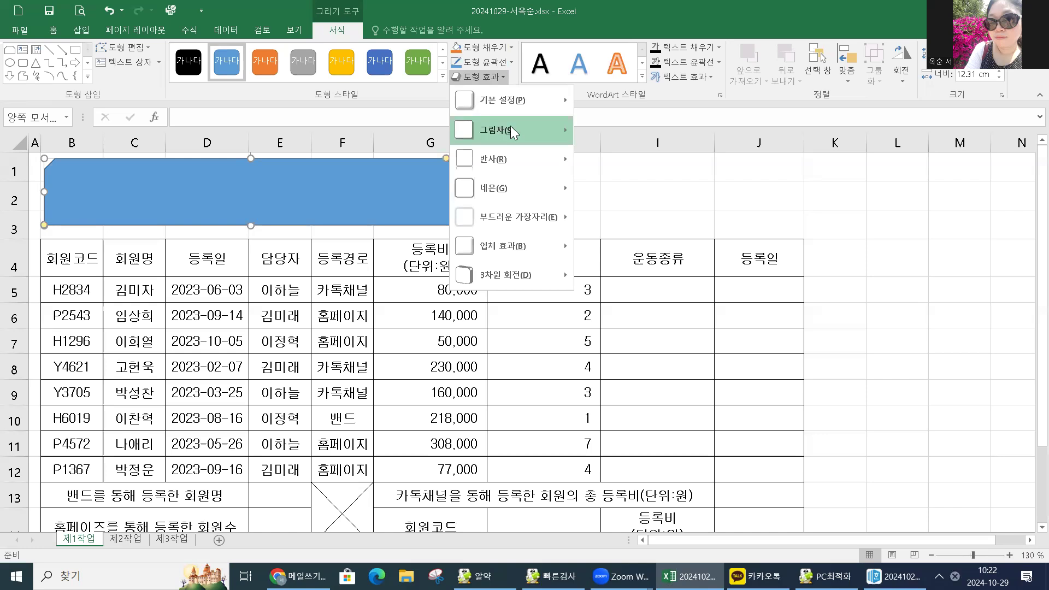
Apply an Outer shadow preset to the blue title shape.
mouse_move(510, 126)
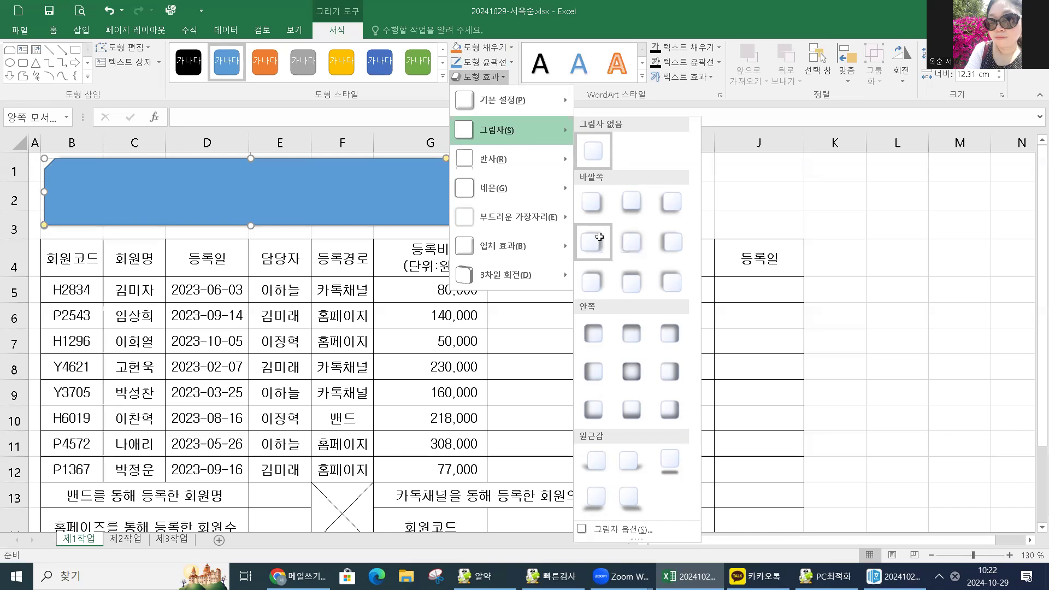
left_click(599, 236)
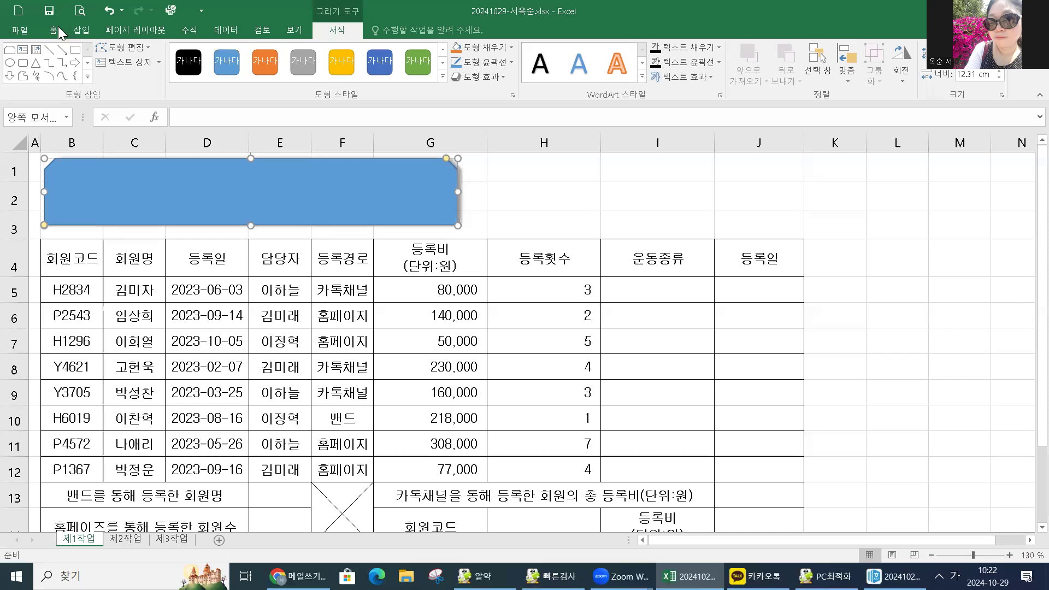
Set the title shape's font to 굴림 at size 24.
left_click(55, 30)
left_click(184, 54)
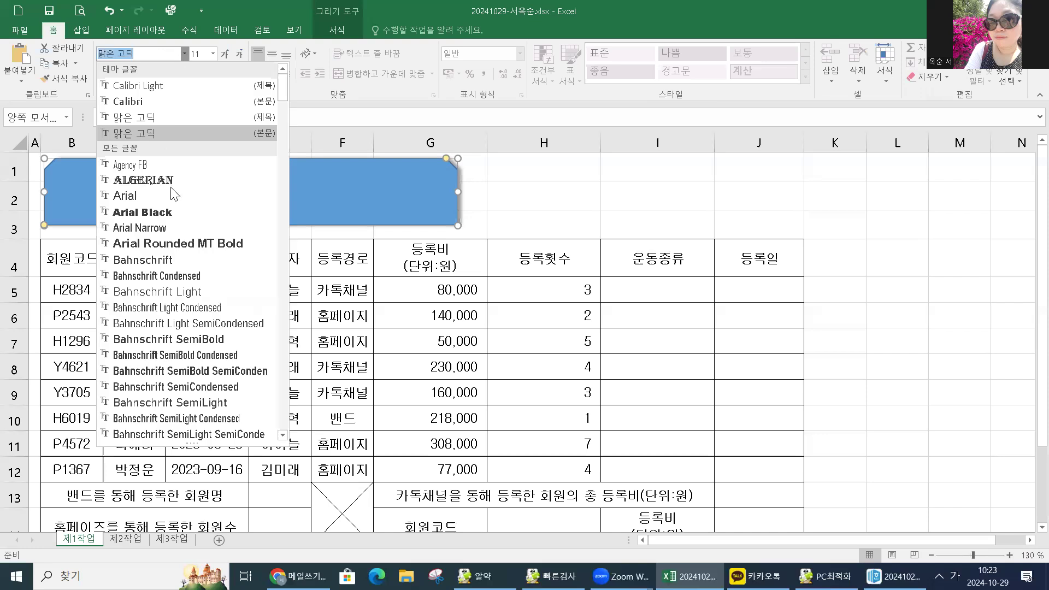
scroll(198, 351, "down", 5)
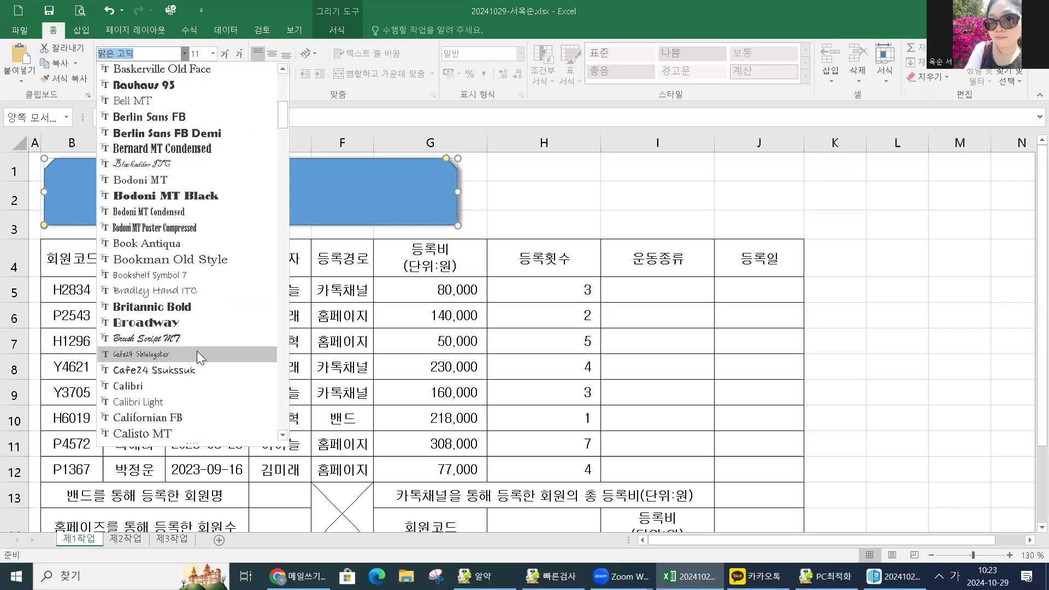
scroll(198, 355, "down", 10)
scroll(195, 361, "down", 10)
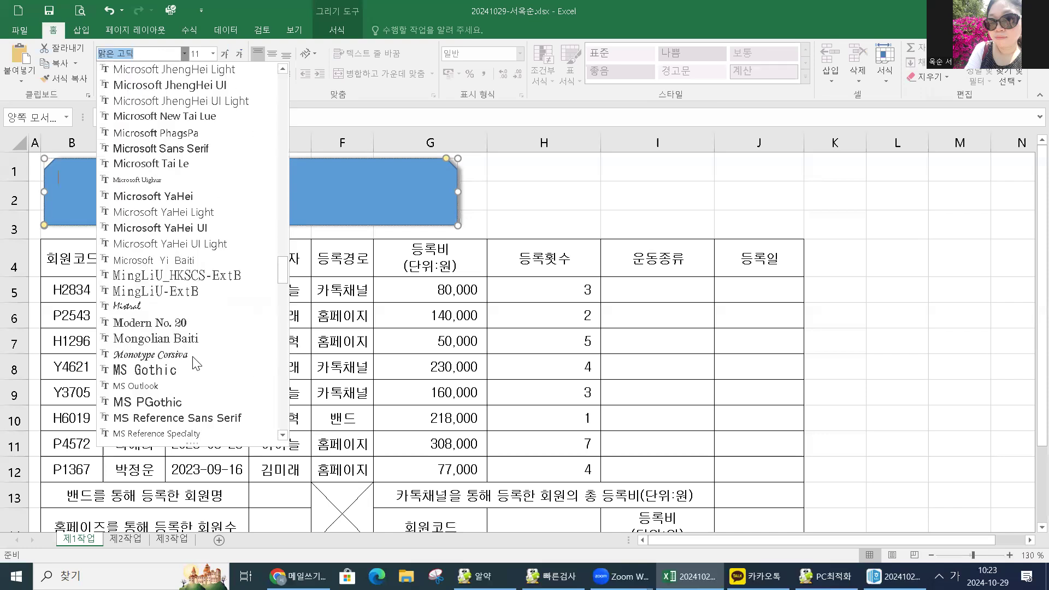
scroll(196, 366, "down", 15)
scroll(164, 271, "down", 12)
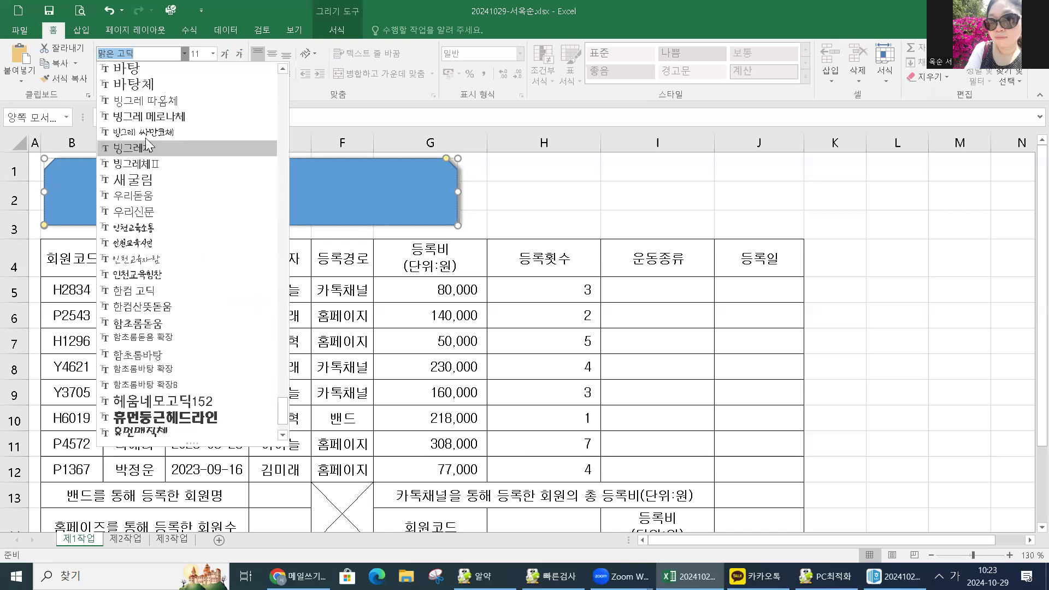
scroll(147, 145, "up", 5)
scroll(141, 79, "up", 2)
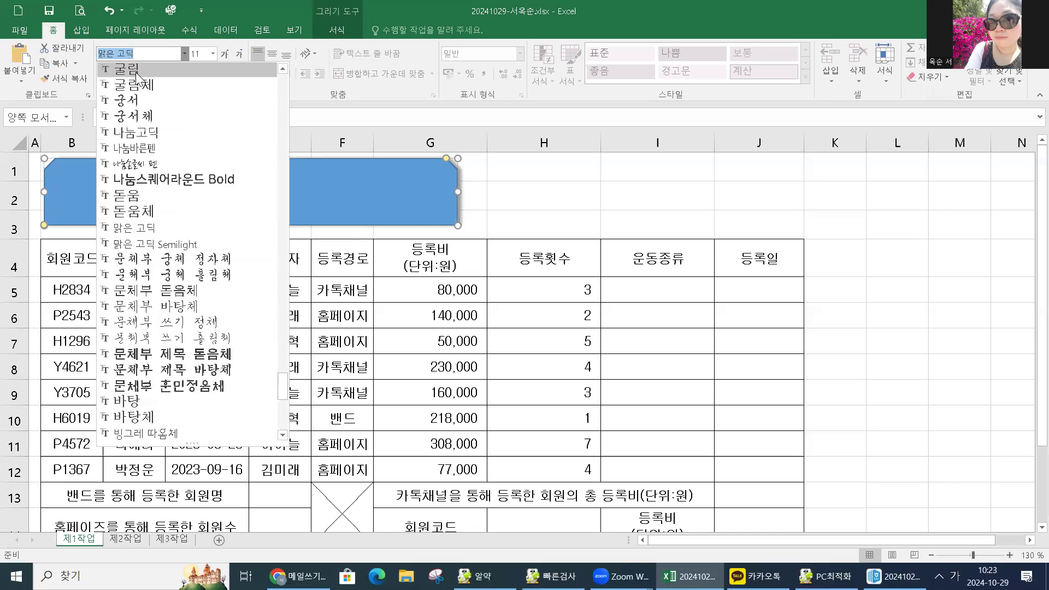
left_click(215, 74)
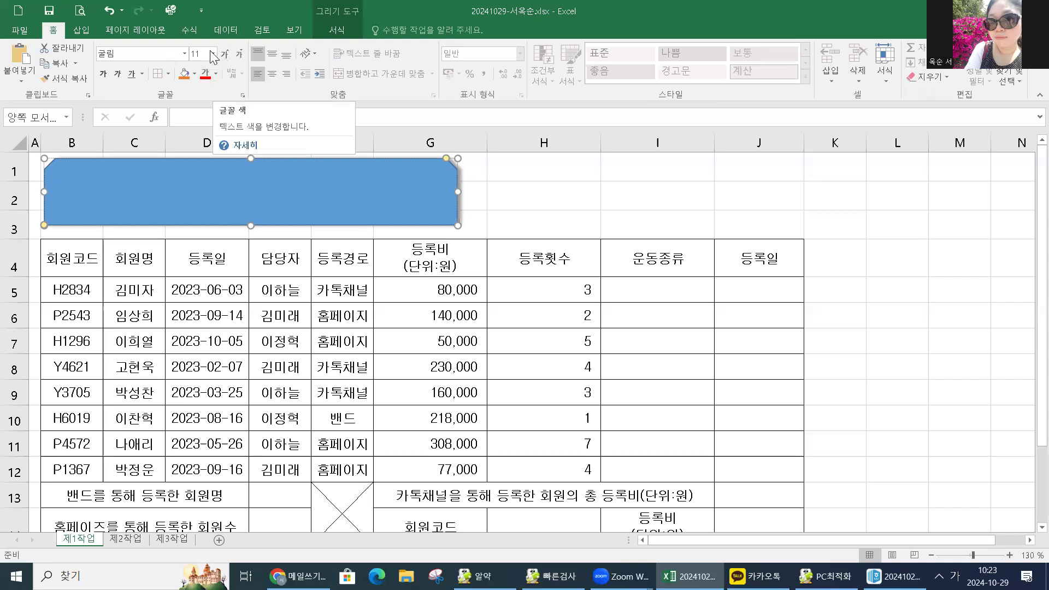
left_click(212, 53)
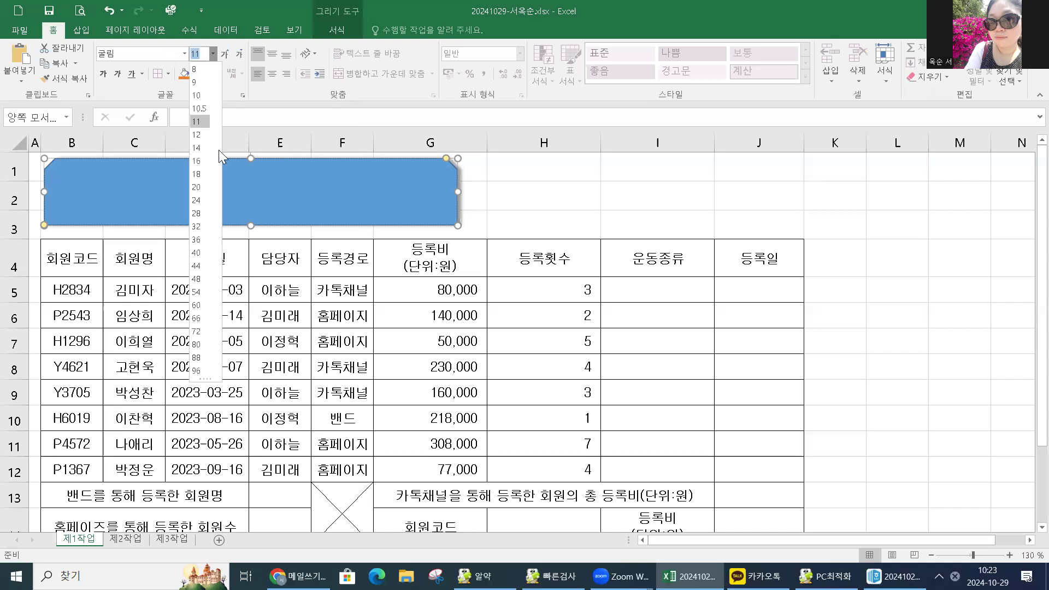
left_click(205, 200)
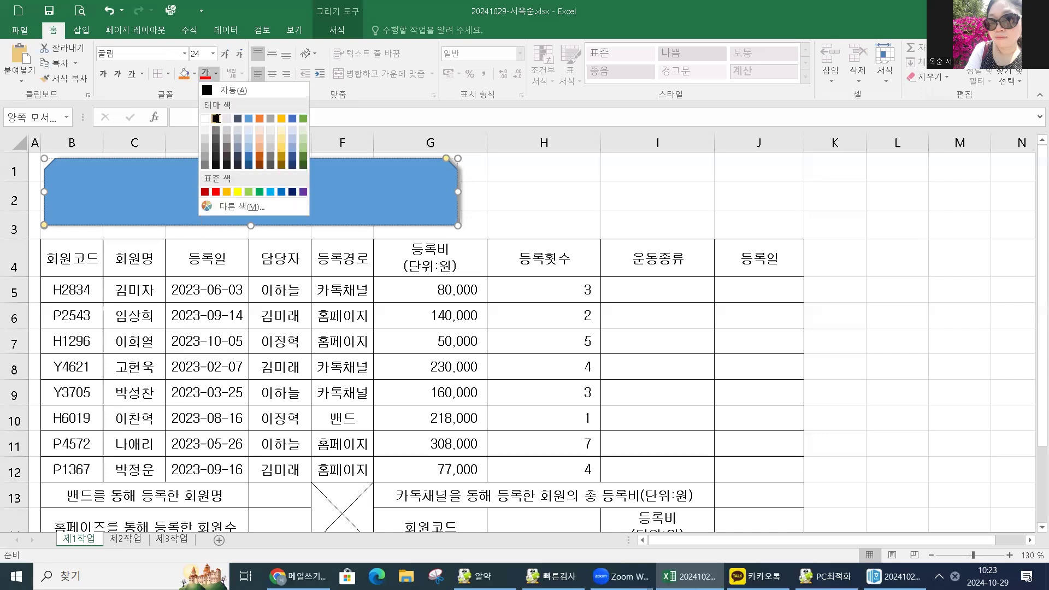
Make the title text bold black and fill the shape yellow.
left_click(218, 118)
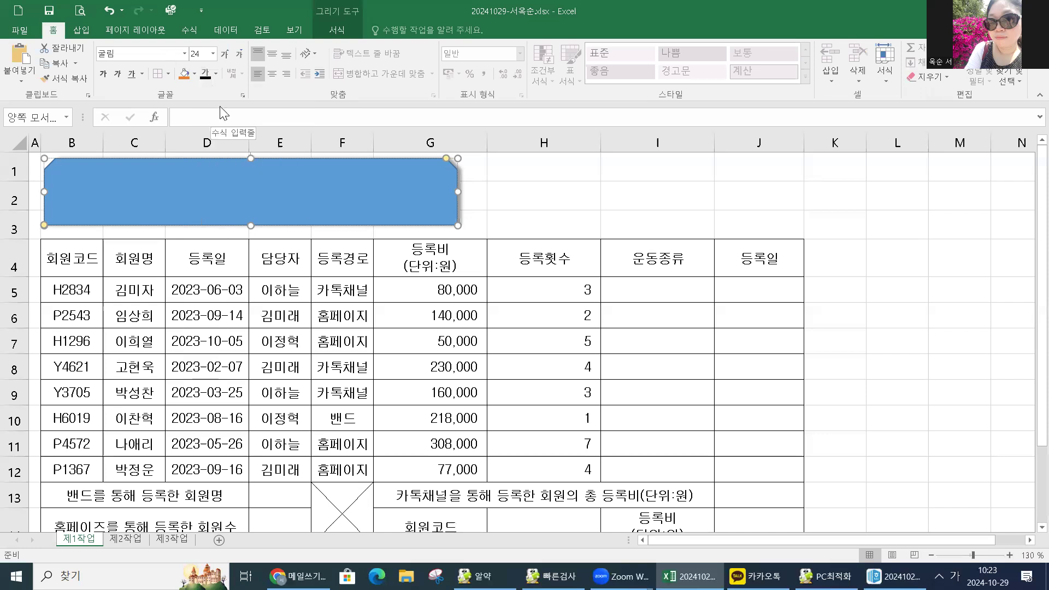
left_click(216, 74)
left_click(216, 119)
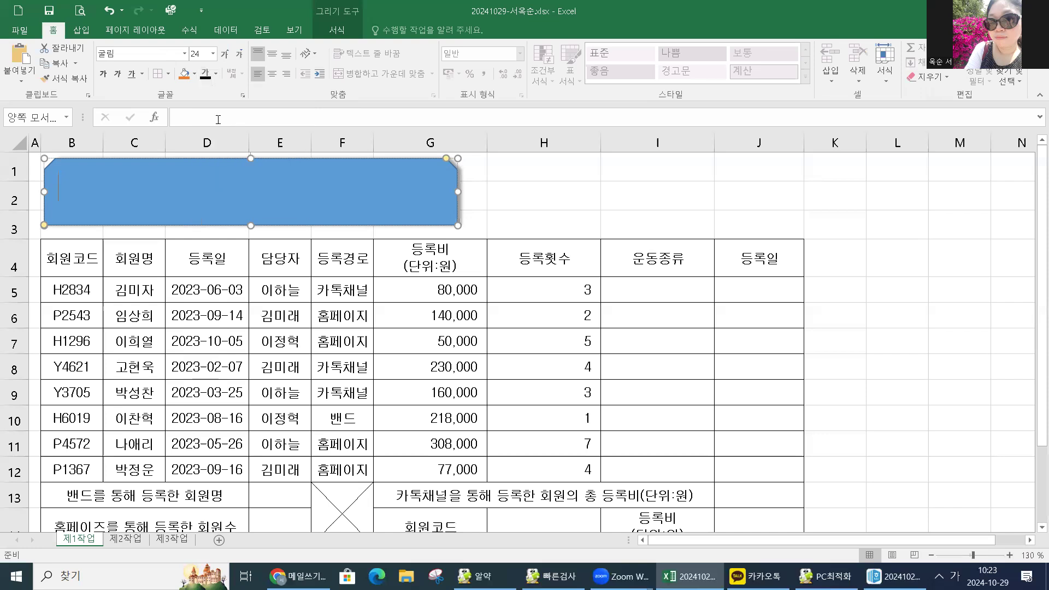
left_click(102, 75)
left_click(195, 74)
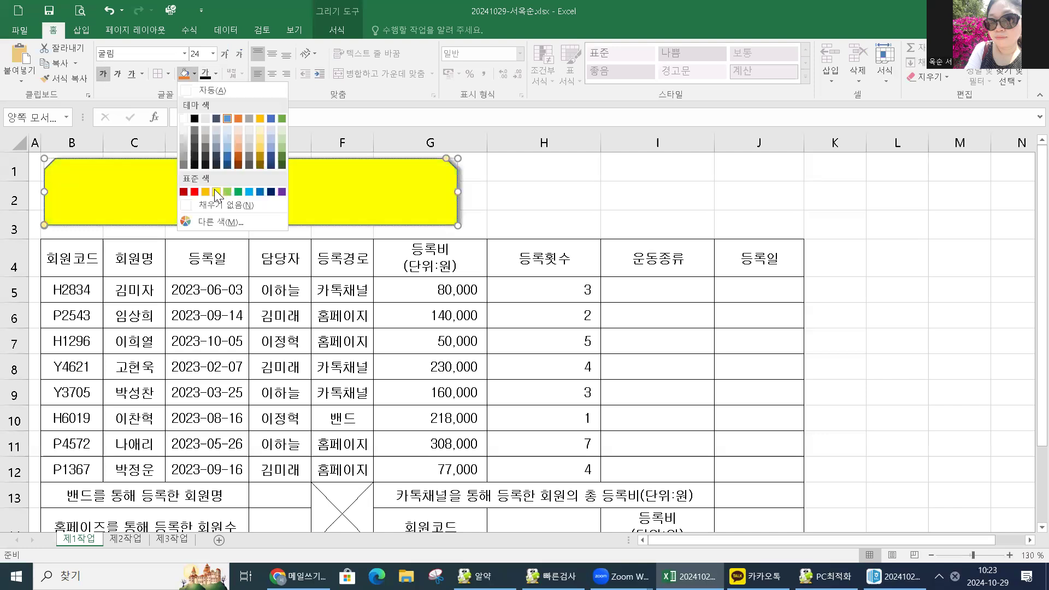
left_click(215, 191)
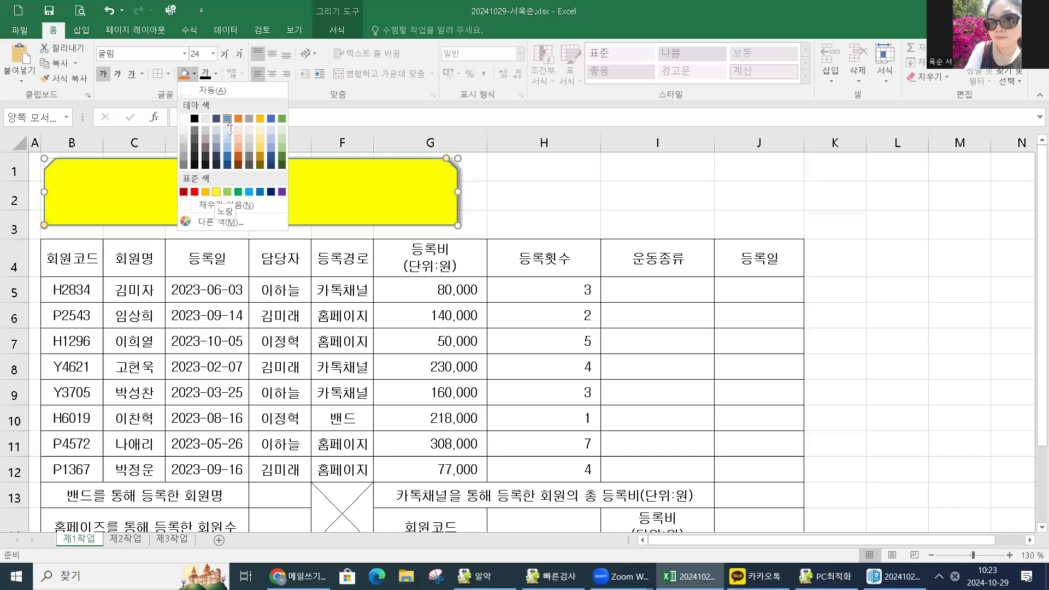
Middle-align the shape text and type the title 2023년 피트니스 센터 회원등록 현황.
left_click(272, 55)
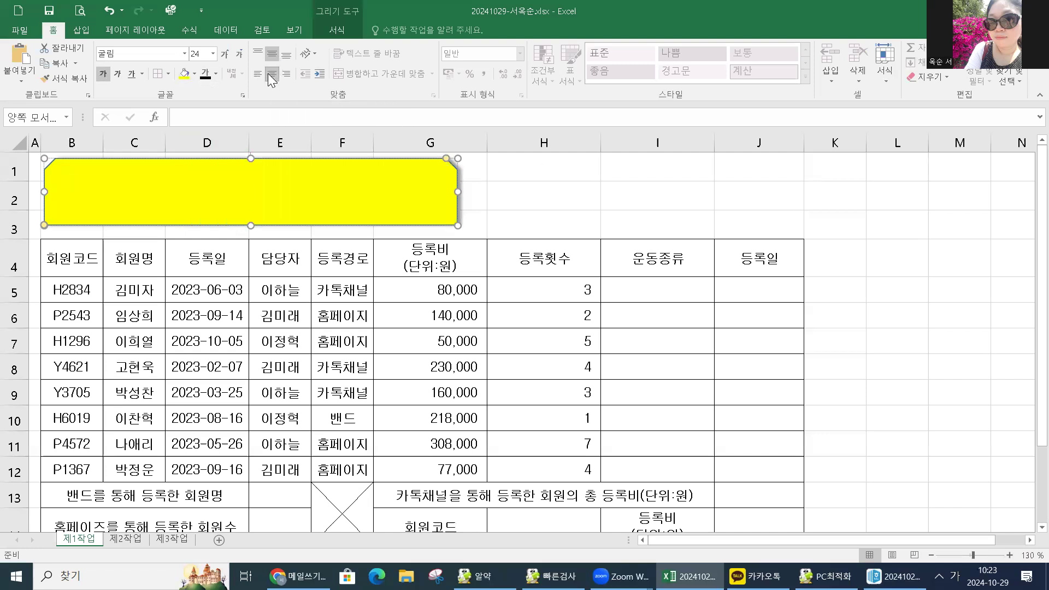
type("2023")
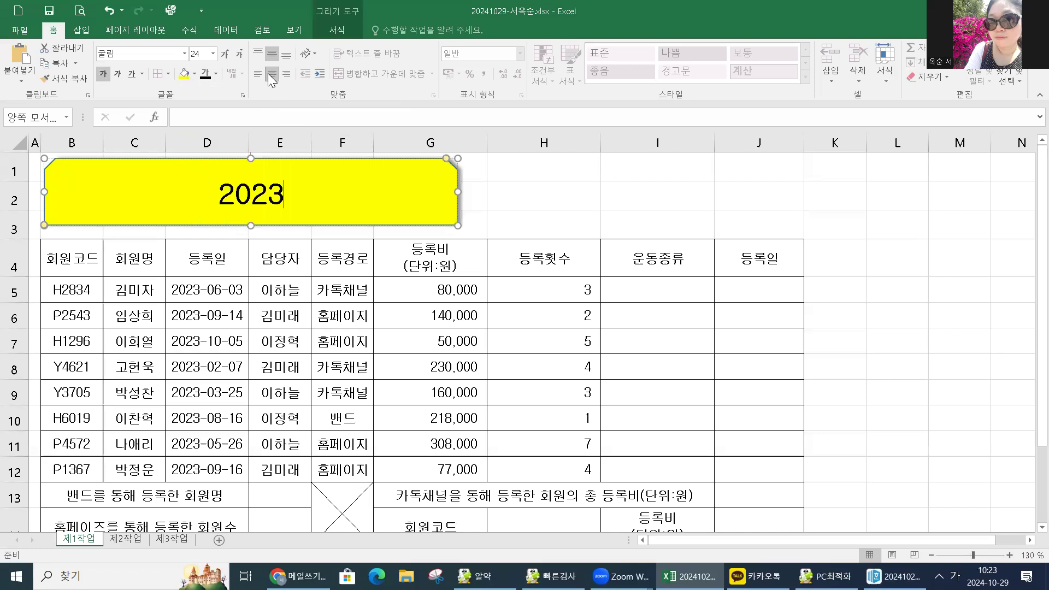
type("ㄴㅛ")
key("BackSpace")
type("ㅕㄴ")
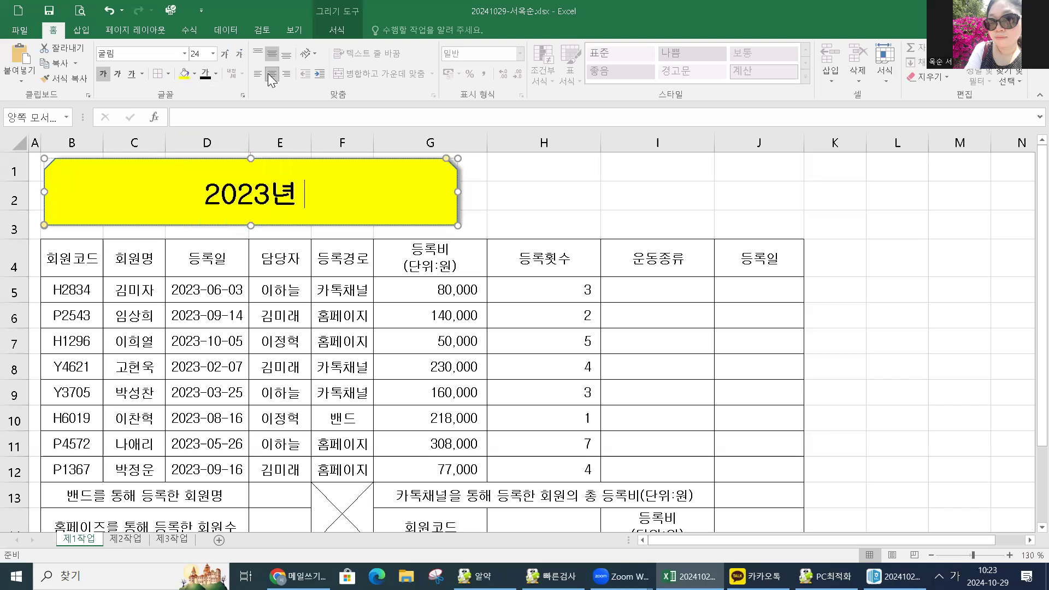
type(" ㅍㅣㅌㅡㄴㅣㅅㅡ ")
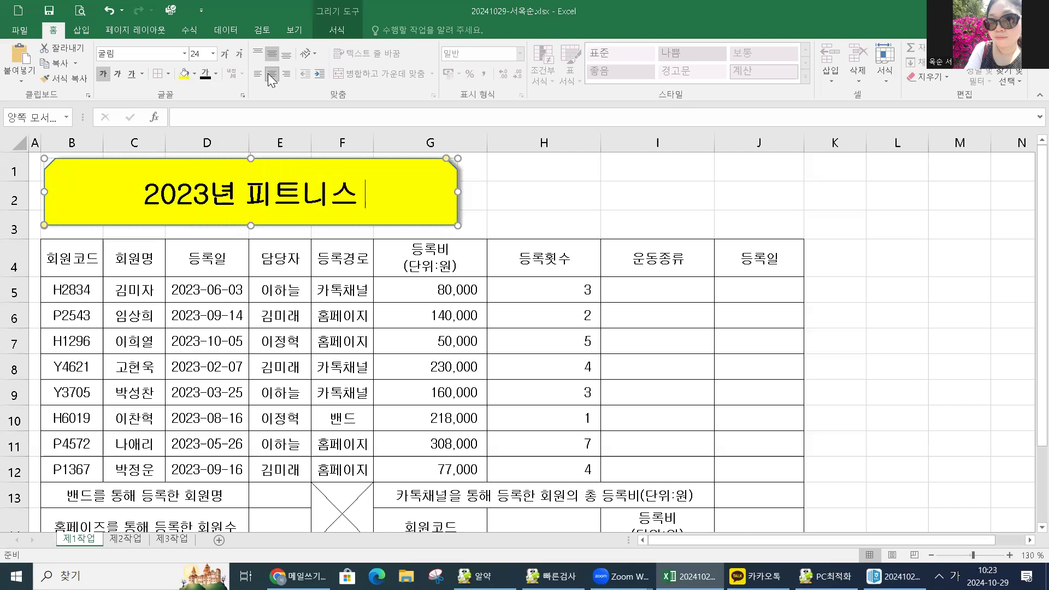
type("ㅅㅔㄴㅌㅓ ㅎㅗㅣㅇㅜㅓㄴㄷ")
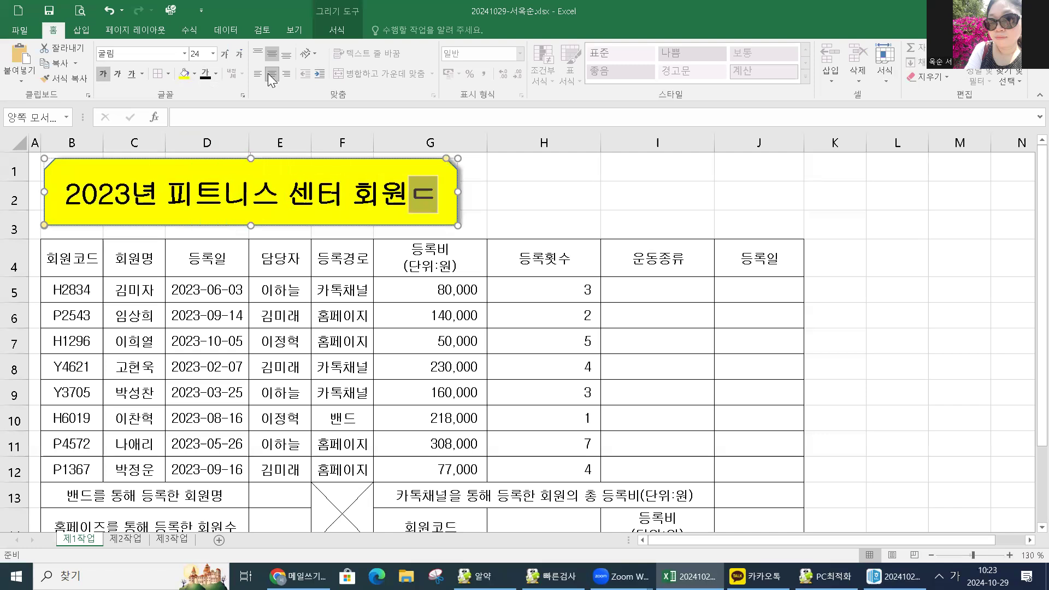
type("ㅡㅇㄹㅗㄱ")
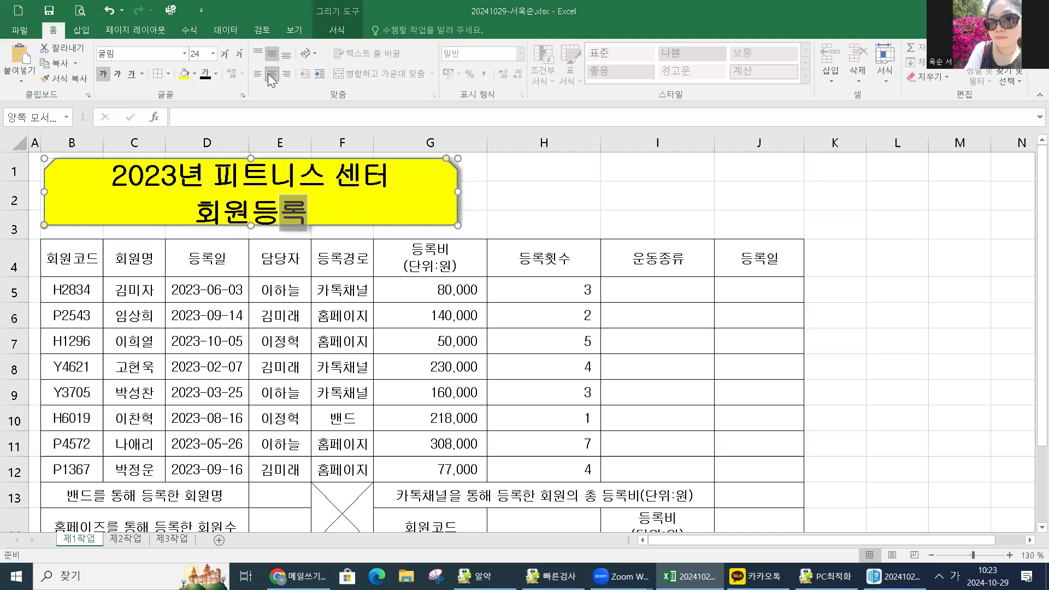
type(" ㅎㅕㄴㅎㅗㅏㅇ")
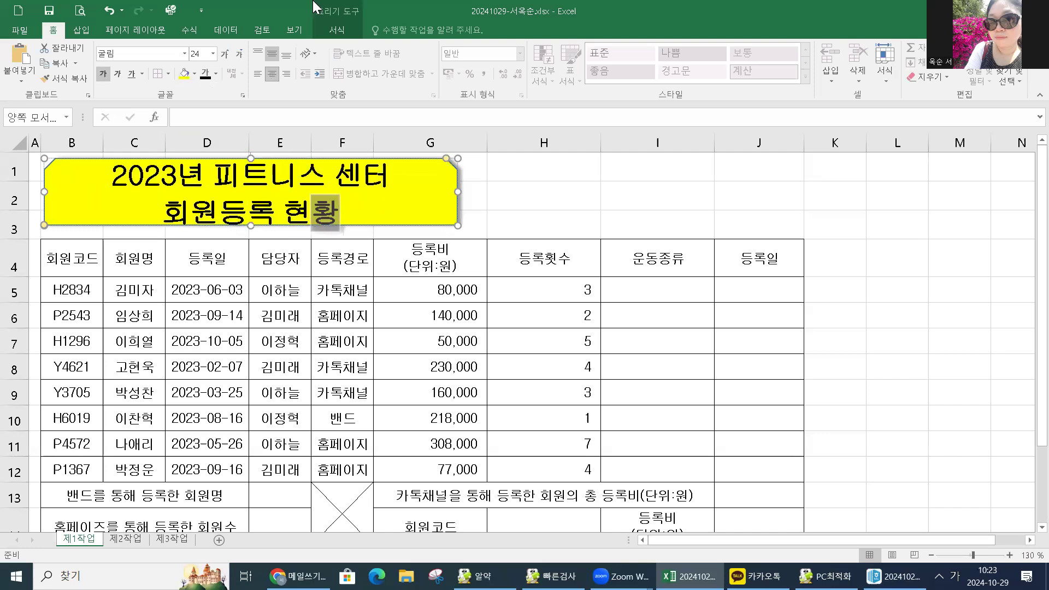
Widen column D so the dates display fully.
left_click_drag(95, 147, 405, 142)
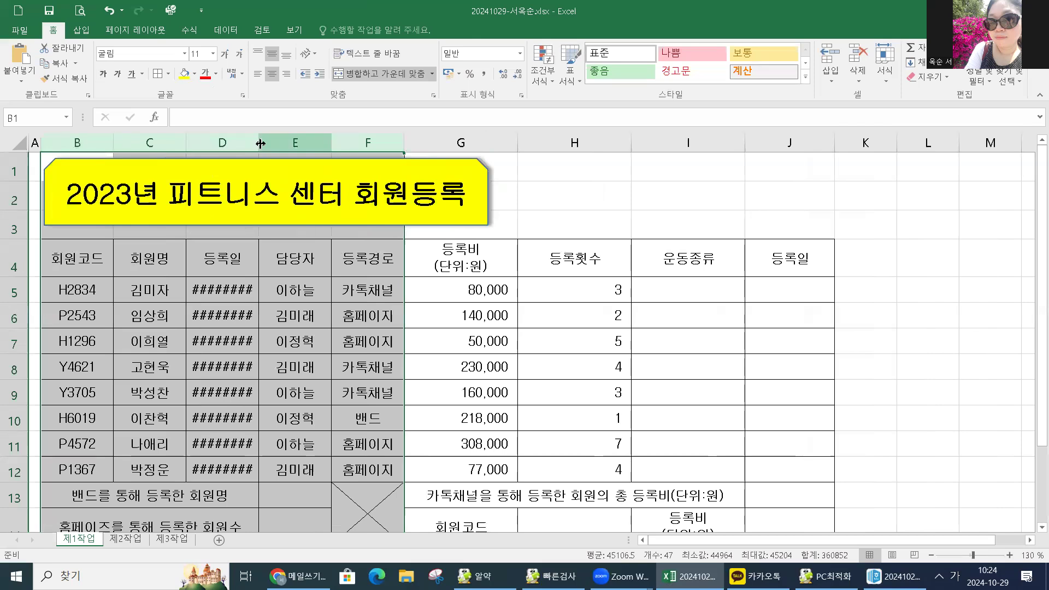
left_click(282, 142)
left_click_drag(259, 141, 283, 141)
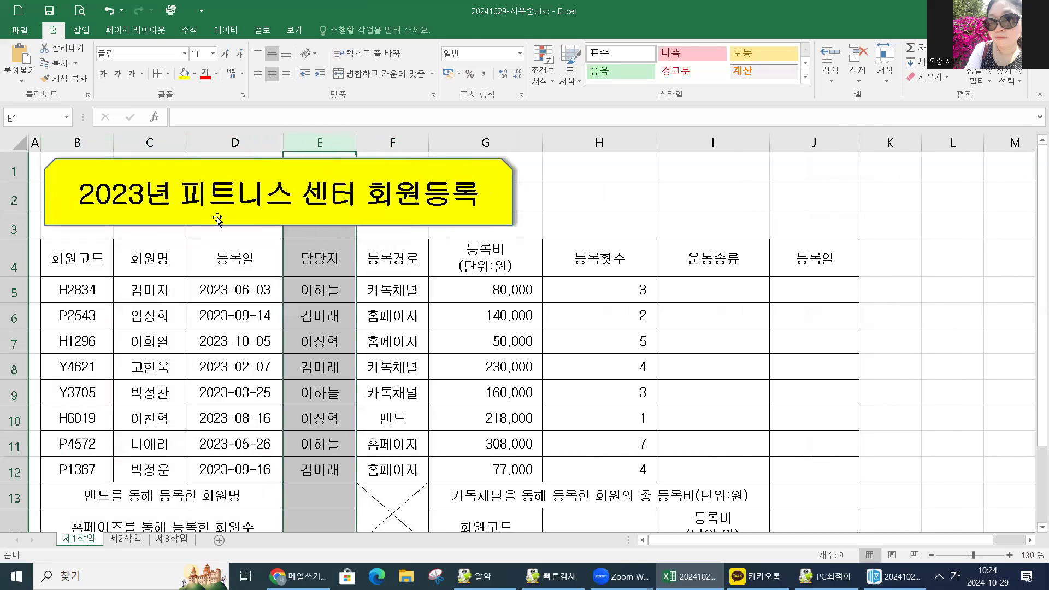
left_click(586, 223)
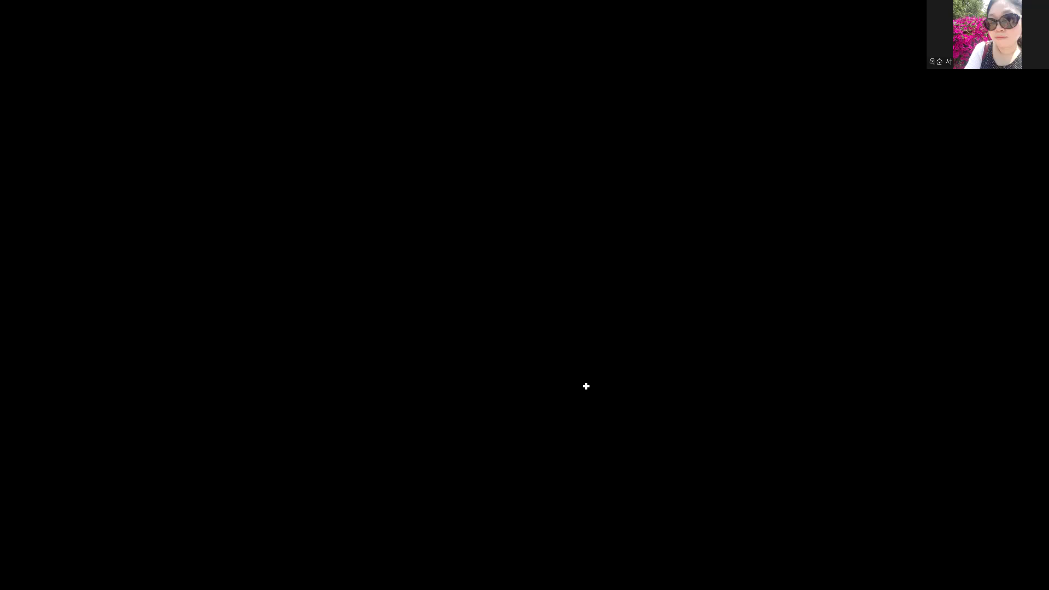
Scroll down and right to bring the empty cells around columns L to O into view.
scroll(913, 272, "down", 1)
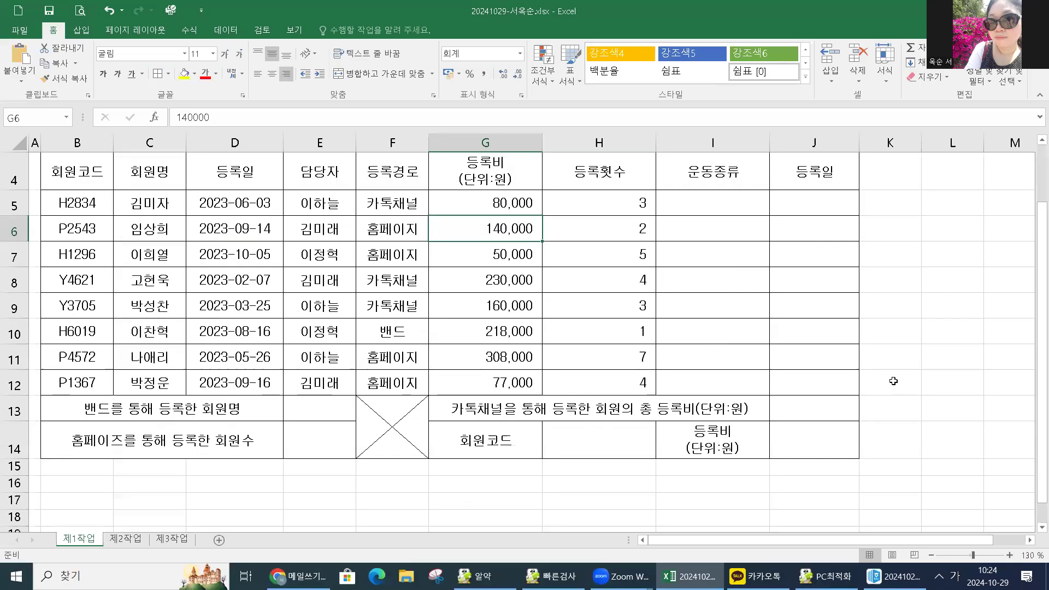
scroll(847, 441, "down", 1)
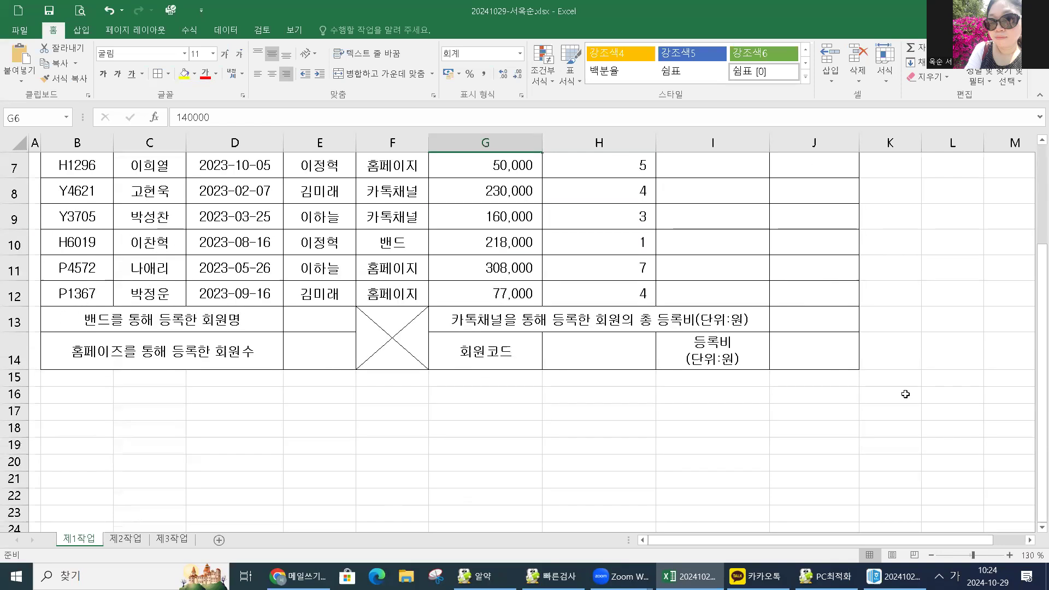
left_click(905, 394)
left_click(932, 394)
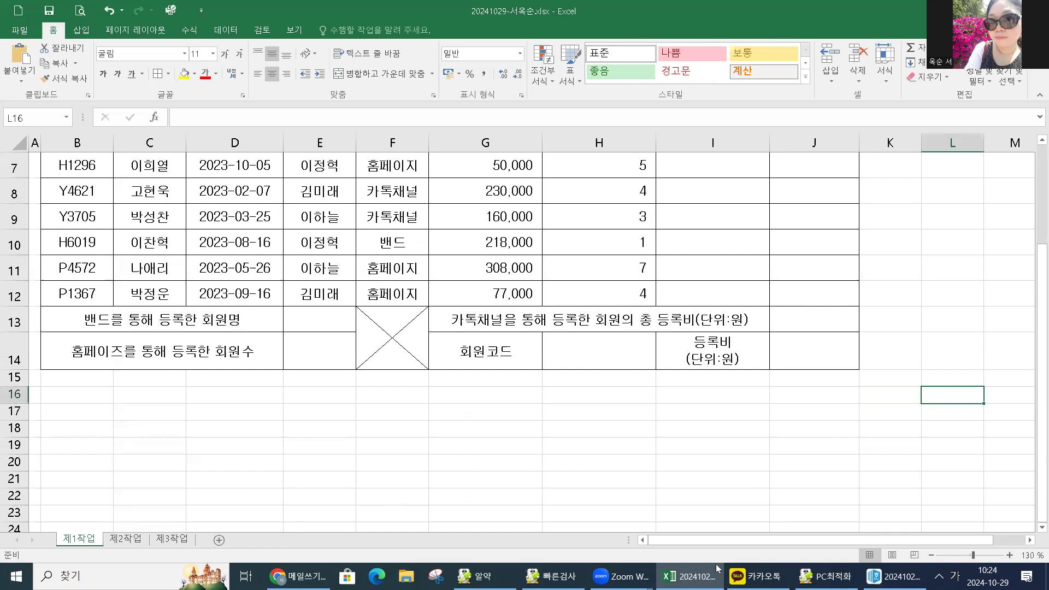
scroll(716, 568, "right", 1)
scroll(716, 569, "right", 2)
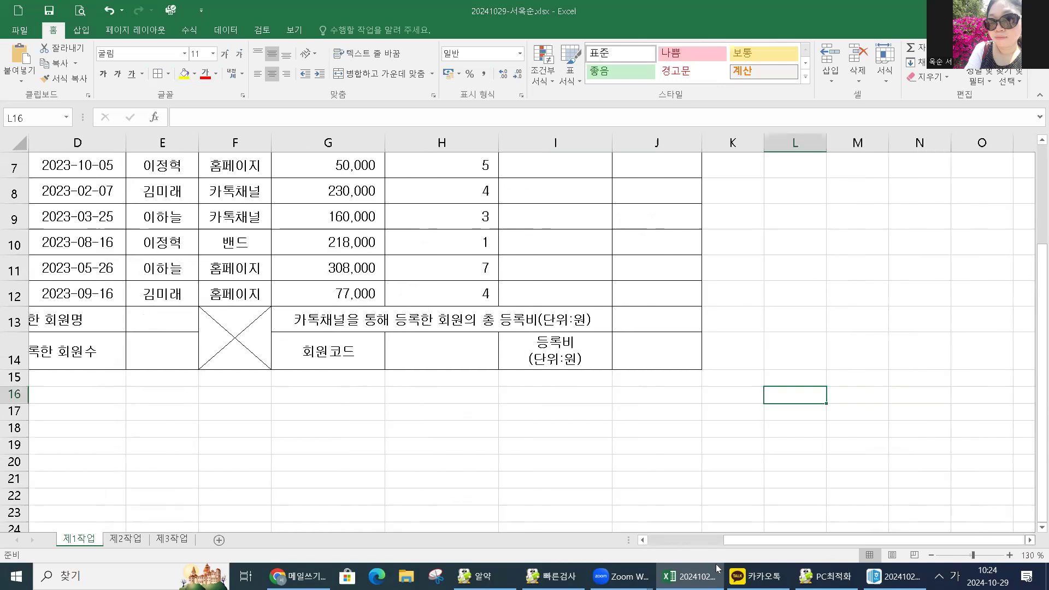
scroll(716, 569, "right", 3)
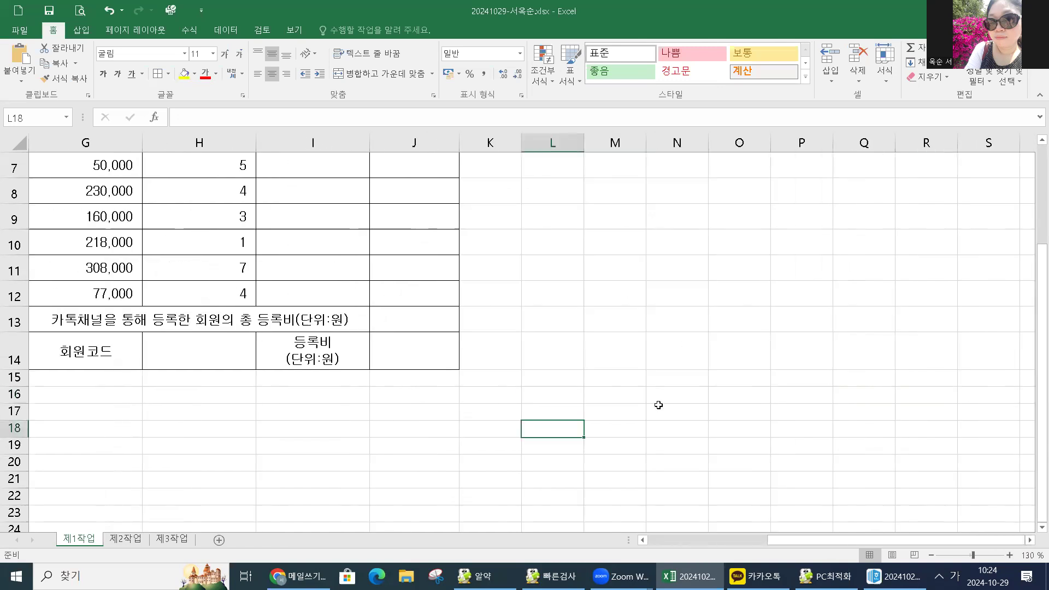
Apply All Borders to L16:O17 and enter 결재 in L16.
left_click(723, 412, "shift")
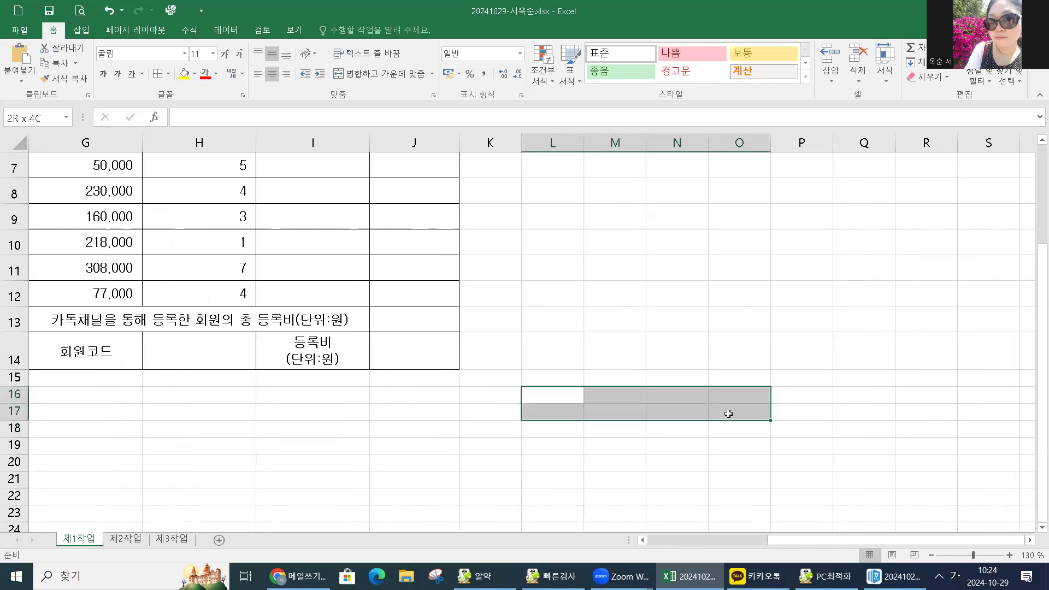
left_click(159, 74)
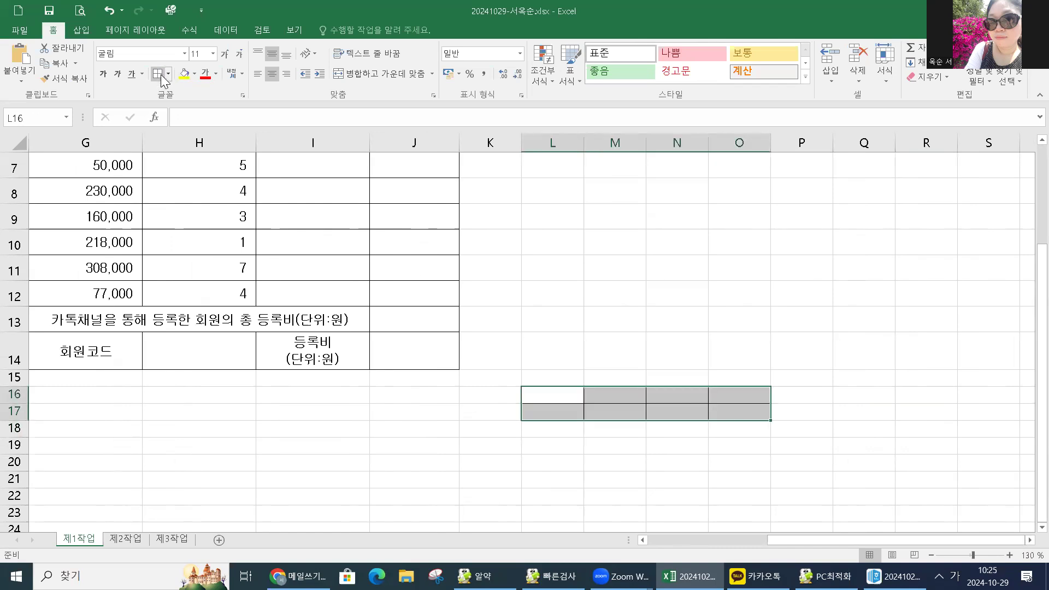
left_click(557, 399)
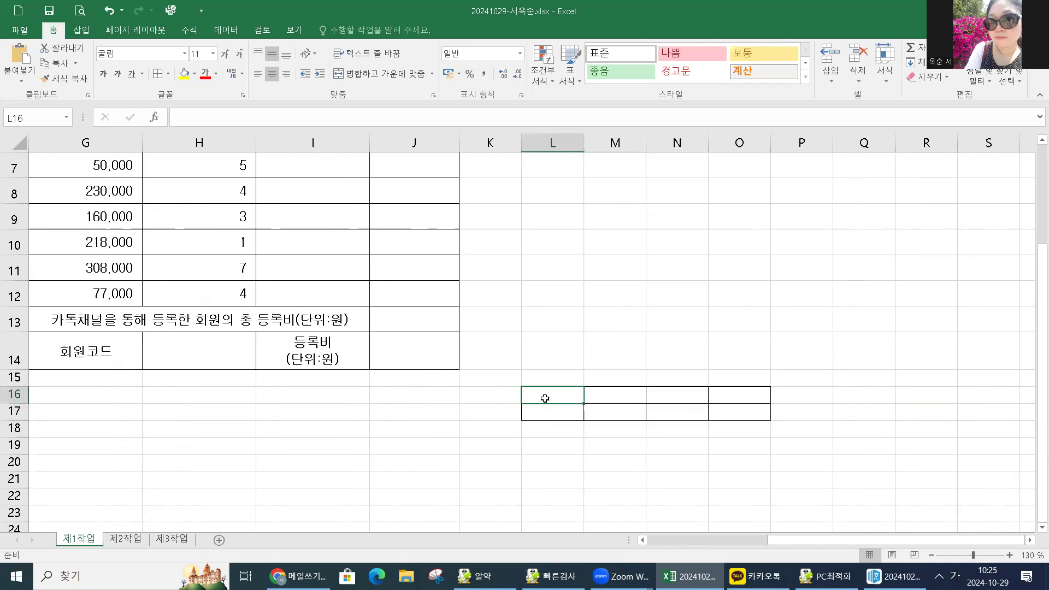
type("ㄱㅕ")
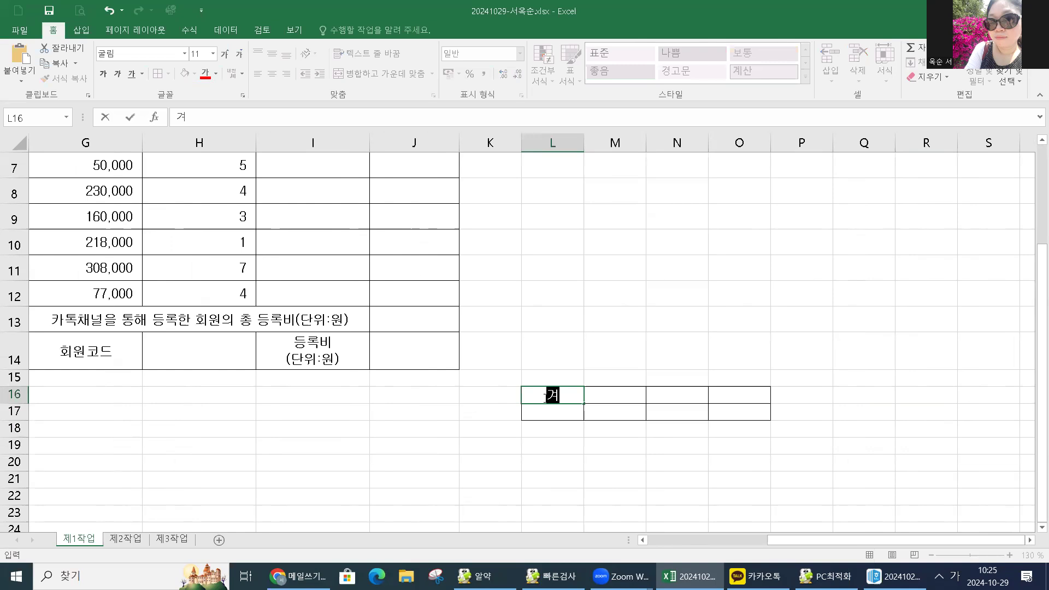
type("ㄹㅈㅐ")
key("Tab")
Enter 담당, 과장 and 차장 across M16:O16.
type("ㄷㅏㅁㄷㅏㅇ")
key("Return")
key("Tab")
type("과자")
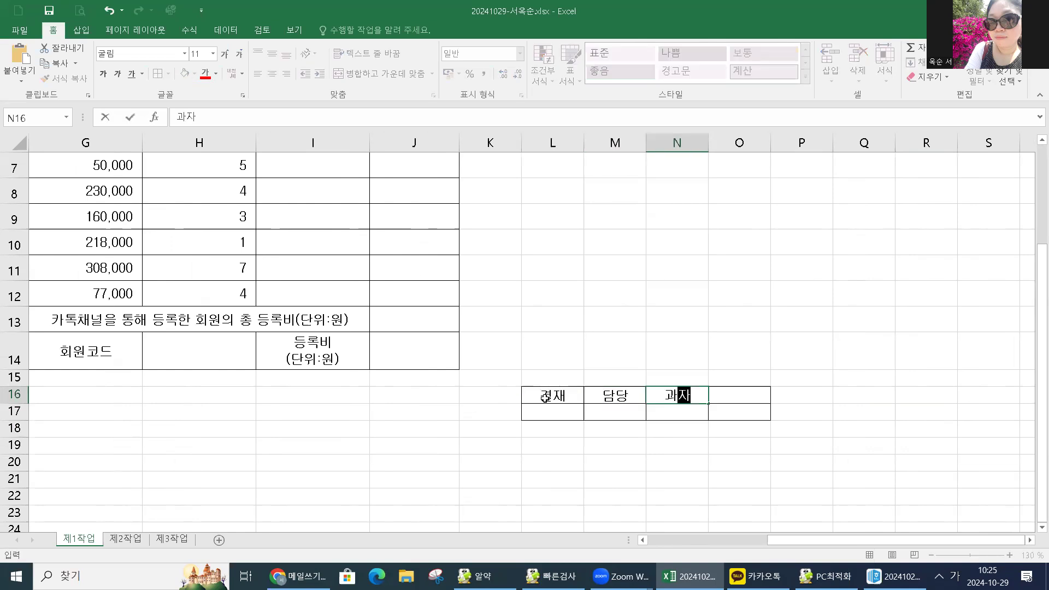
type("ㅇ")
key("Tab")
type("ㅊㅏㅈㅏㅇ")
key("Return")
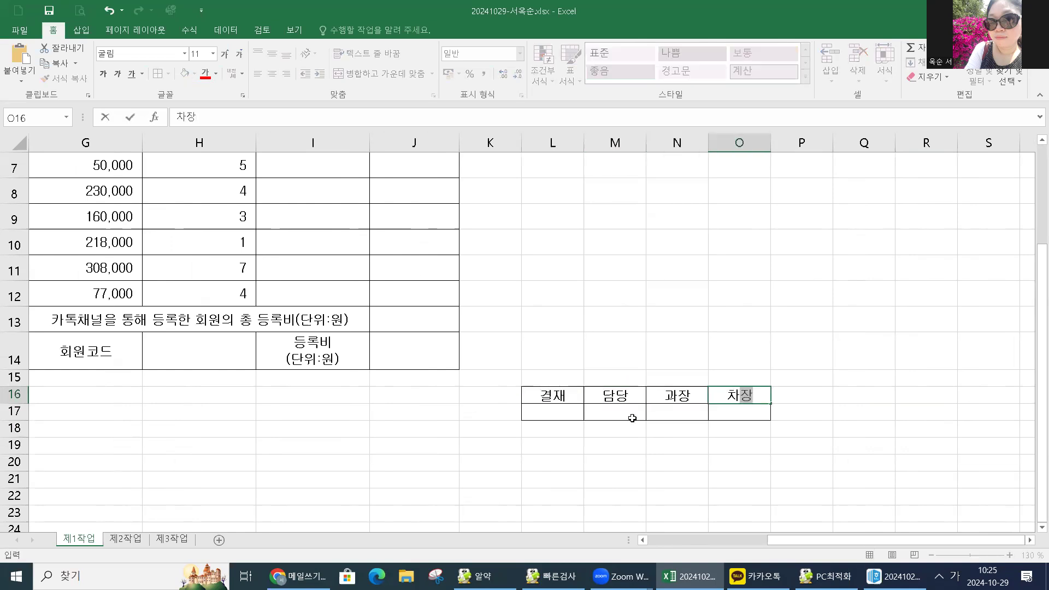
key("Return")
key("Left")
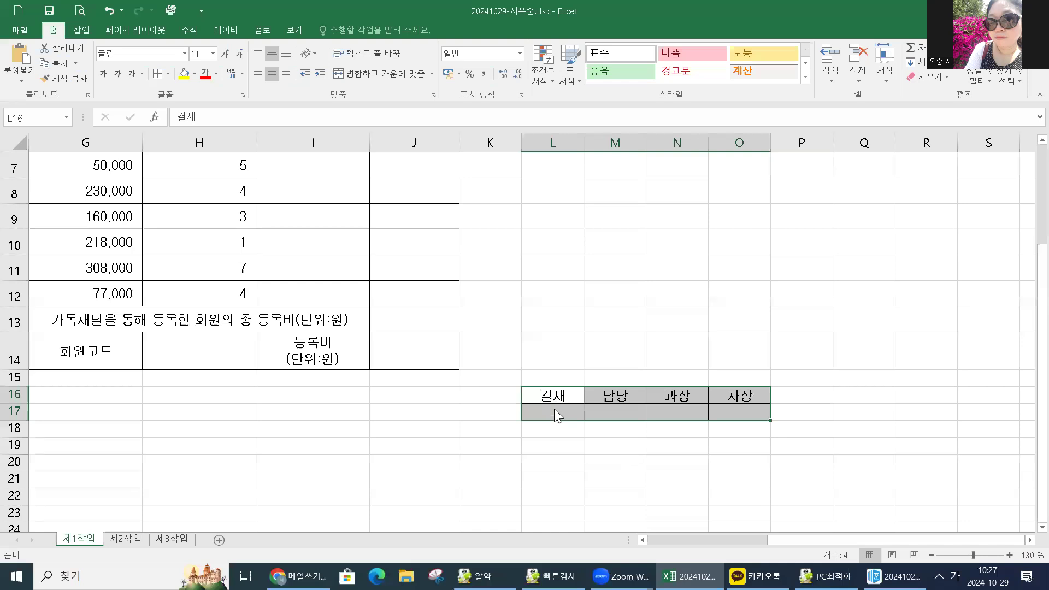
left_click(558, 395)
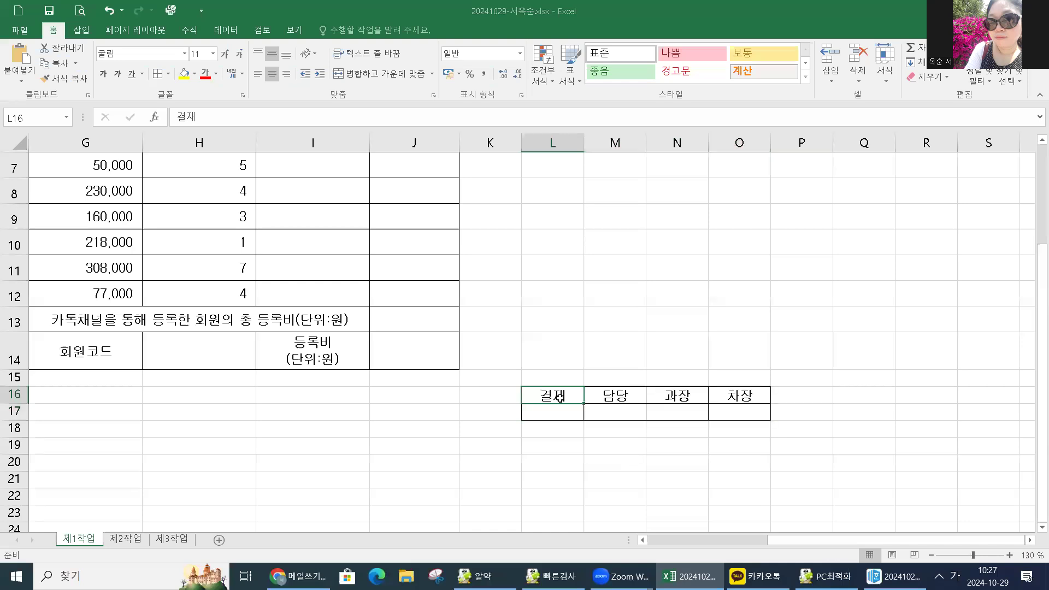
Merge L16:L17 with 결재 centred and set its orientation to Vertical Text.
left_click_drag(559, 396, 555, 410)
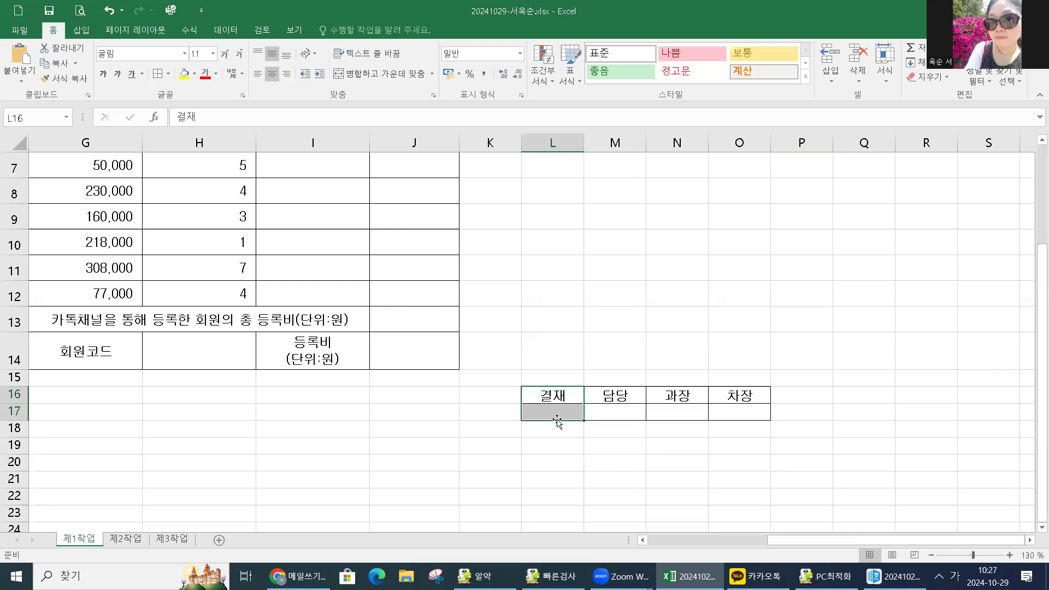
left_click(394, 76)
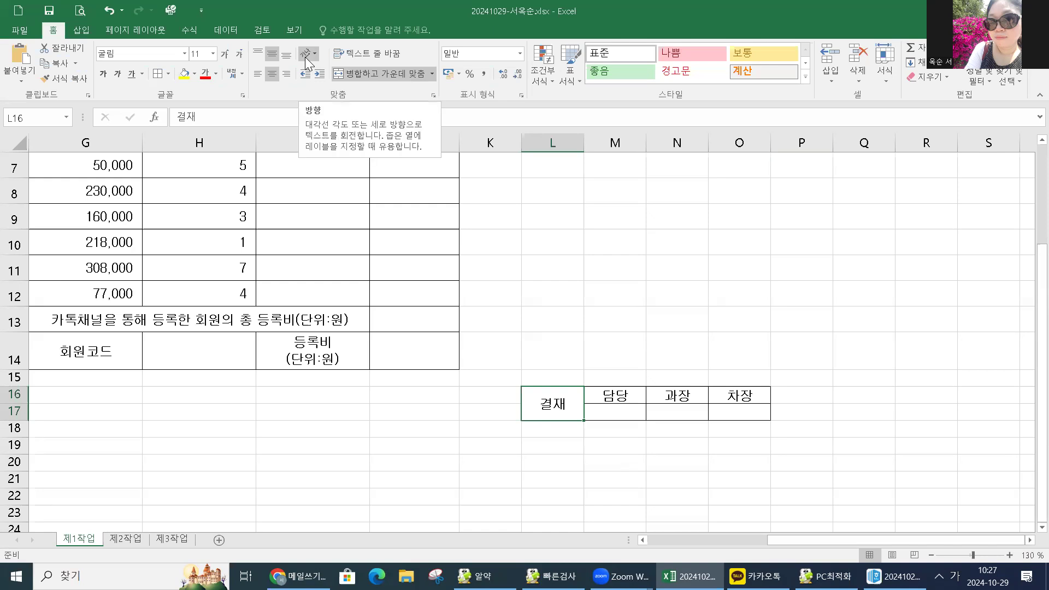
left_click(316, 51)
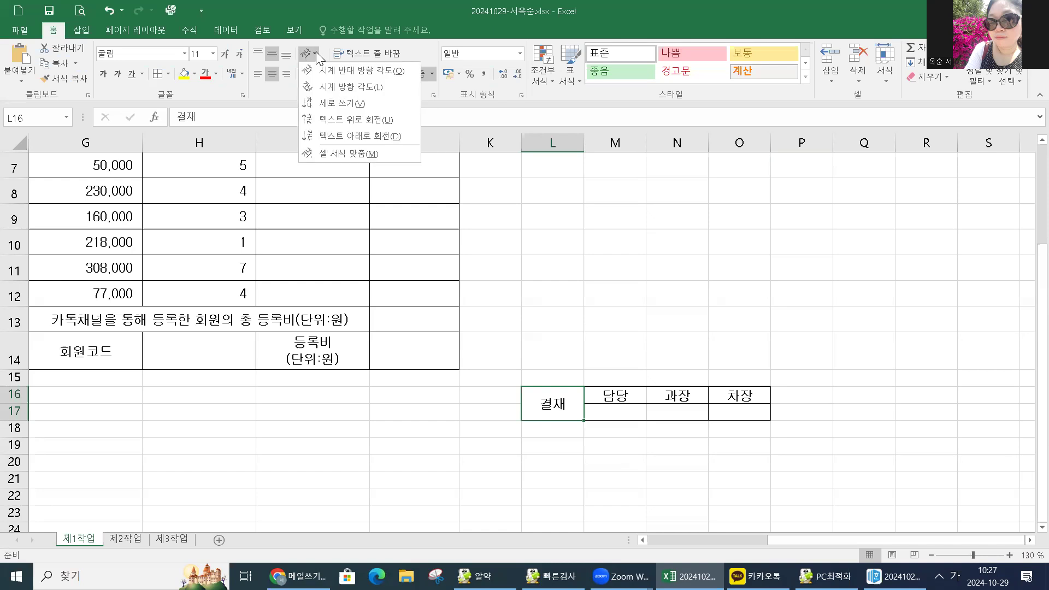
left_click(320, 109)
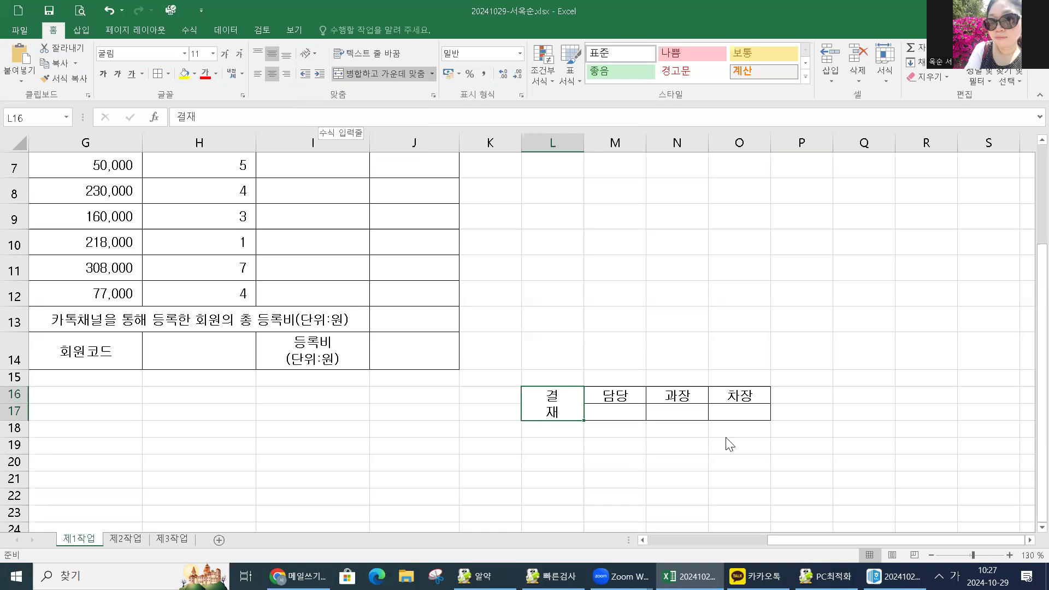
left_click(561, 142)
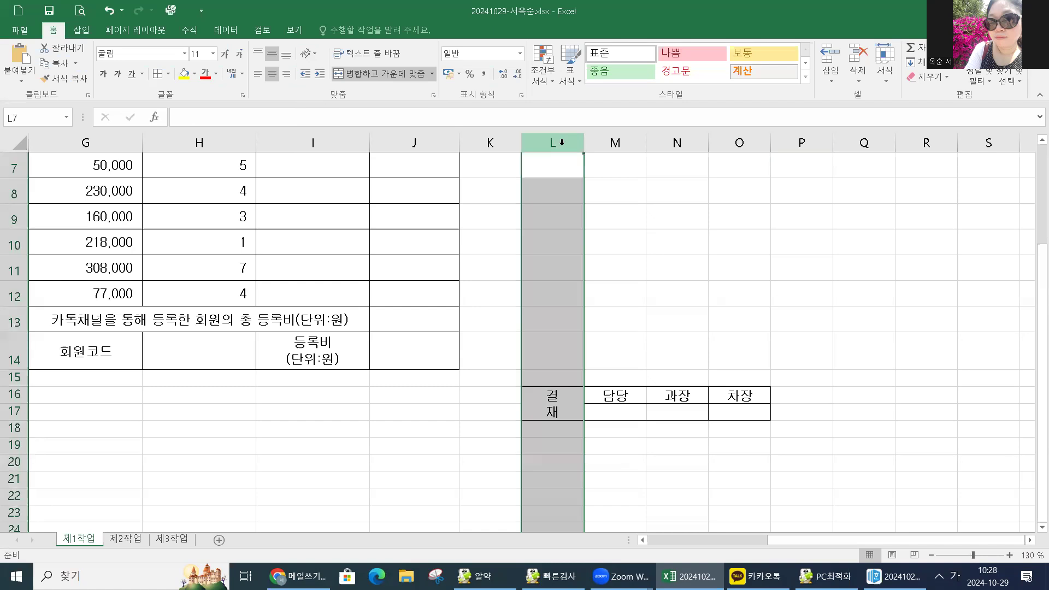
Set the width of column L to 4.
right_click(561, 144)
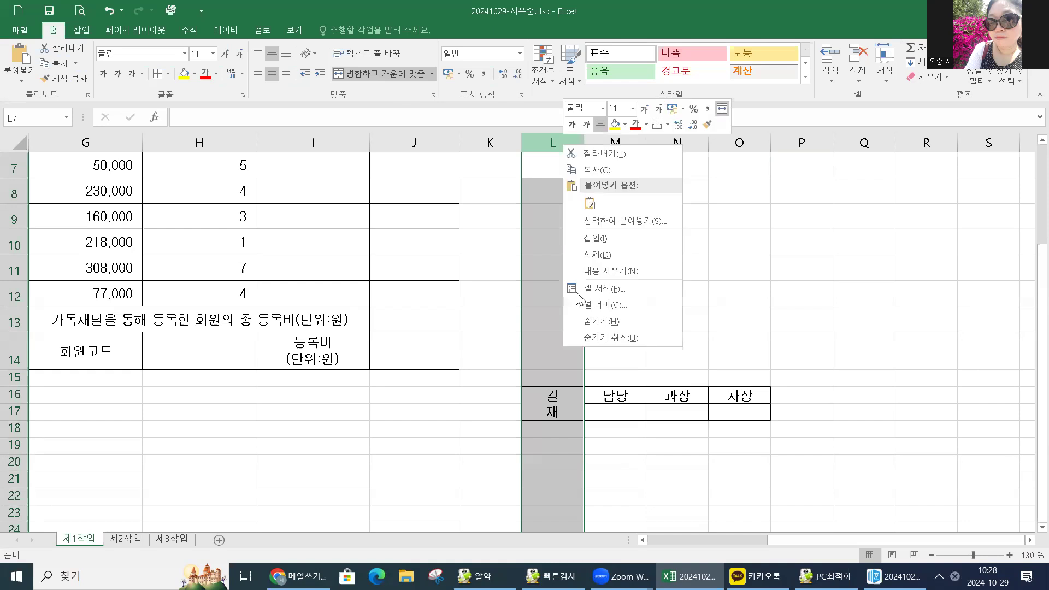
left_click(580, 307)
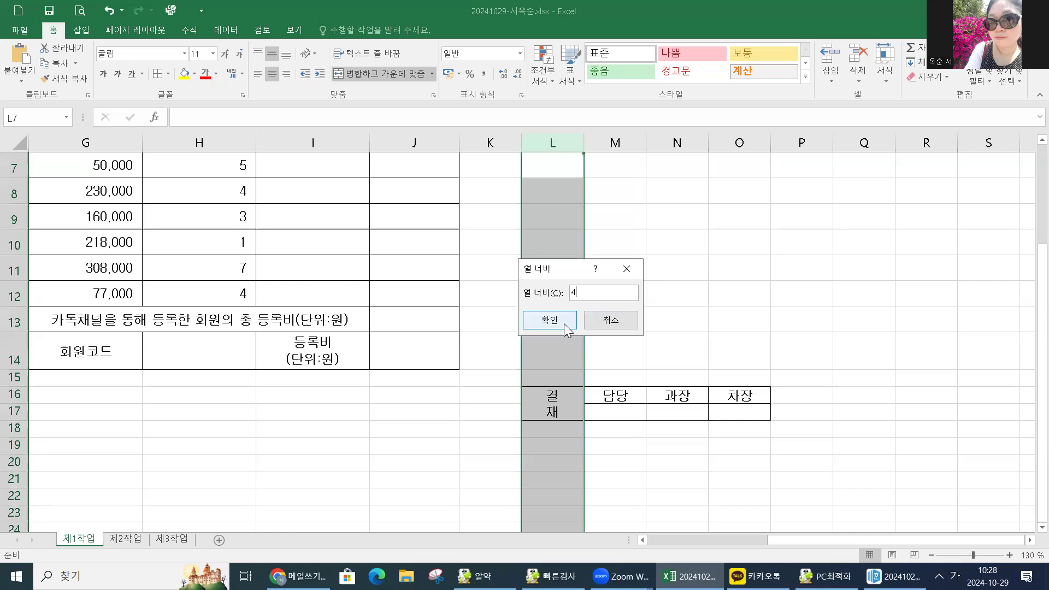
left_click(564, 323)
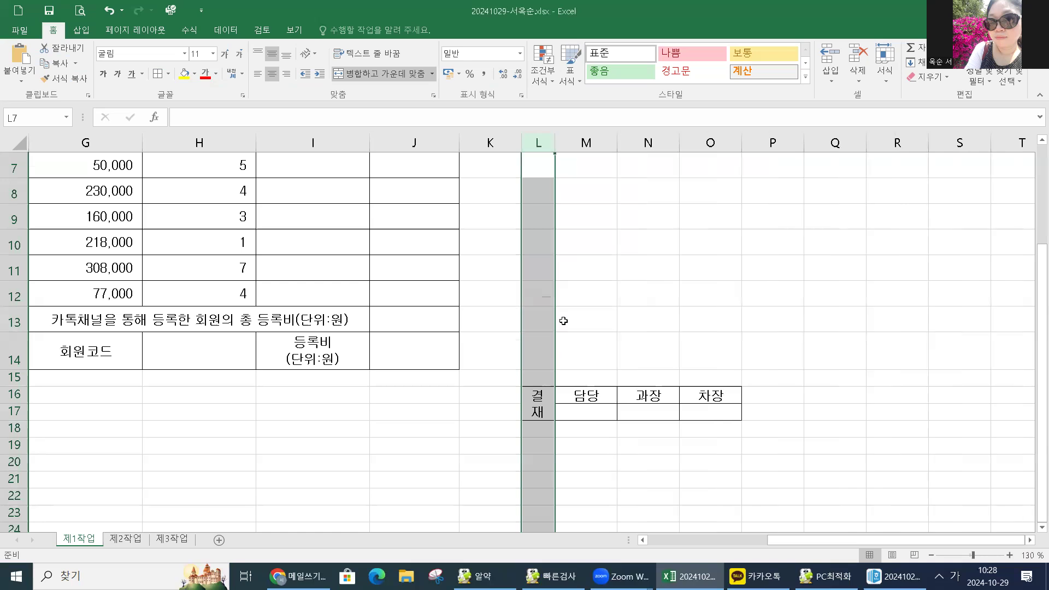
left_click_drag(587, 141, 711, 141)
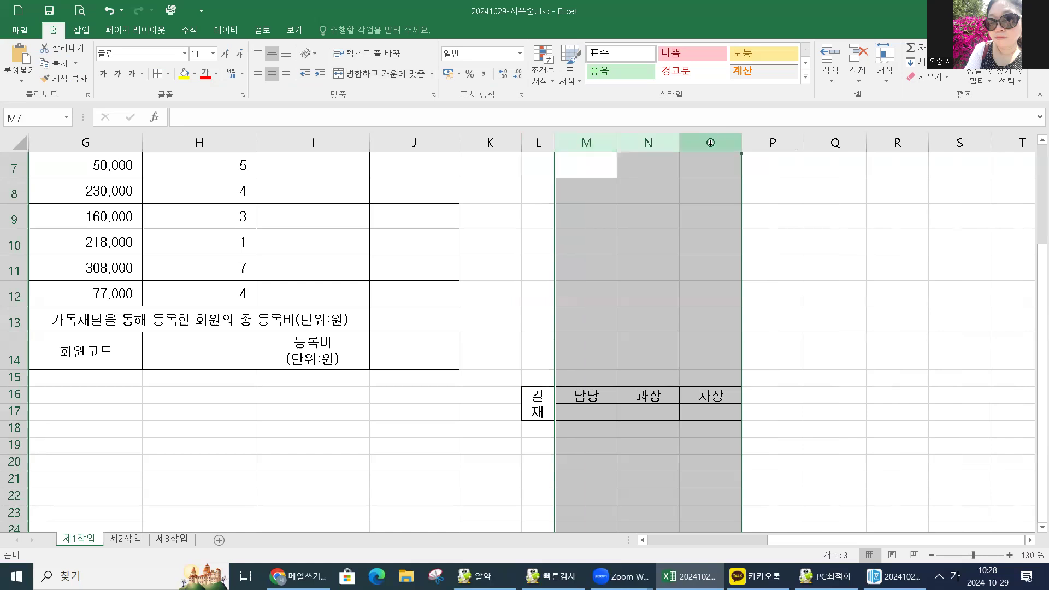
Set the width of columns M through O to 7.5.
right_click(659, 152)
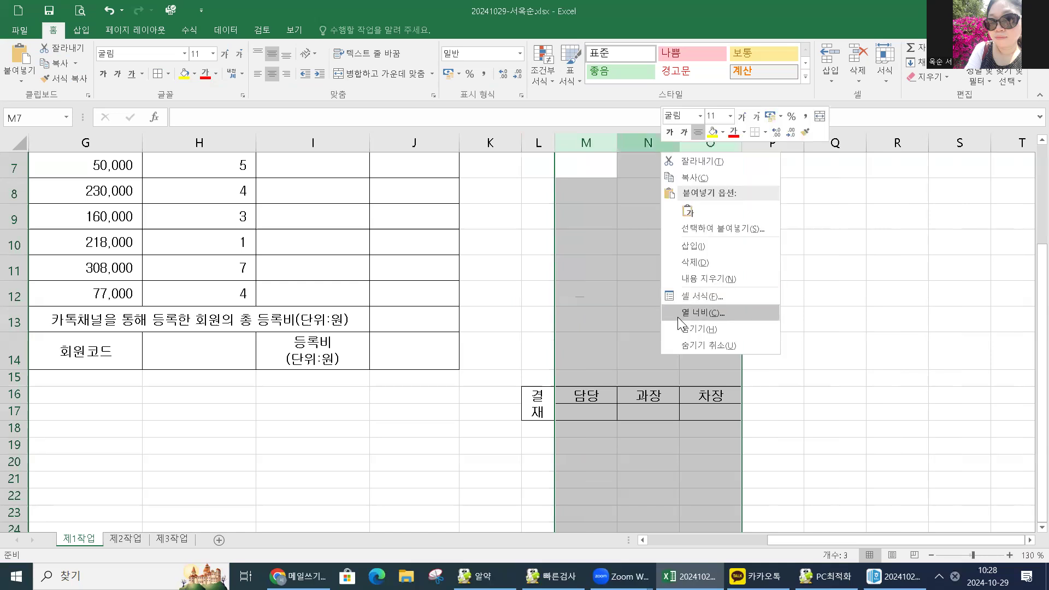
left_click(680, 316)
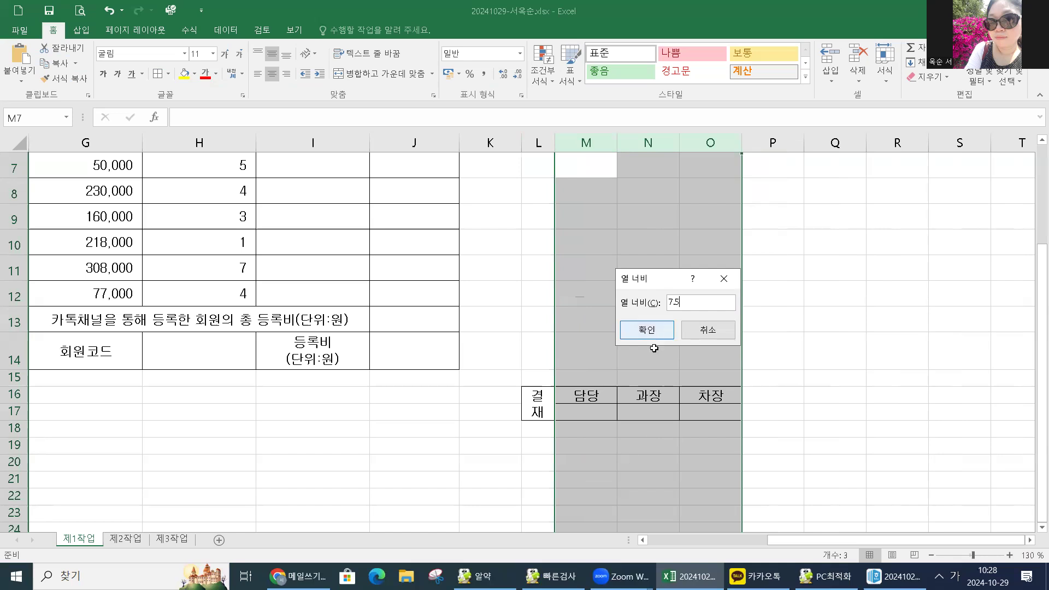
key("Return")
left_click(15, 393)
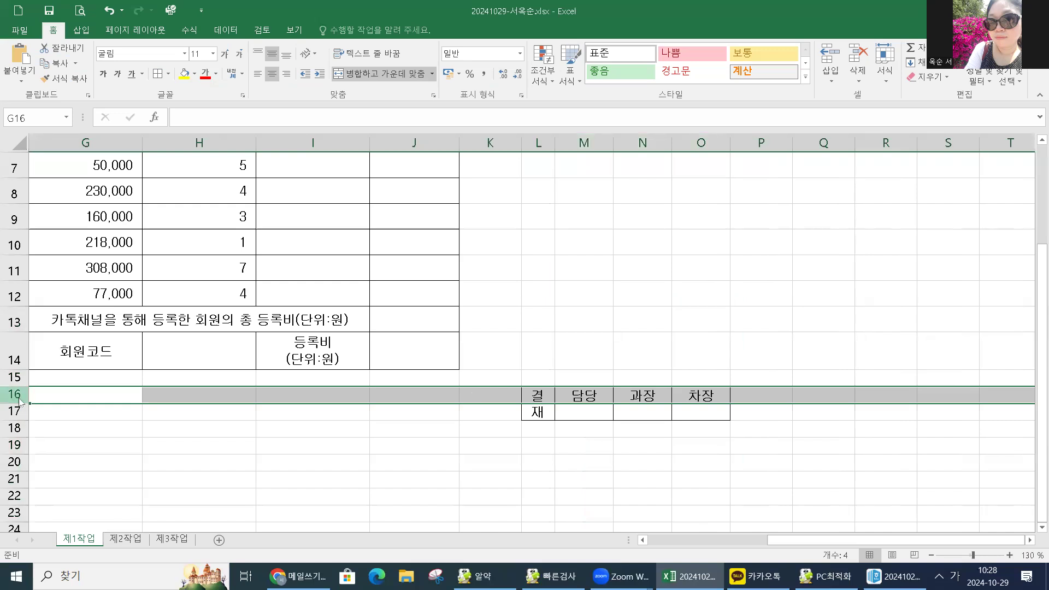
Set row 16 to a height of 17.5.
right_click(36, 387)
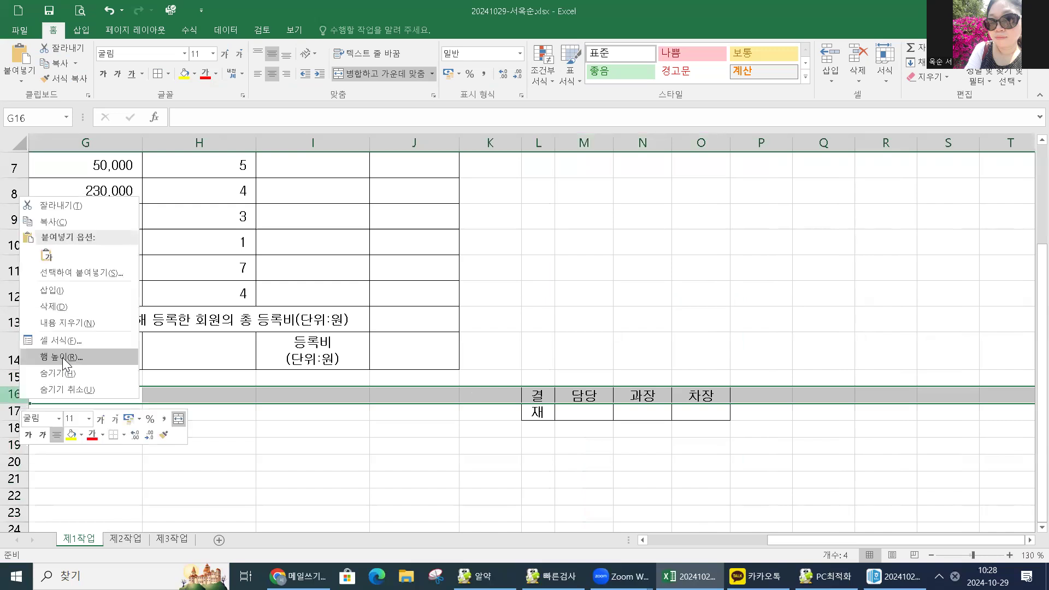
left_click(63, 358)
type("1")
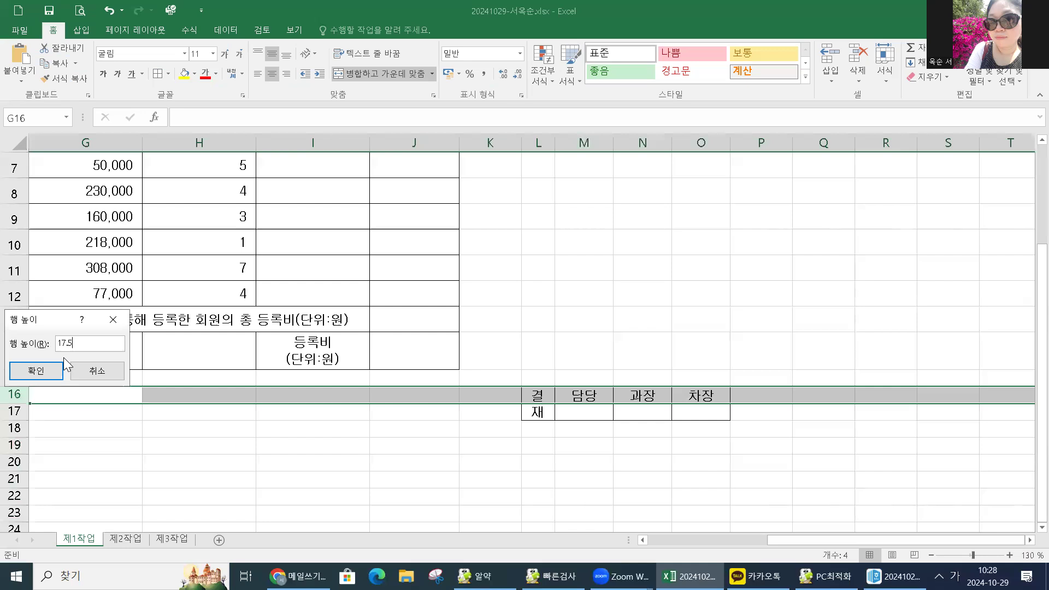
type("7.5")
left_click(59, 367)
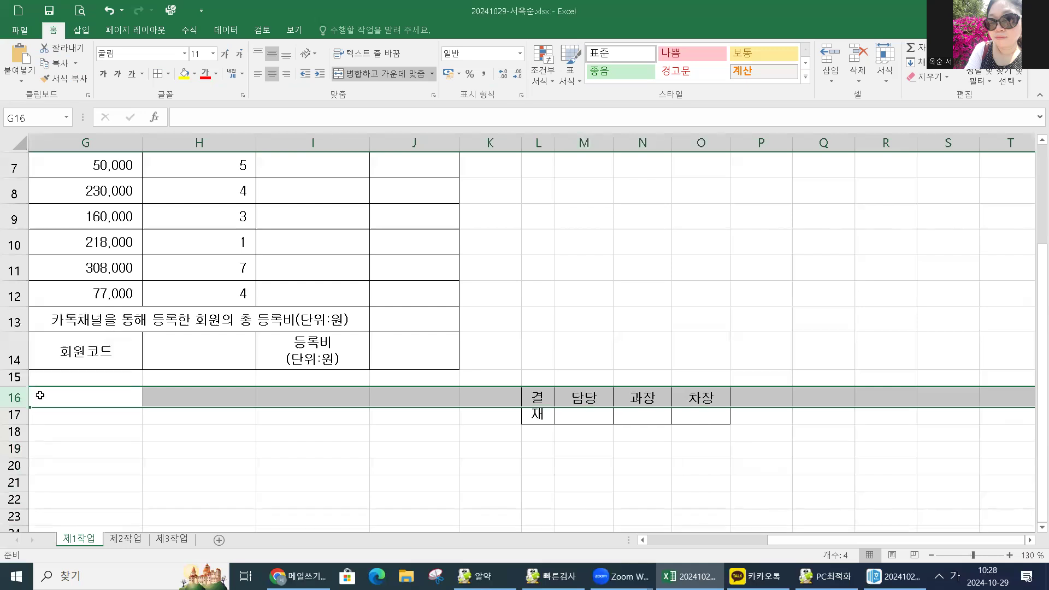
Make row 17 taller at height 40 for the signature spaces.
left_click(18, 415)
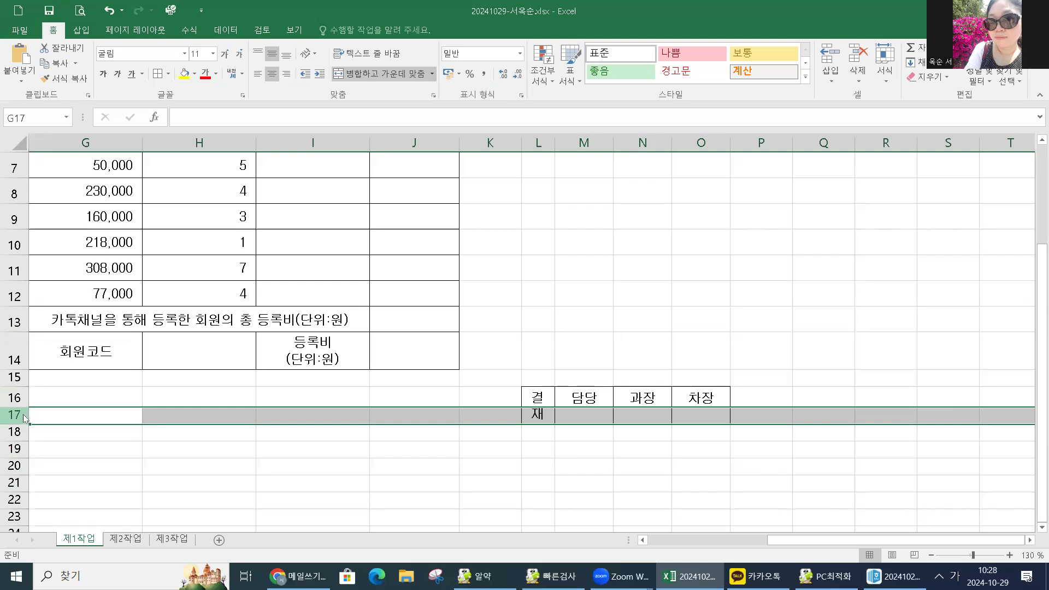
right_click(24, 415)
left_click(65, 373)
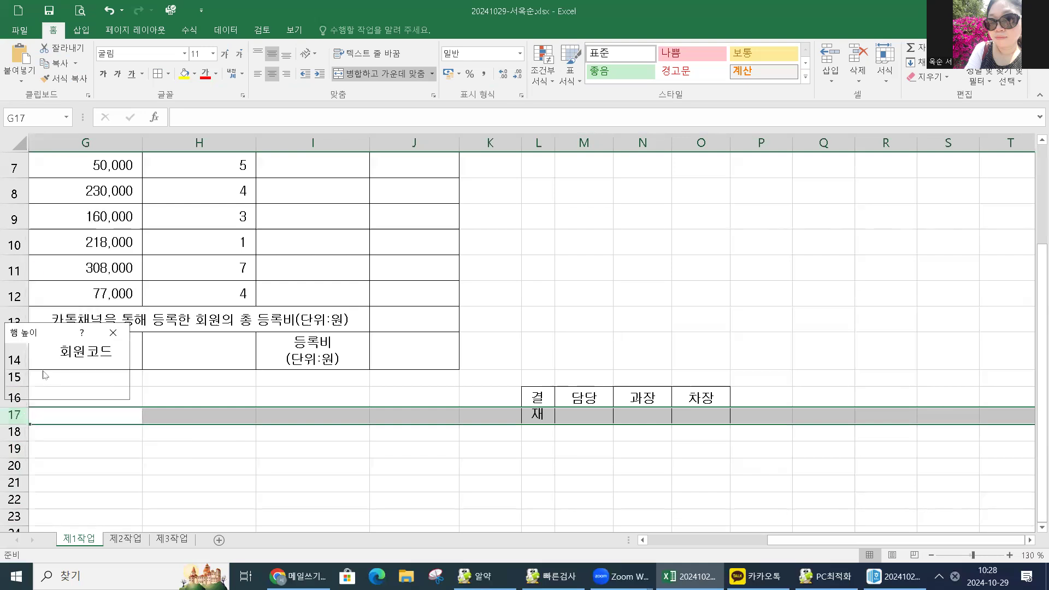
type("40")
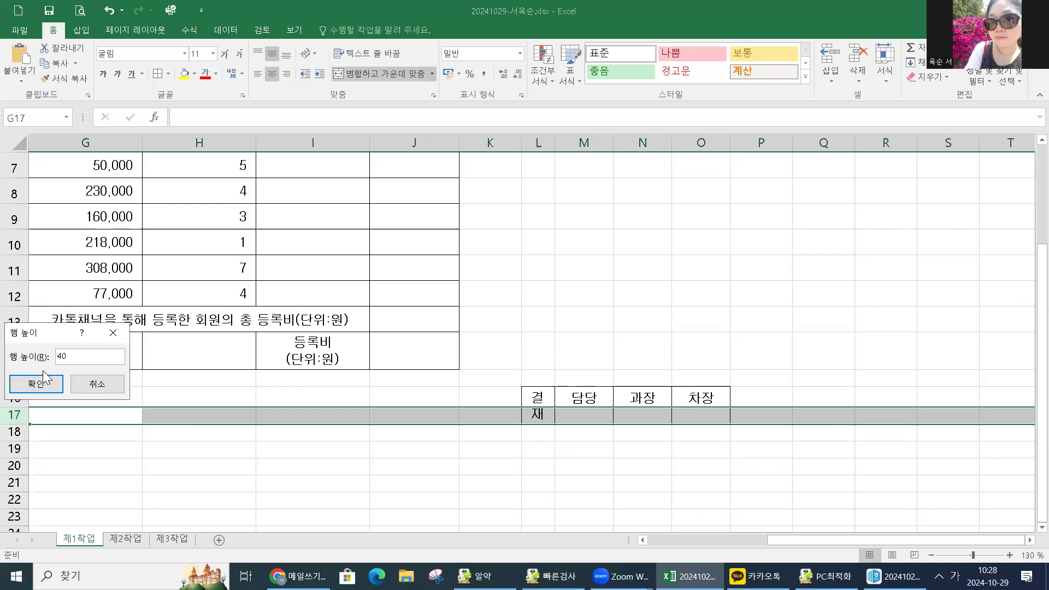
left_click(51, 385)
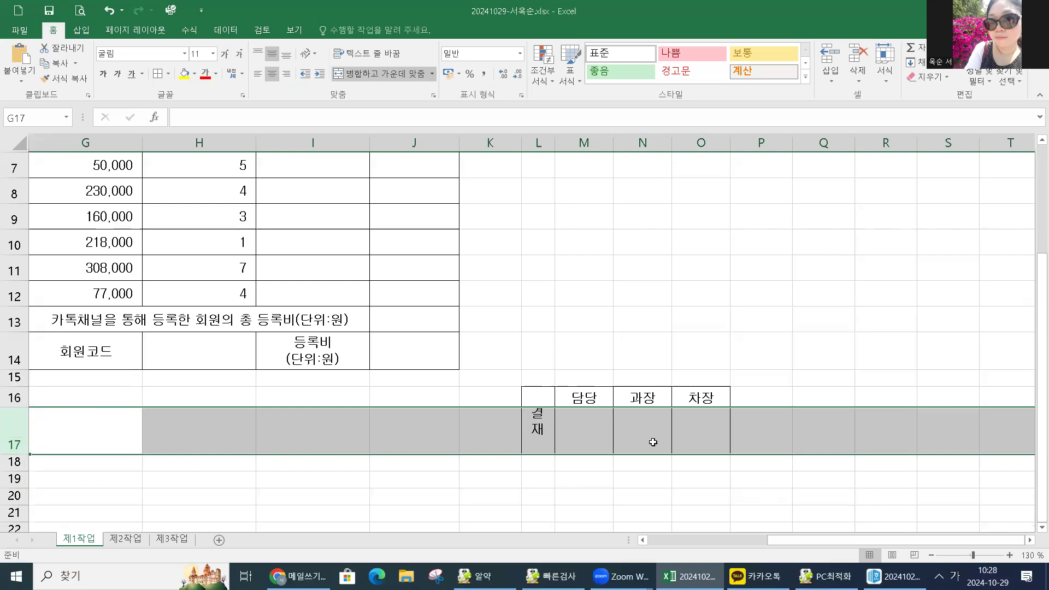
left_click(700, 434)
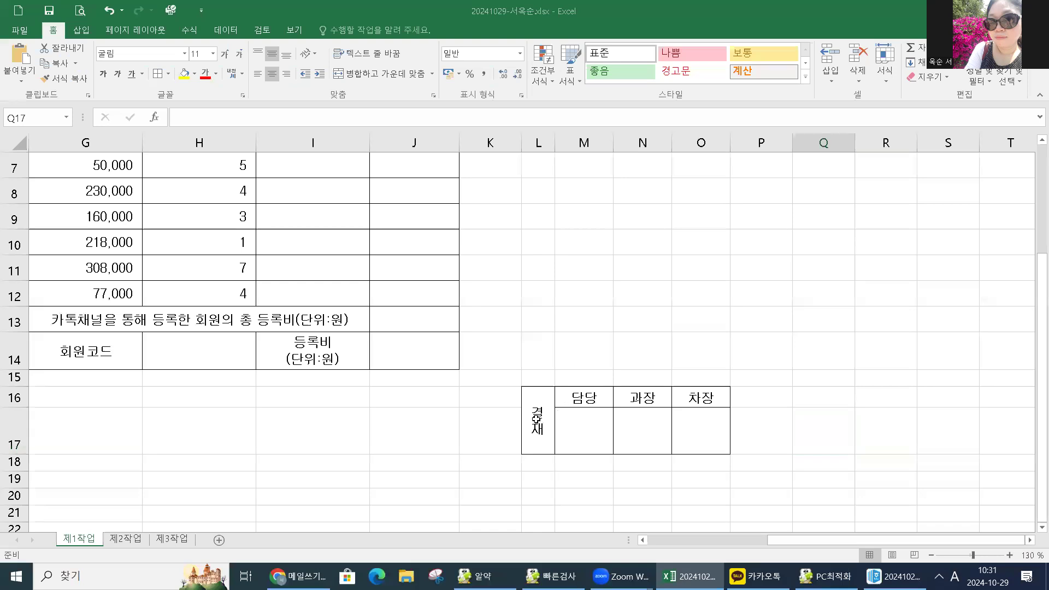
Copy L16:O17 as a picture with 'As shown on screen' and 'Picture' format.
left_click(538, 421)
left_click_drag(538, 422, 695, 426)
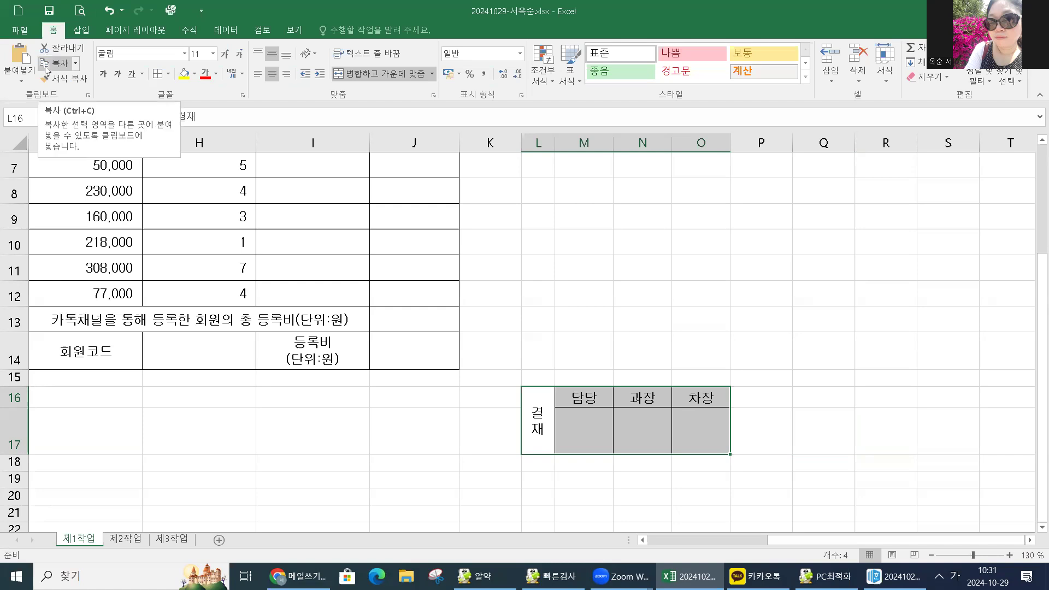
left_click(76, 64)
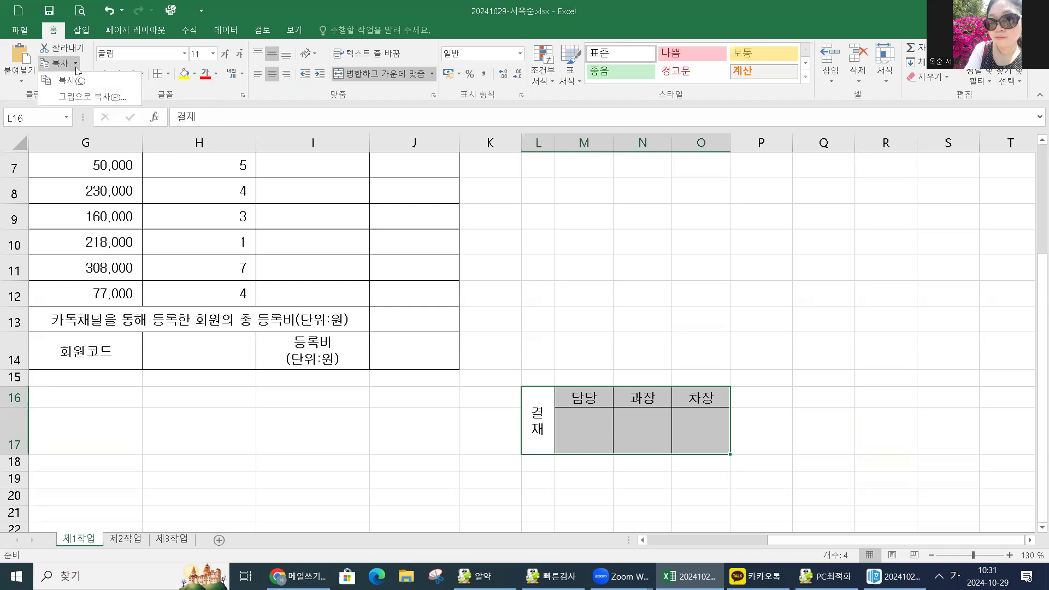
left_click(81, 99)
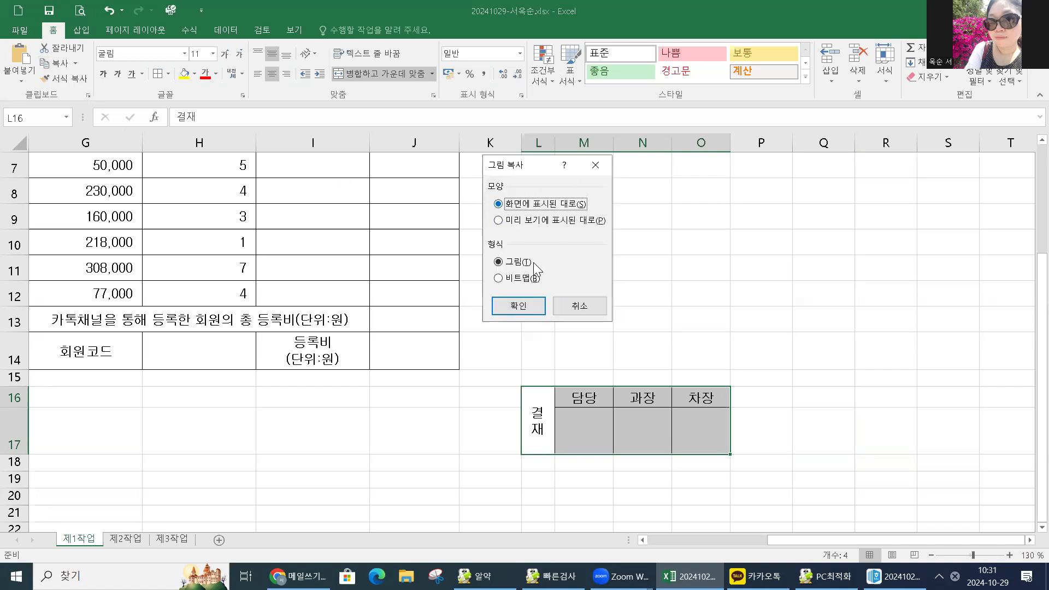
left_click(514, 306)
scroll(166, 355, "up", 2)
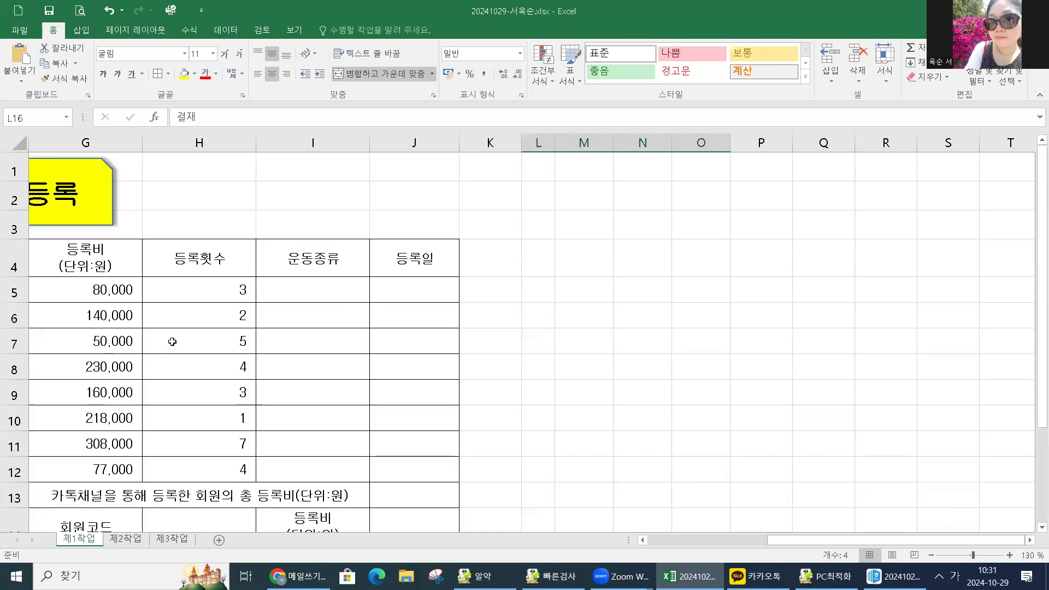
Paste the approval picture at H1 and position it over I1:J3.
left_click(197, 166)
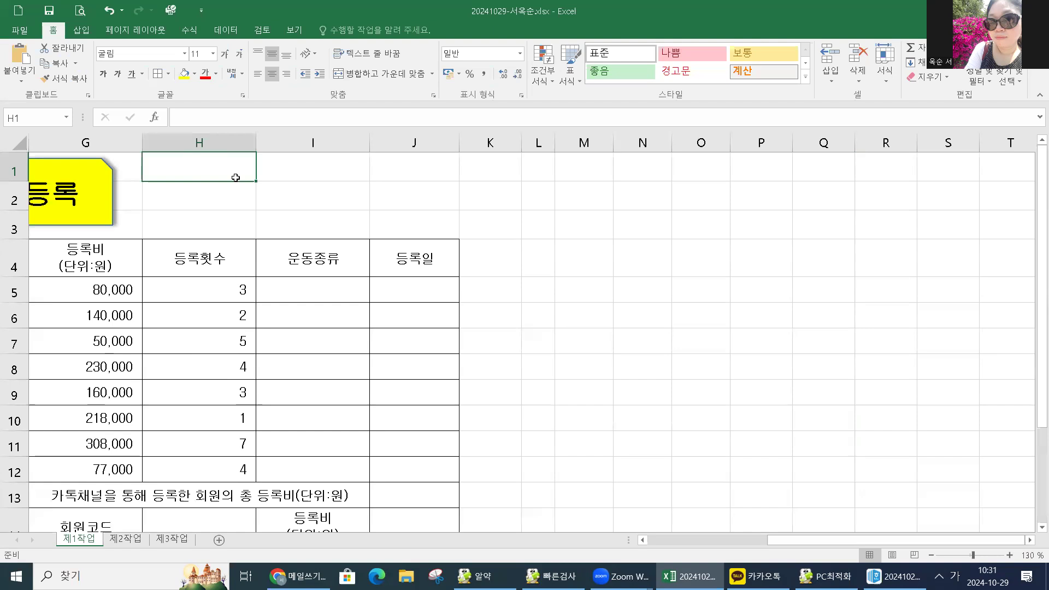
key("ctrl+v")
left_click_drag(241, 191, 208, 197)
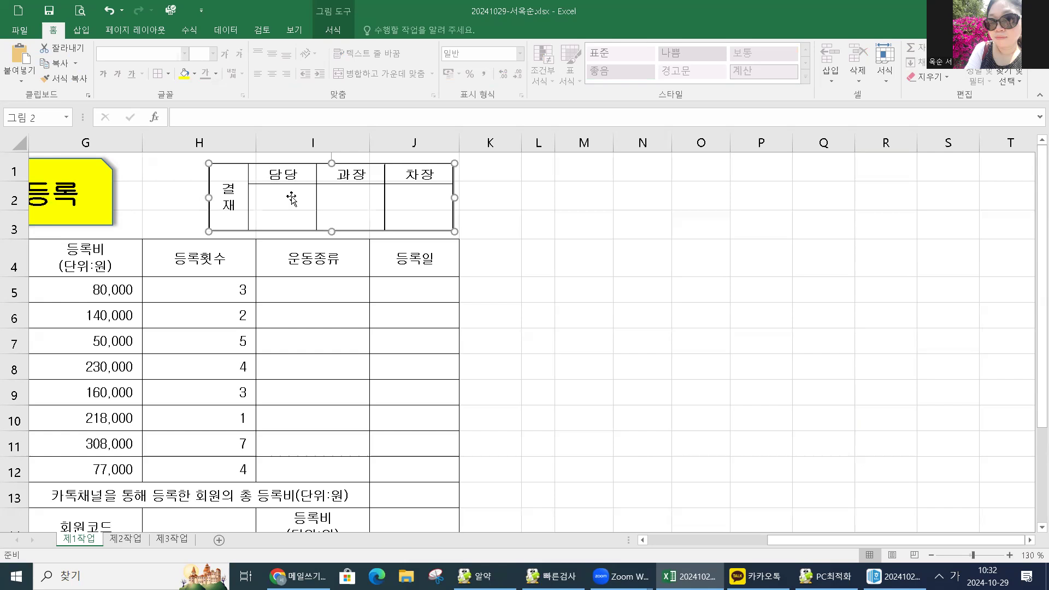
Give the approval picture a white fill.
left_click(194, 75)
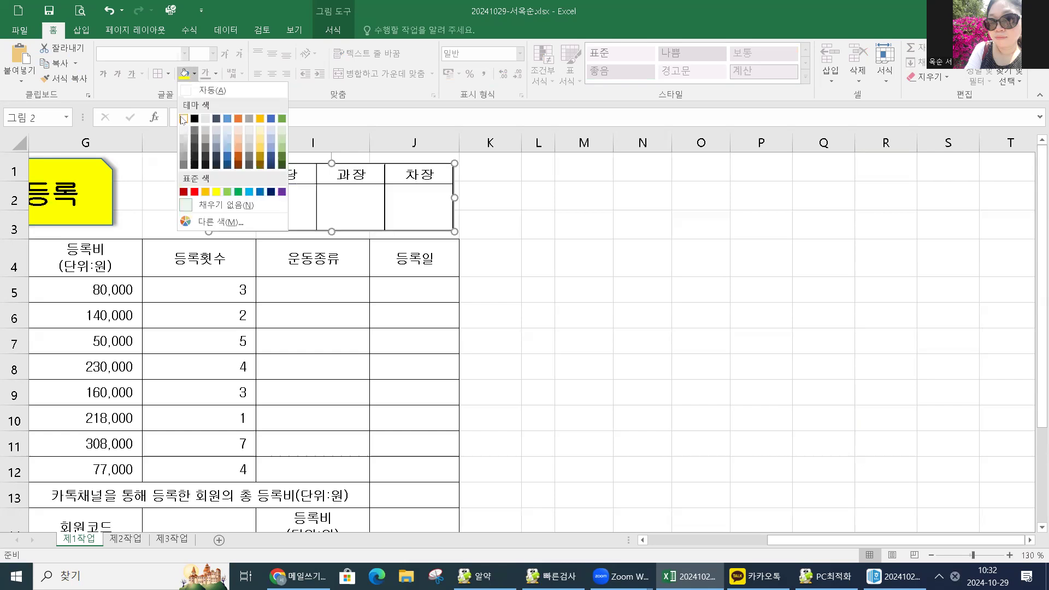
left_click(183, 119)
left_click(277, 286)
left_click(262, 227)
left_click(381, 287)
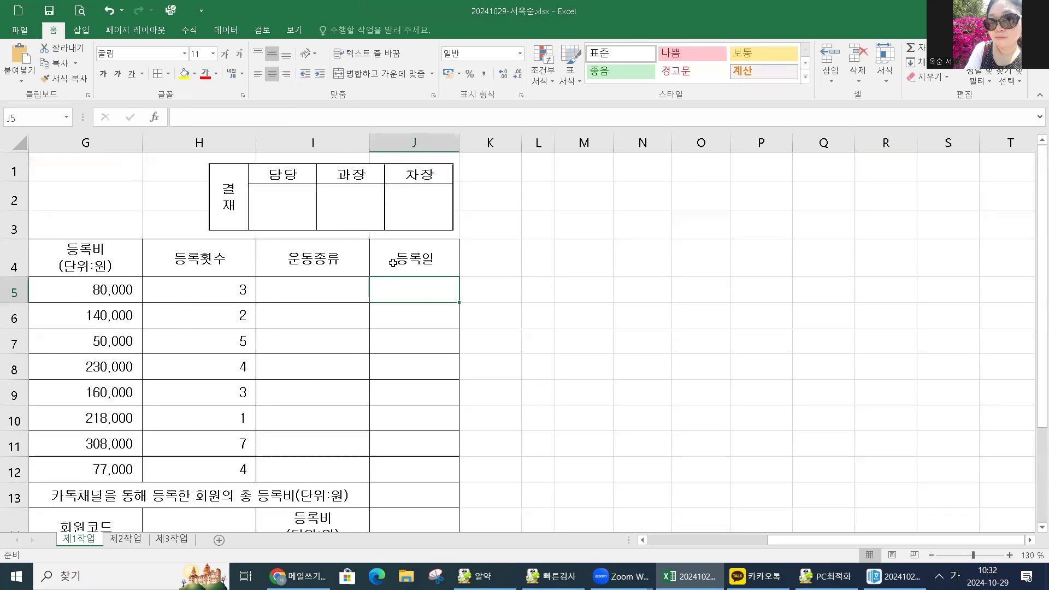
Delete columns L through O to remove the original approval cells.
scroll(423, 229, "down", 2)
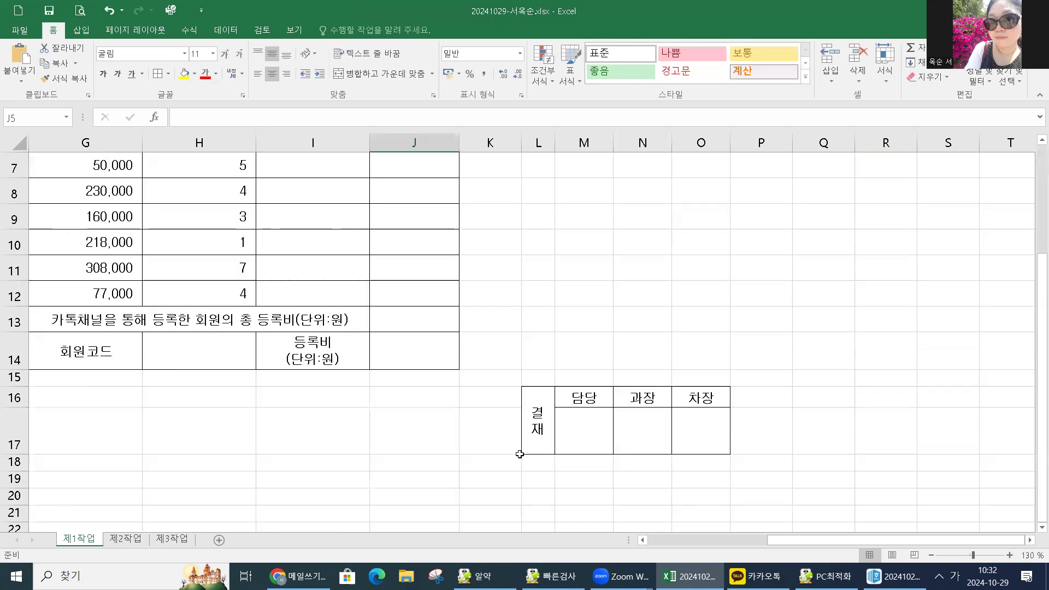
scroll(431, 449, "up", 2)
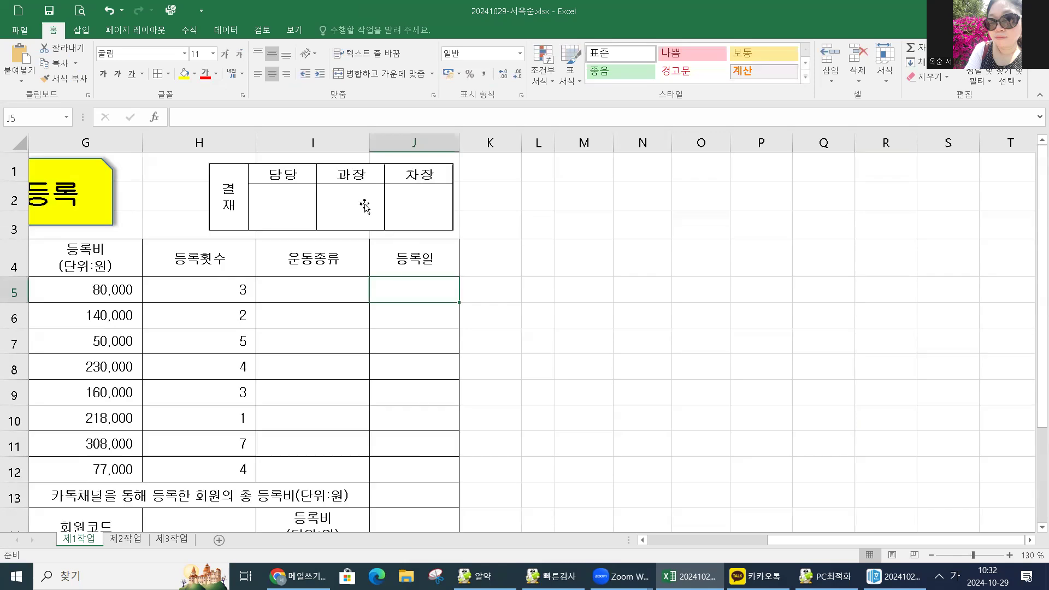
scroll(580, 363, "down", 3)
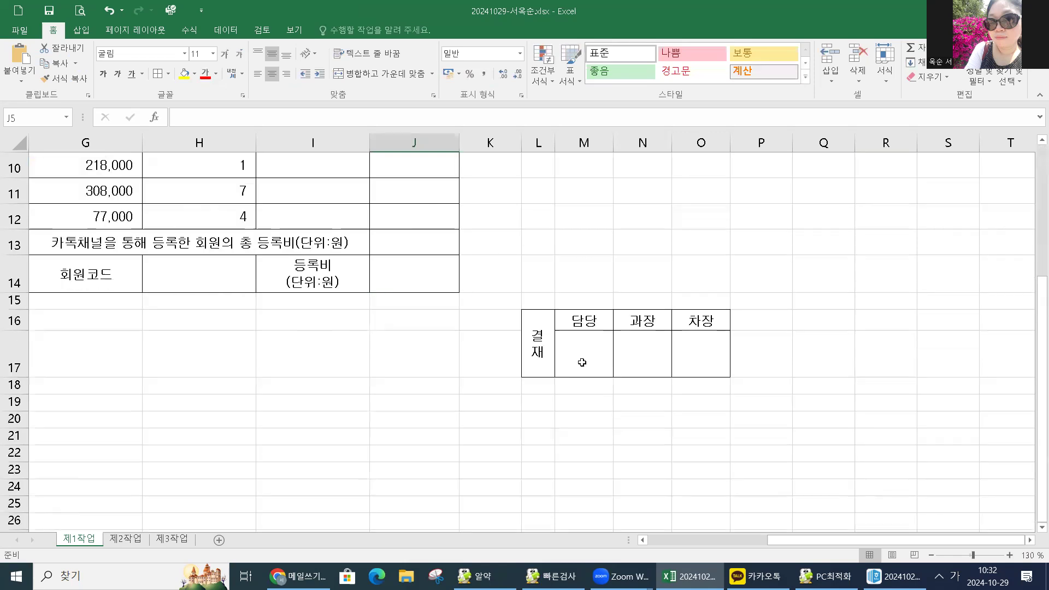
left_click_drag(538, 142, 700, 141)
right_click(701, 141)
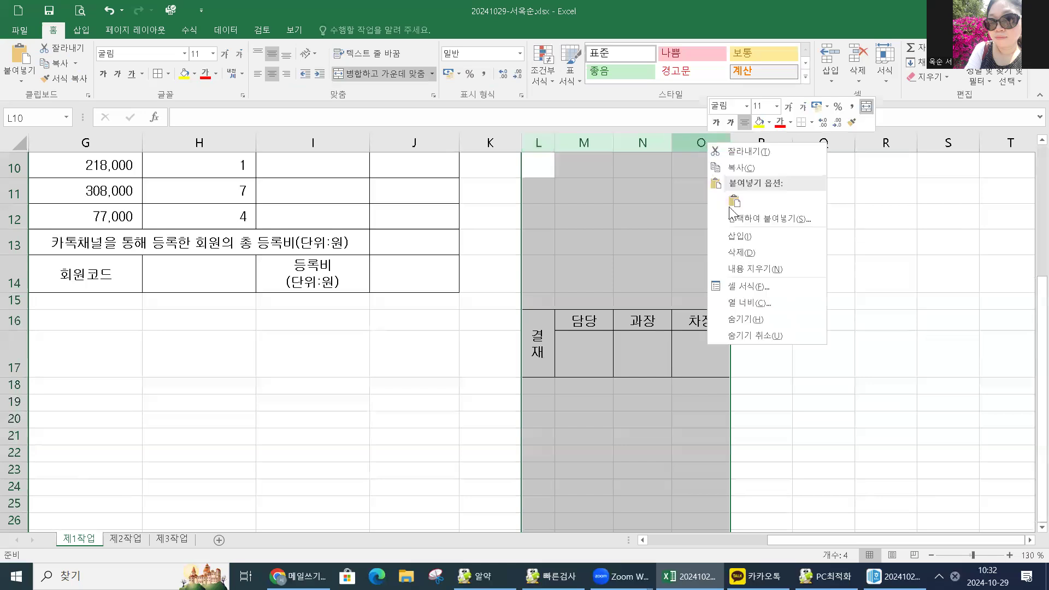
left_click(736, 257)
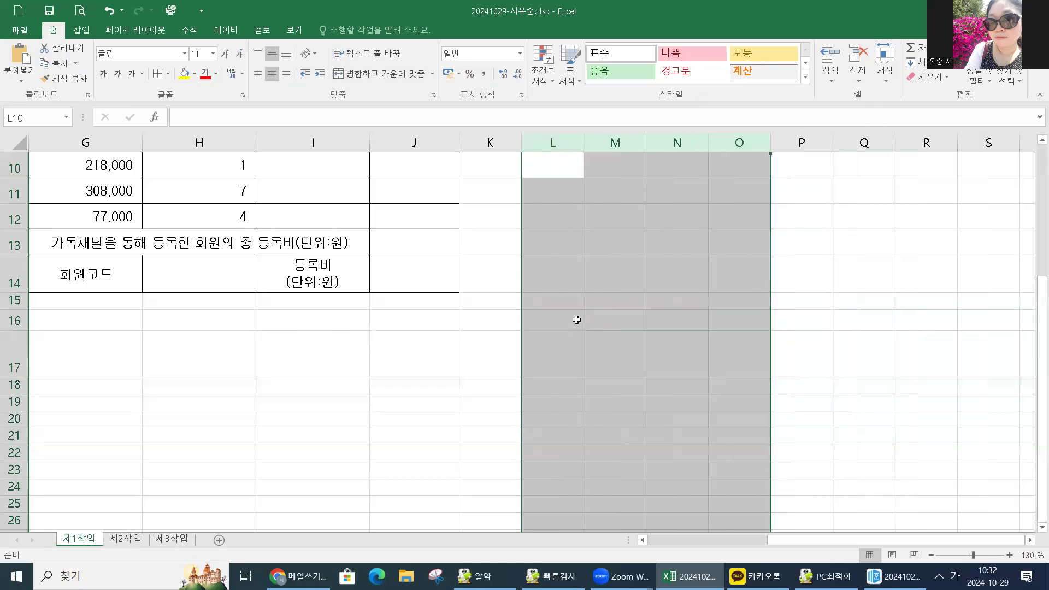
Paste a test copy of the approval picture at L16, then delete it.
left_click(565, 317)
key("ctrl+v")
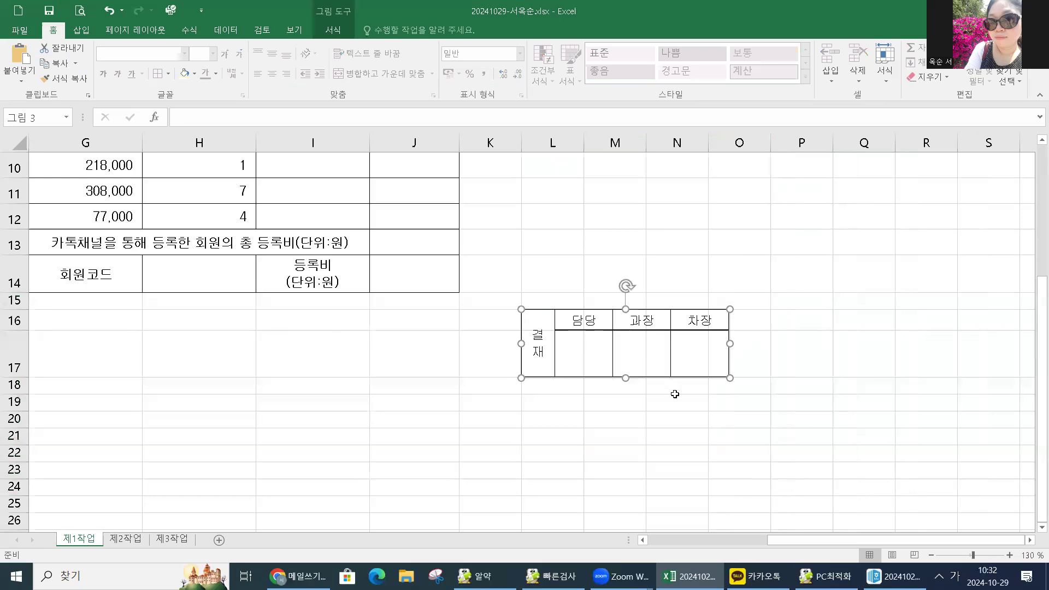
left_click(636, 421)
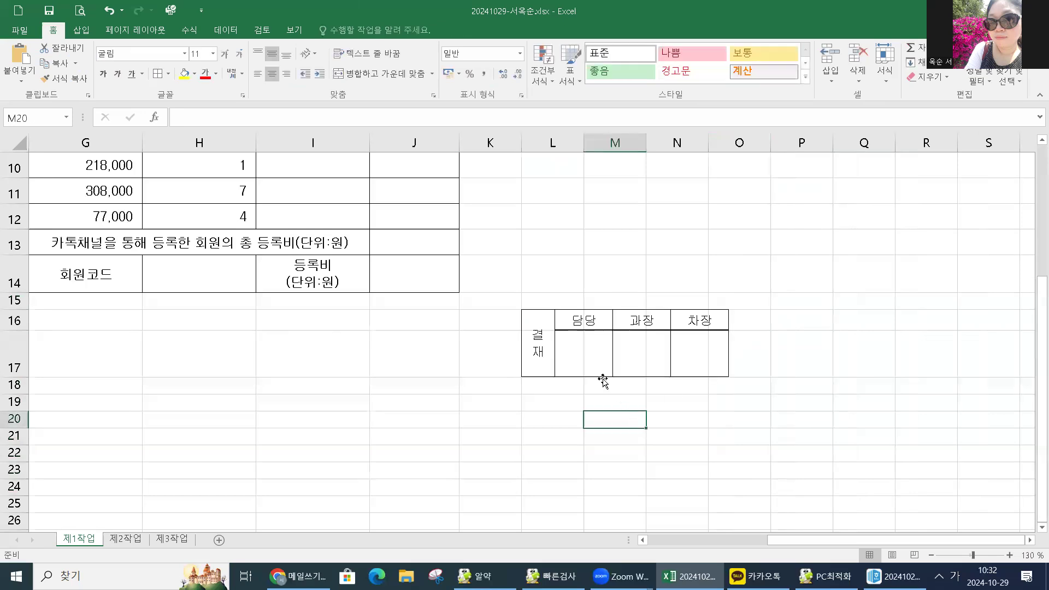
left_click(530, 321)
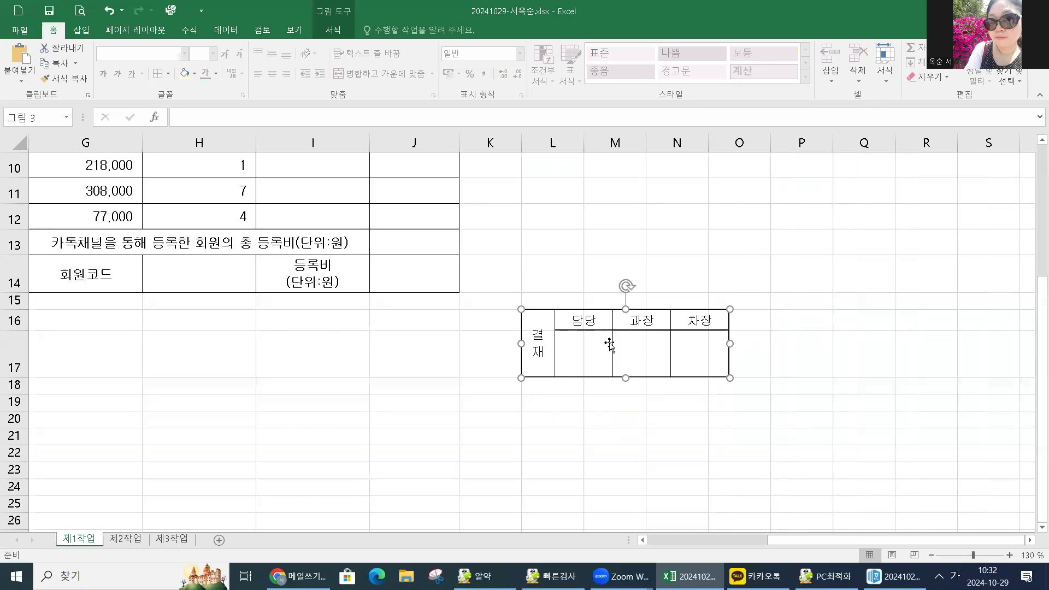
key("Delete")
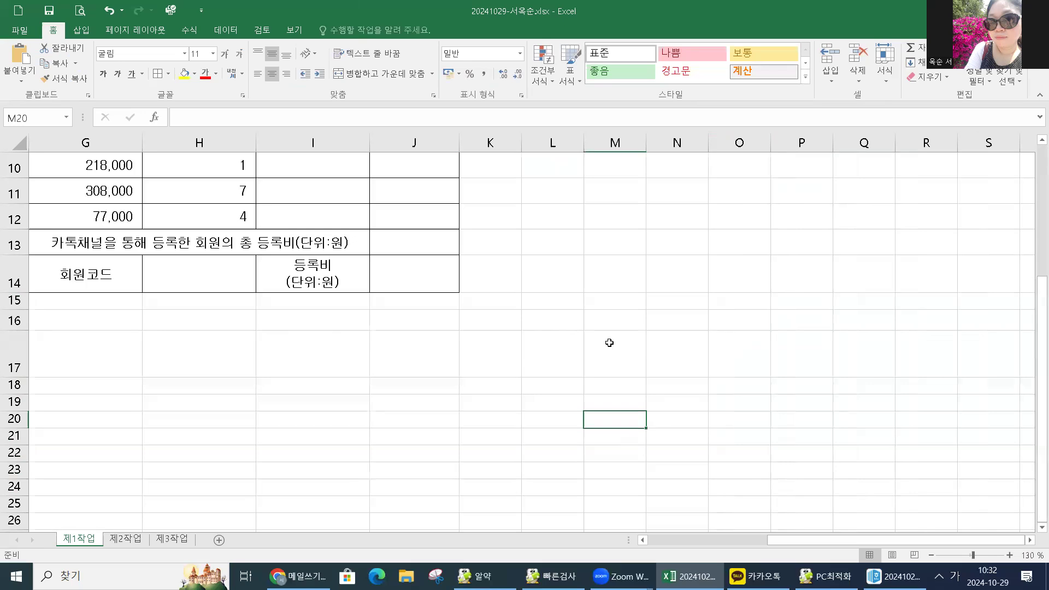
left_click(567, 297)
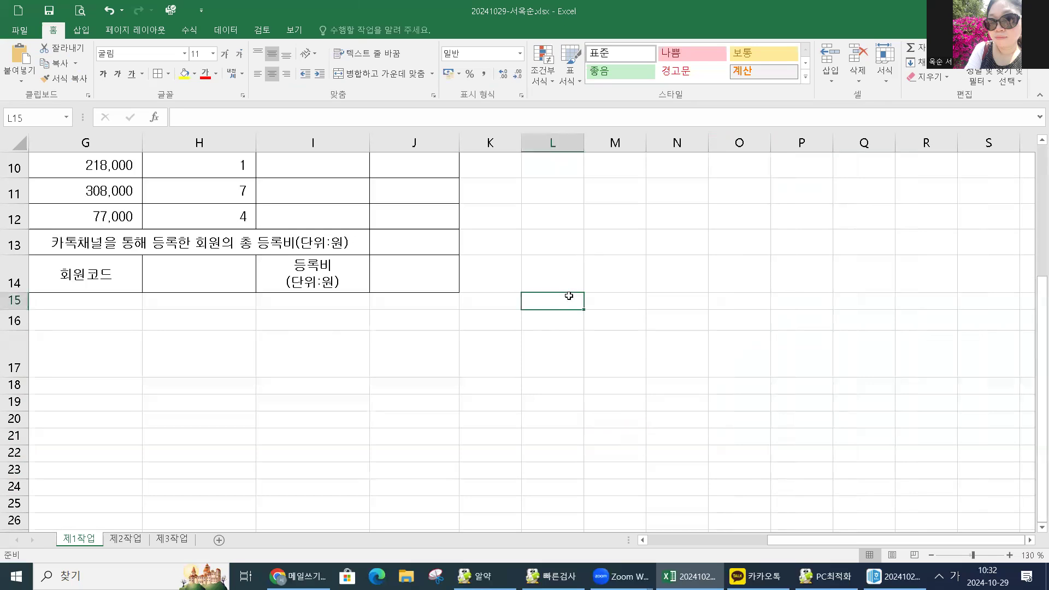
key("ctrl+v")
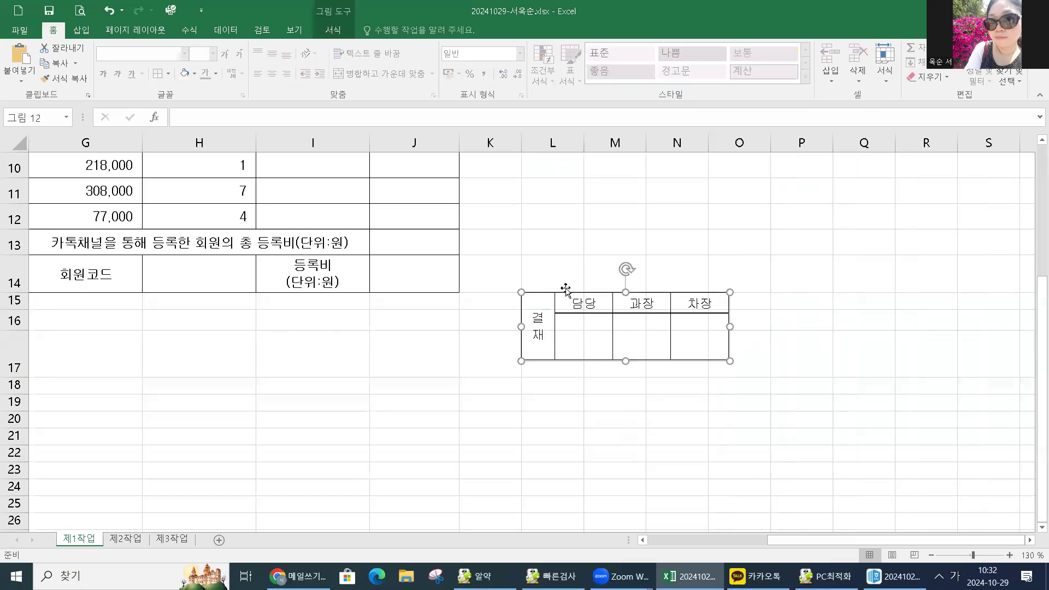
left_click(623, 415)
left_click(604, 312)
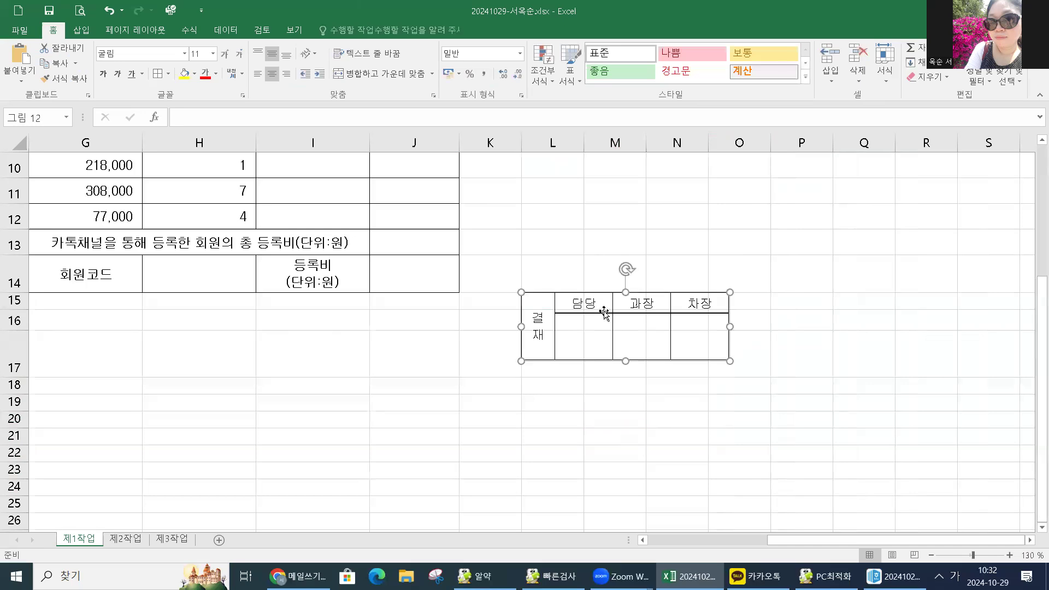
key("Escape")
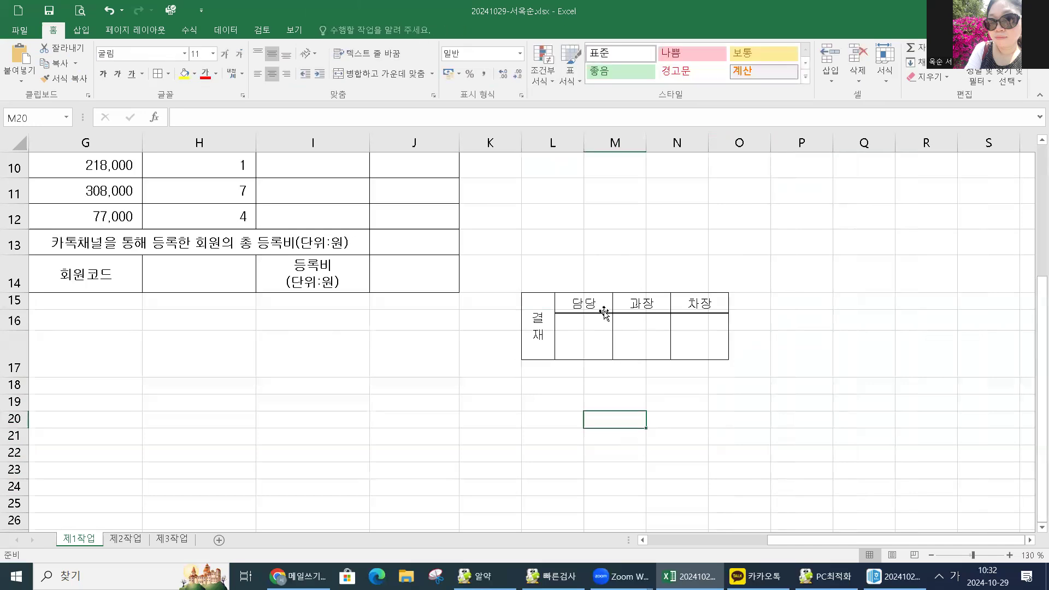
left_click(604, 312)
key("Escape")
left_click(604, 312)
key("Escape")
left_click(604, 312)
key("Escape")
left_click(610, 314)
key("Escape")
left_click(610, 314)
key("Escape")
left_click(610, 314)
left_click(610, 313)
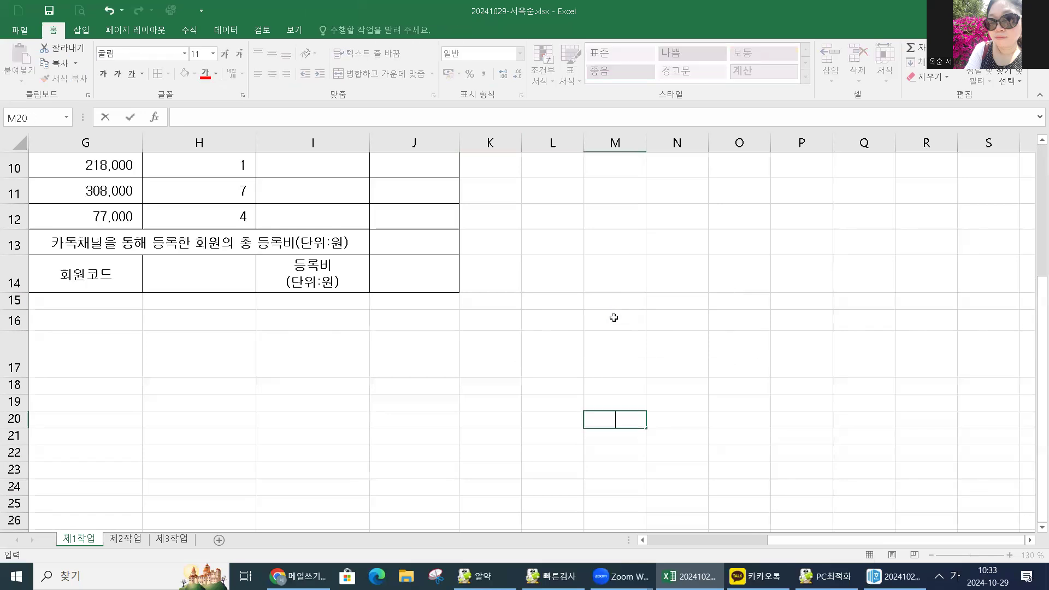
left_click(612, 316)
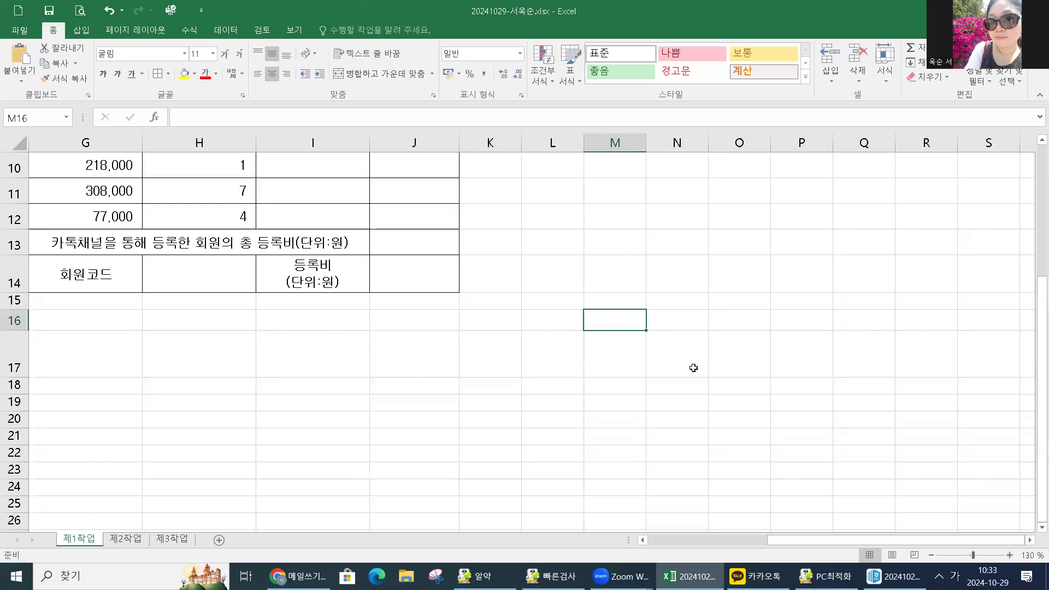
left_click_drag(557, 143, 737, 145)
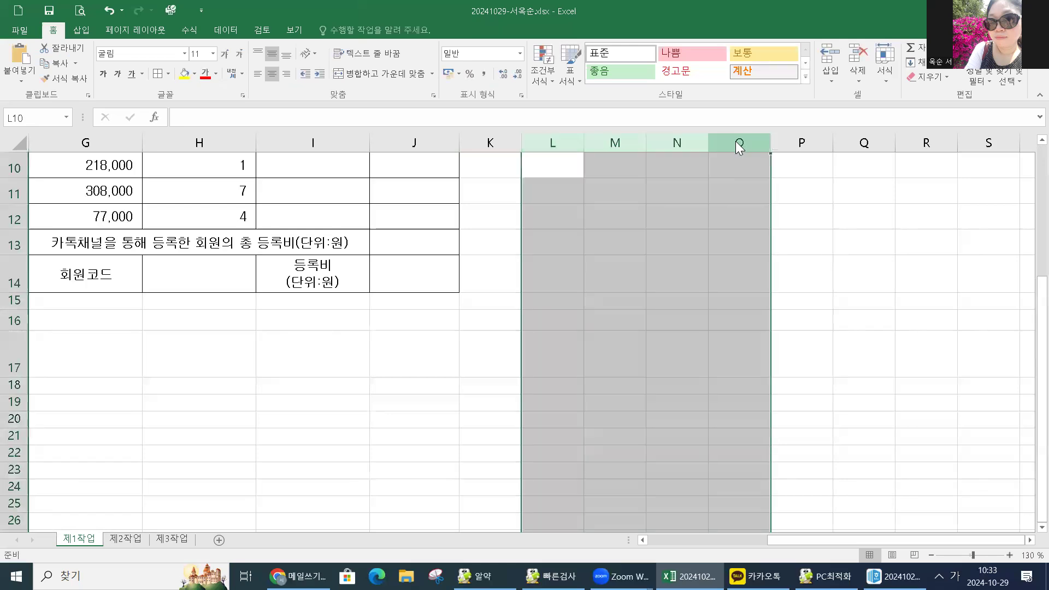
right_click(737, 143)
left_click(765, 251)
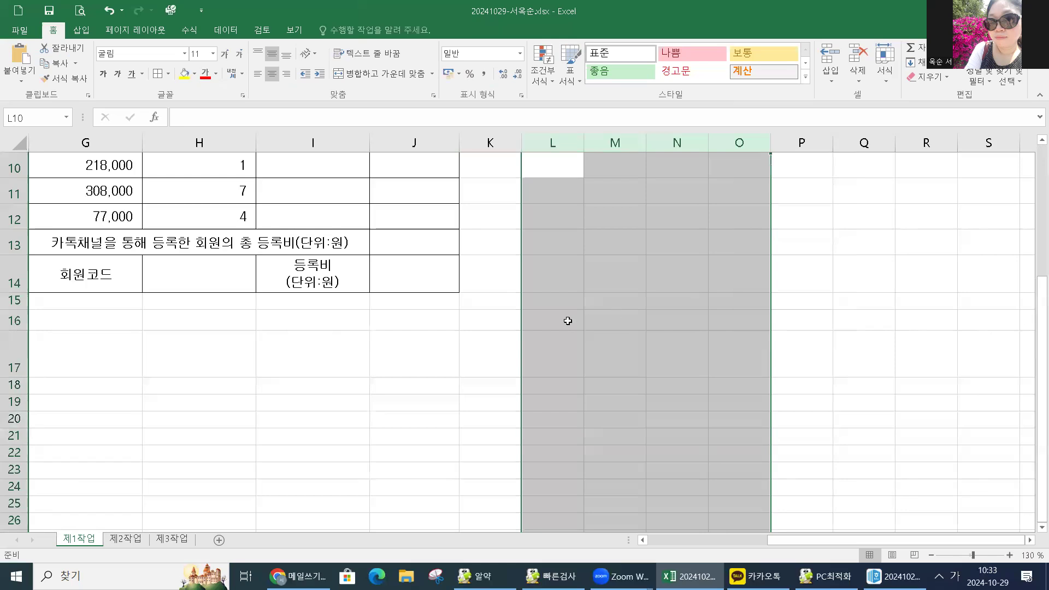
left_click(567, 320)
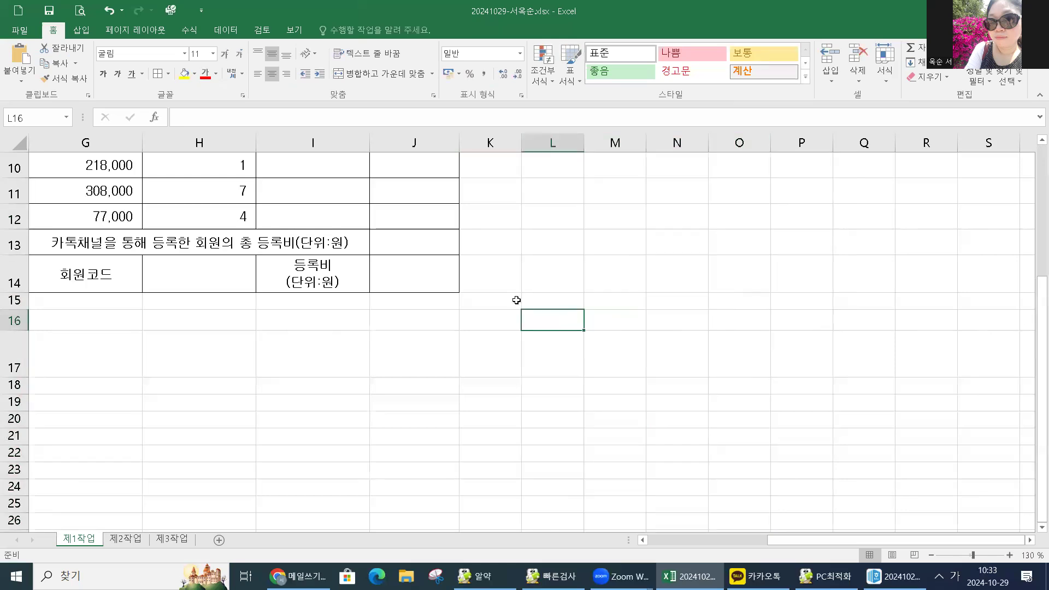
key("ctrl+v")
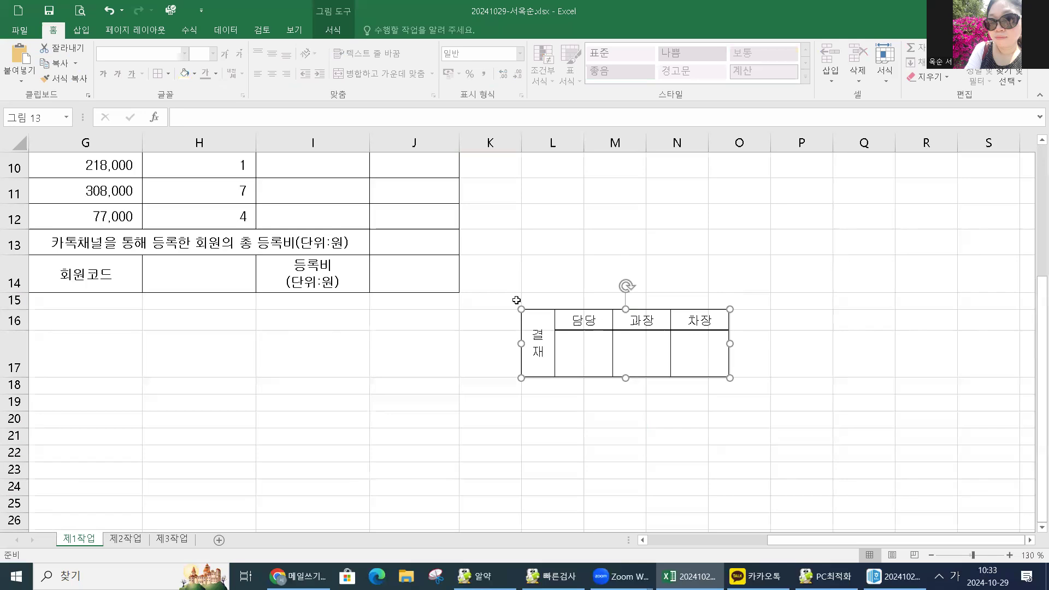
key("Delete")
scroll(515, 281, "up", 3)
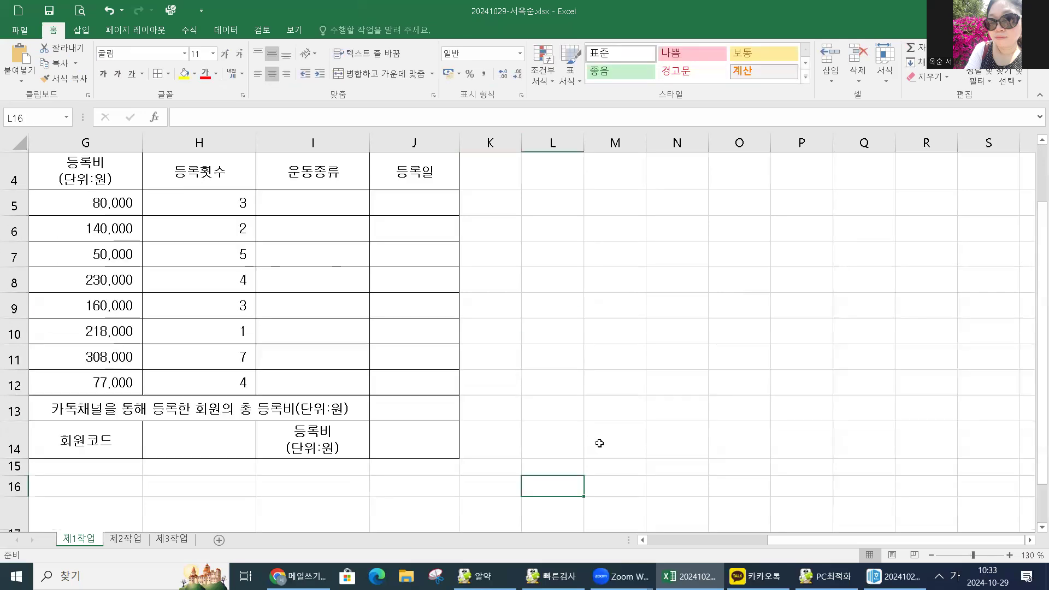